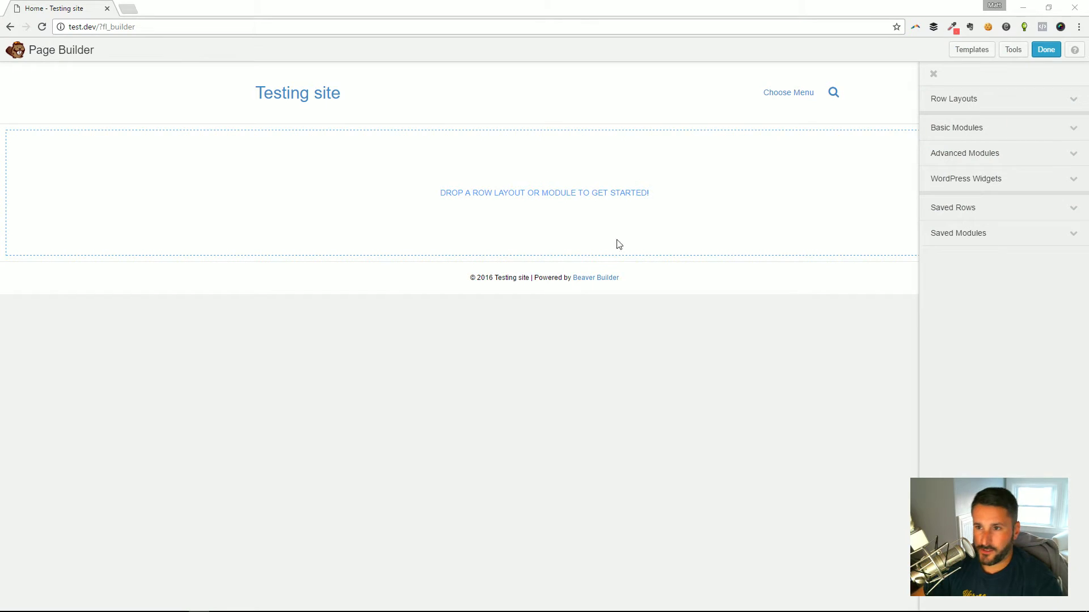
# Browse the saved rows, WordPress widgets and advanced modules available for the page
pyautogui.click(1003, 233)
pyautogui.click(998, 216)
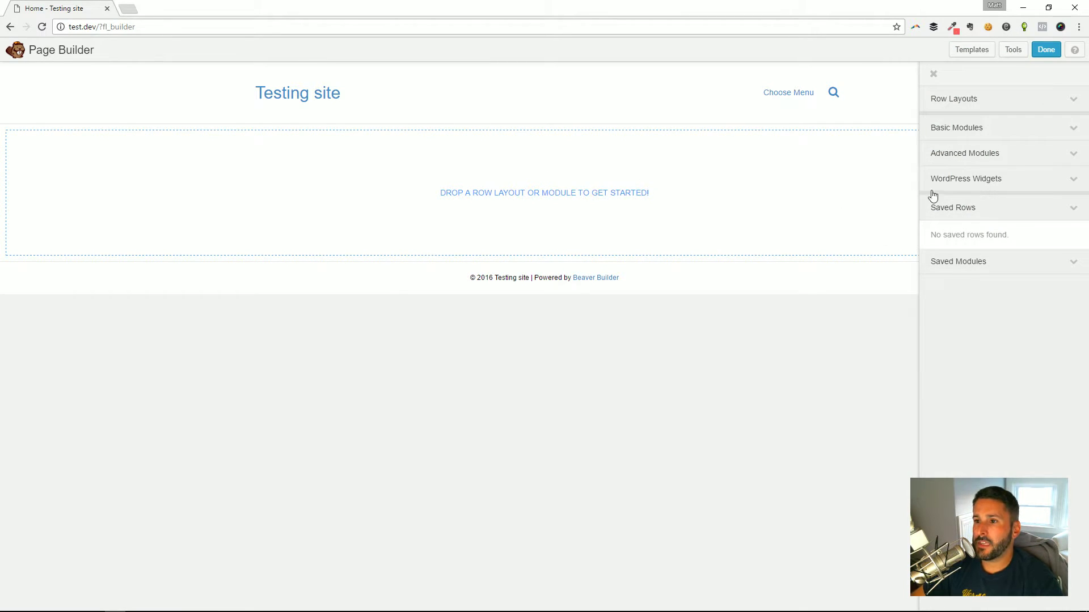
pyautogui.click(955, 182)
pyautogui.click(964, 154)
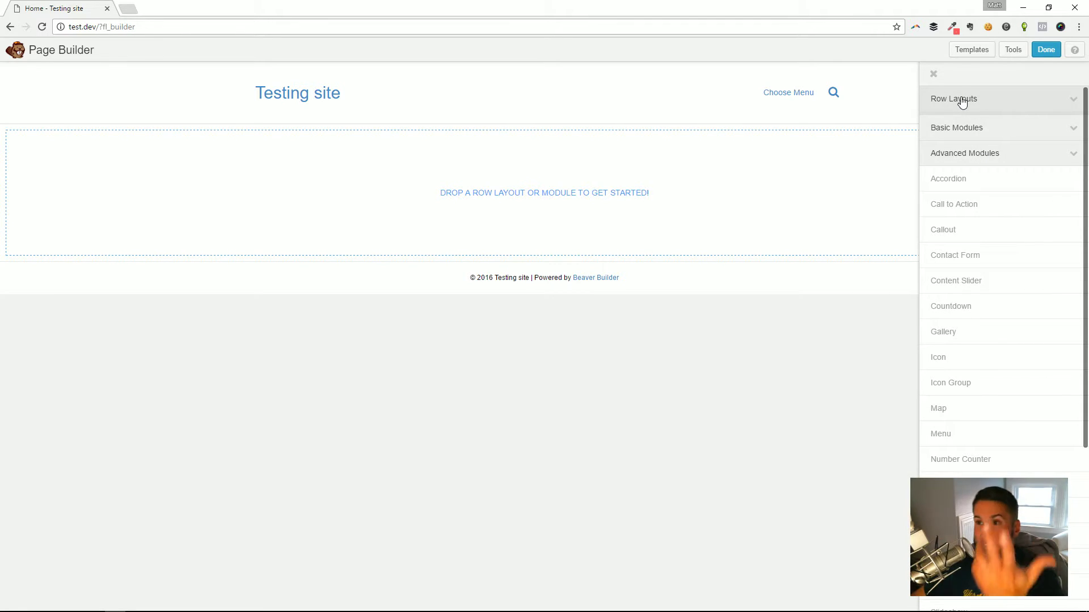
# Browse the landing page layout templates and apply the Zen Life template to the empty page
pyautogui.click(970, 49)
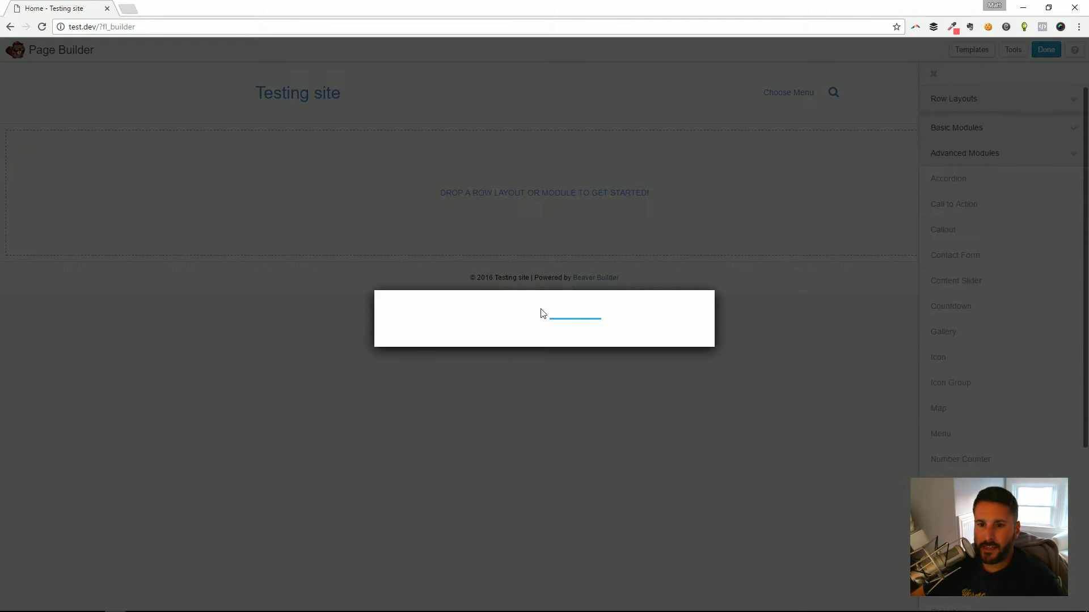
pyautogui.moveTo(709, 206); pyautogui.dragTo(702, 381)
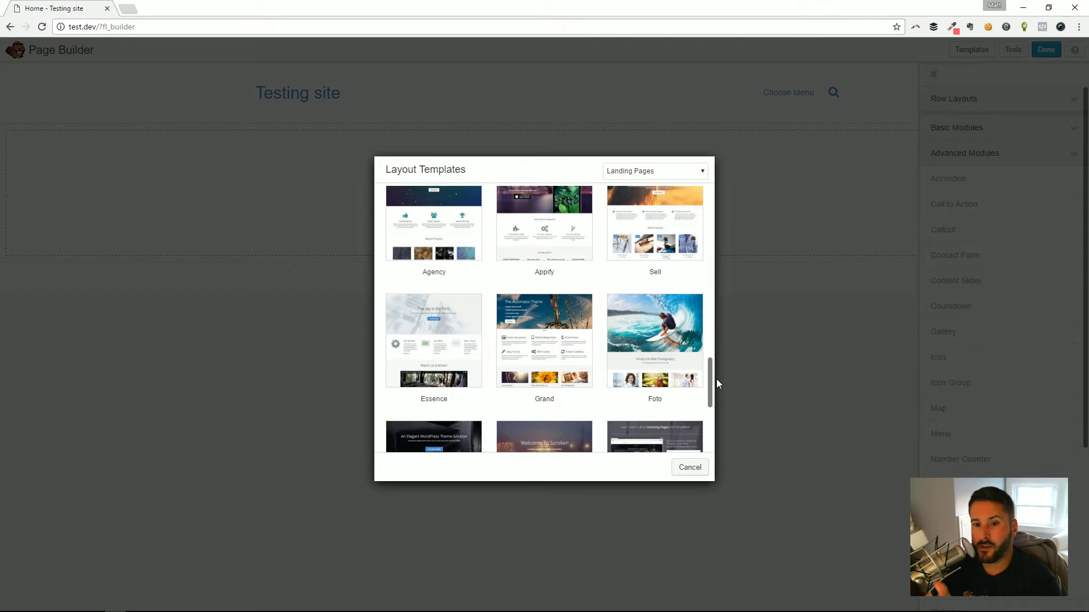
pyautogui.scroll(12, 613, 258)
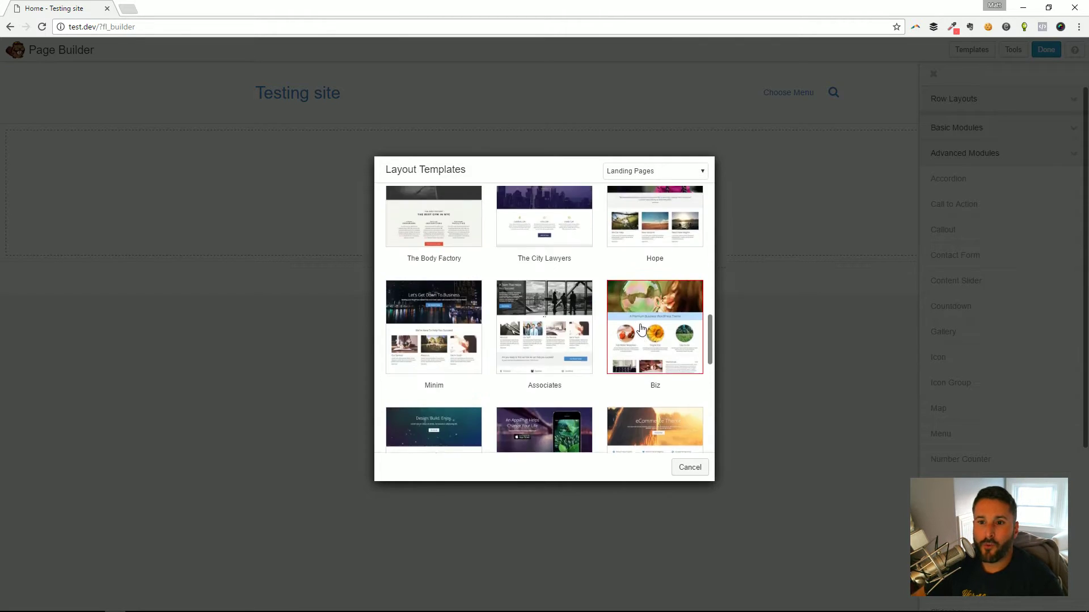
pyautogui.scroll(3, 603, 241)
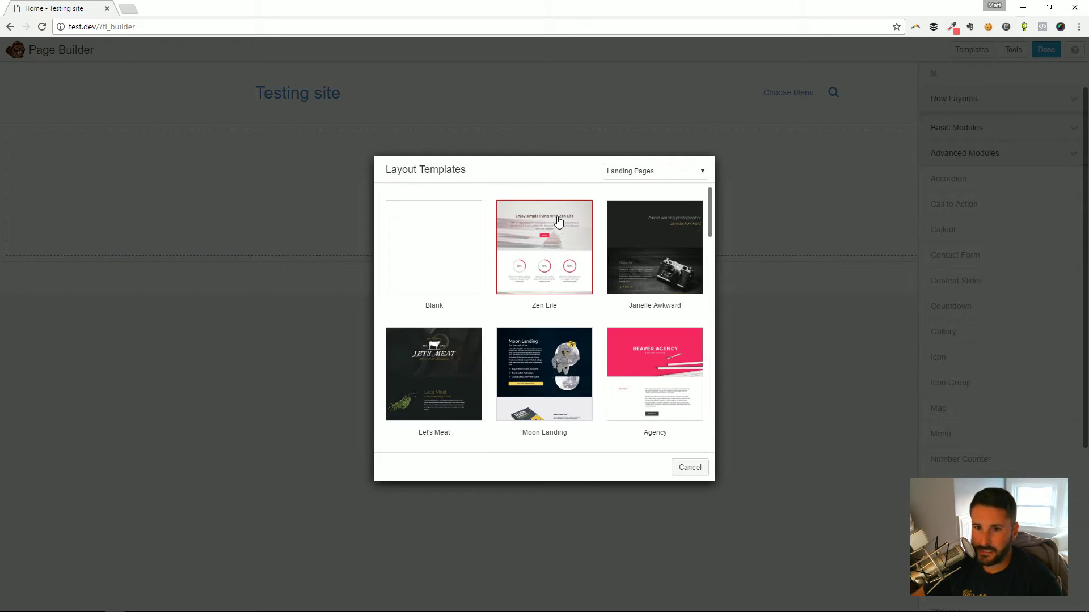
pyautogui.click(575, 268)
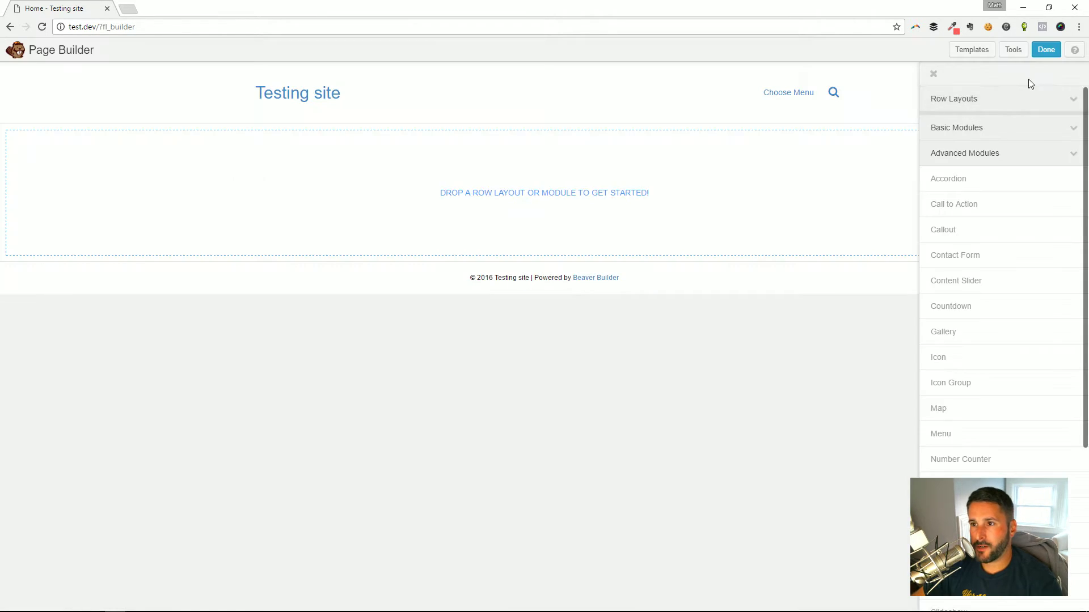
# Replace the page's existing layout with the Procraz landing page template
pyautogui.click(958, 50)
pyautogui.scroll(-4, 606, 328)
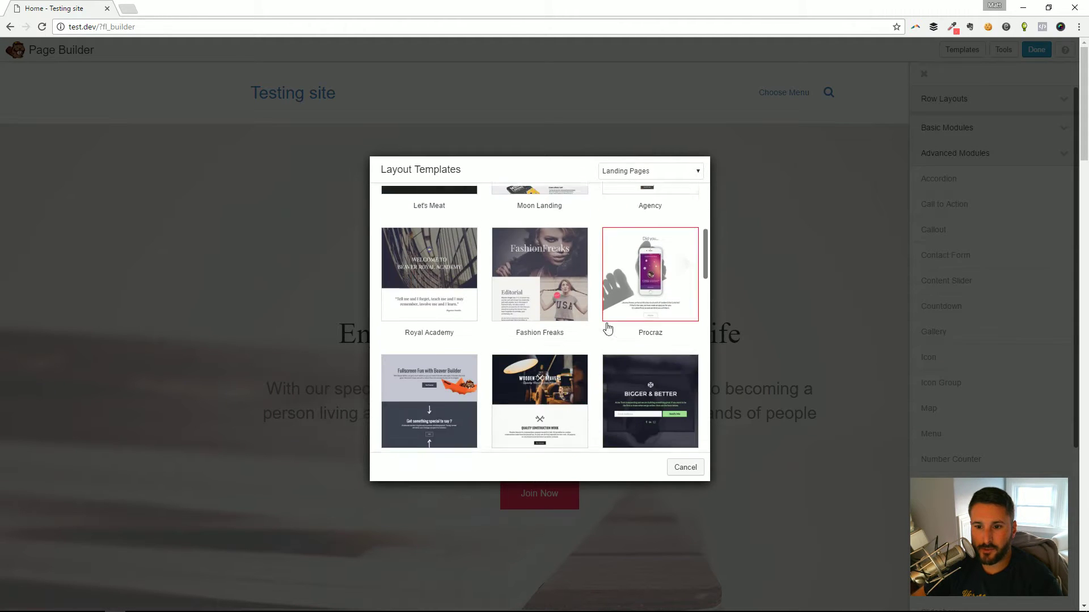
pyautogui.scroll(-1, 607, 328)
pyautogui.click(566, 380)
pyautogui.click(541, 309)
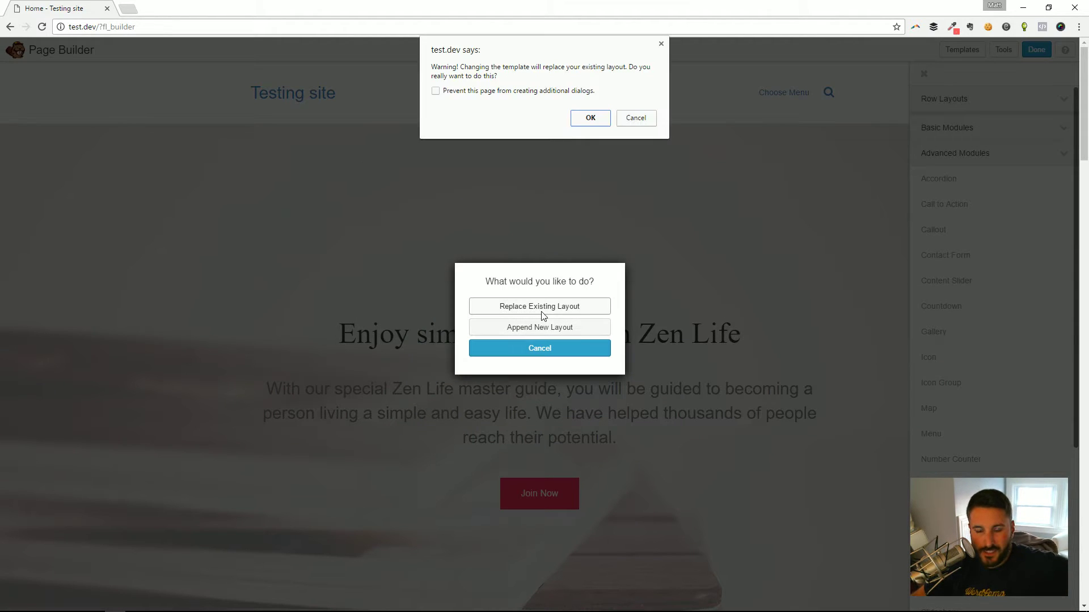
pyautogui.click(590, 118)
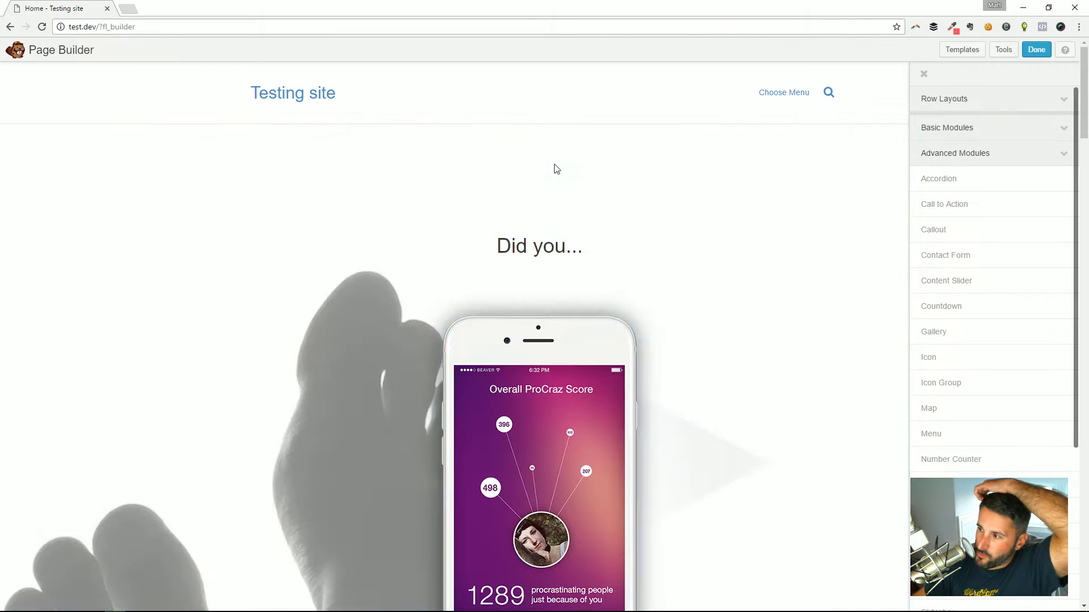
# Look through all sections of the Procraz layout, from the phone hero row down to the pricing table
pyautogui.moveTo(555, 169)
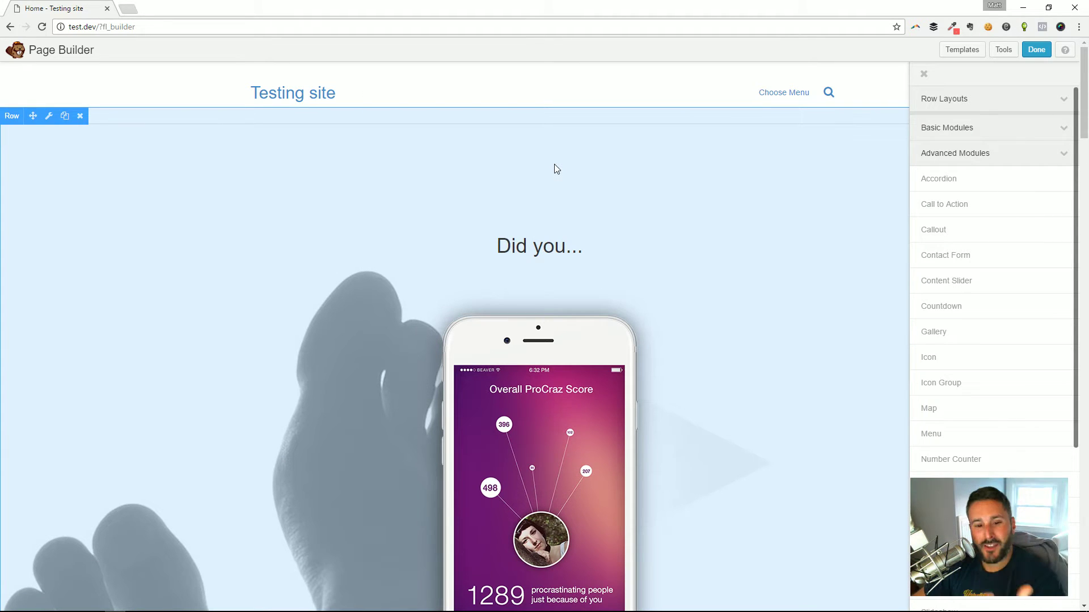
pyautogui.moveTo(597, 217)
pyautogui.scroll(-15, 597, 217)
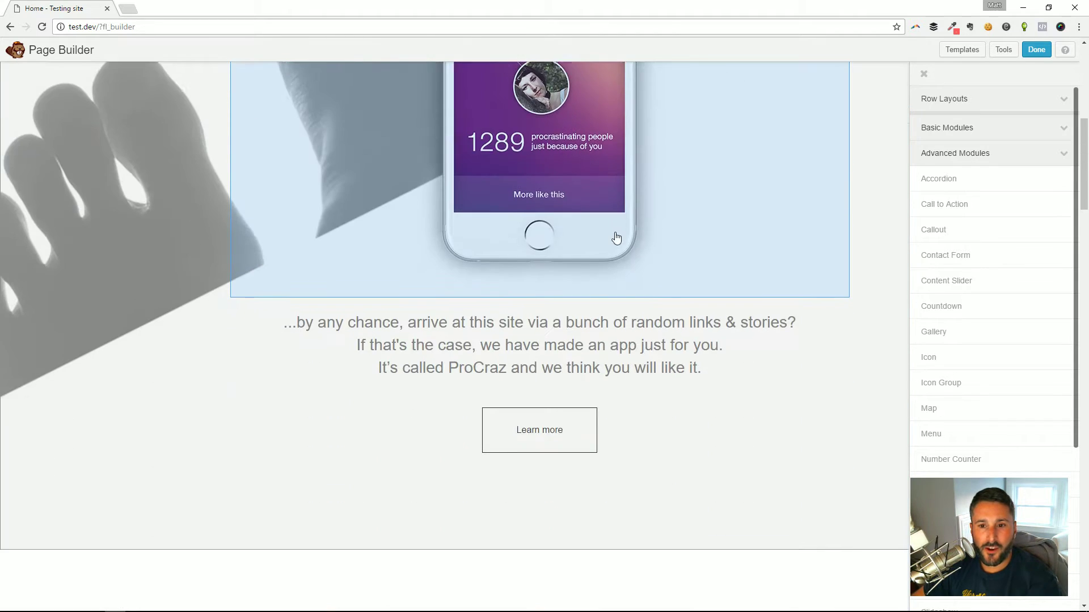
pyautogui.scroll(-12, 629, 239)
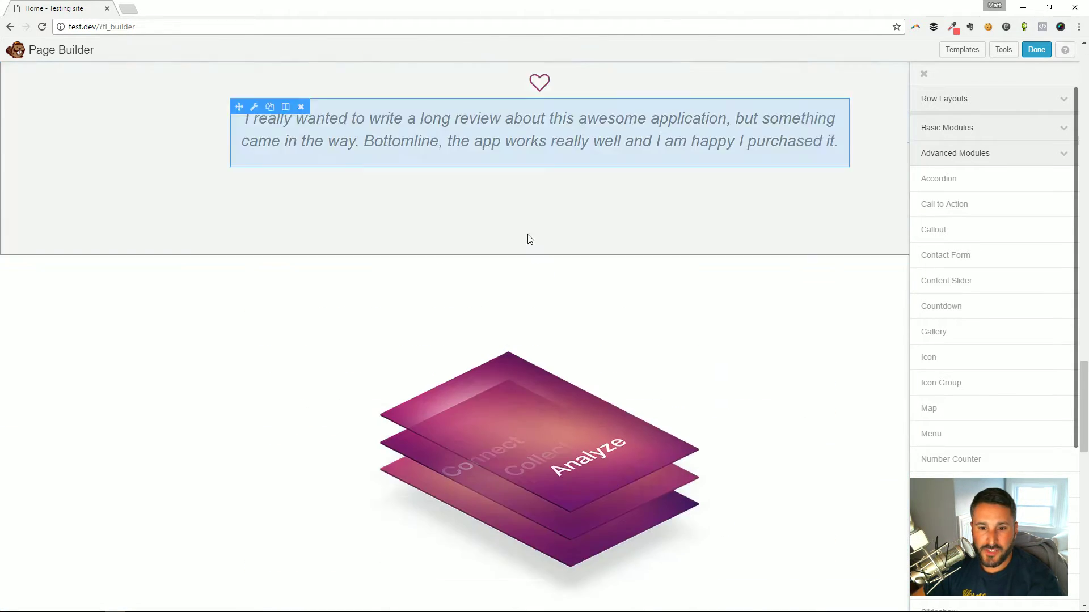
pyautogui.scroll(20, 686, 320)
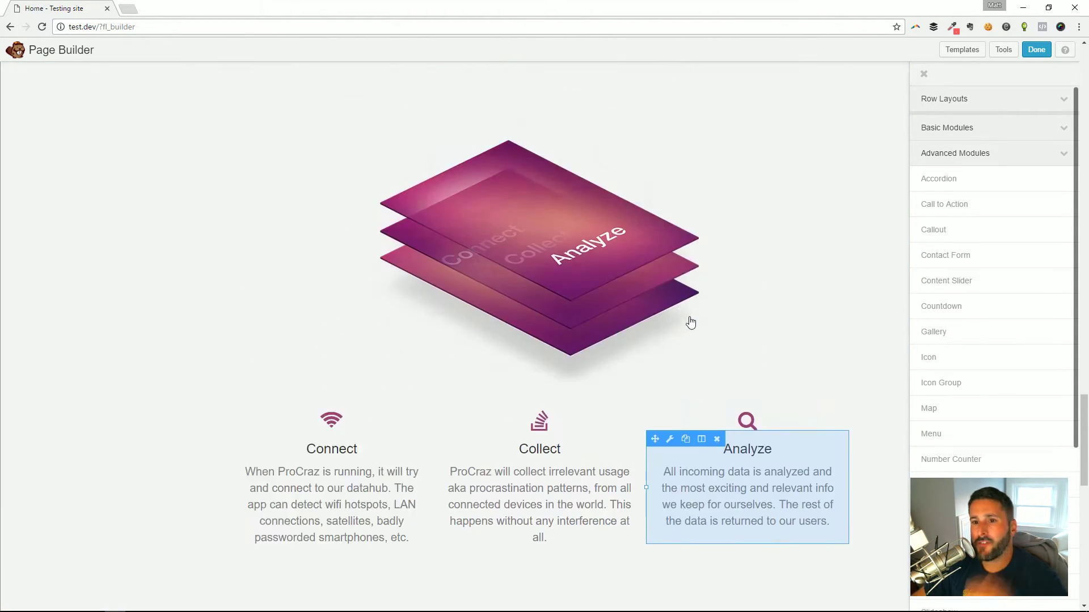
pyautogui.scroll(15, 453, 310)
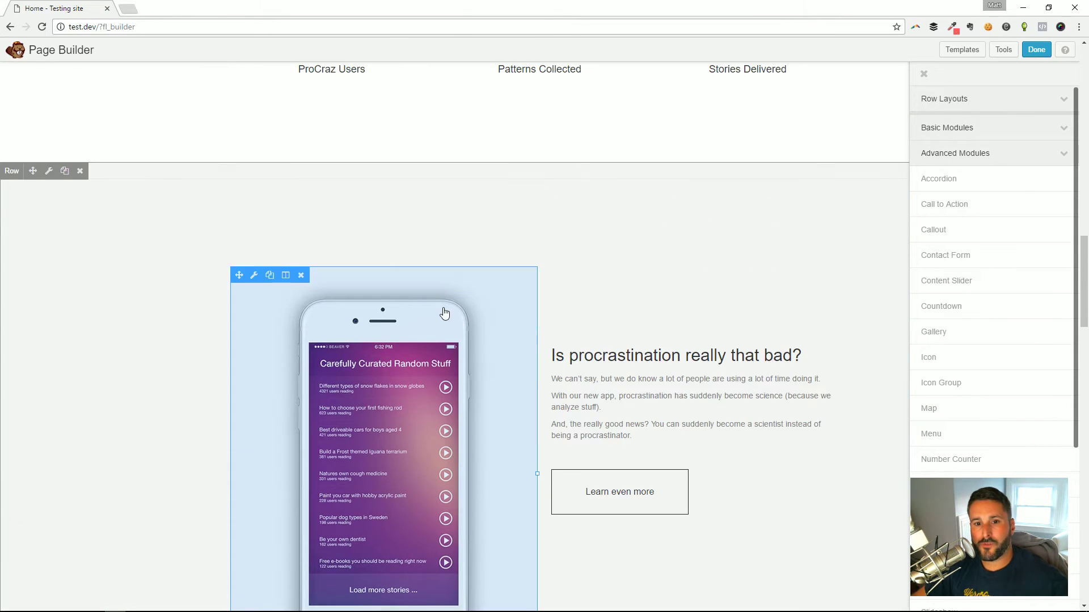
pyautogui.scroll(5, 454, 310)
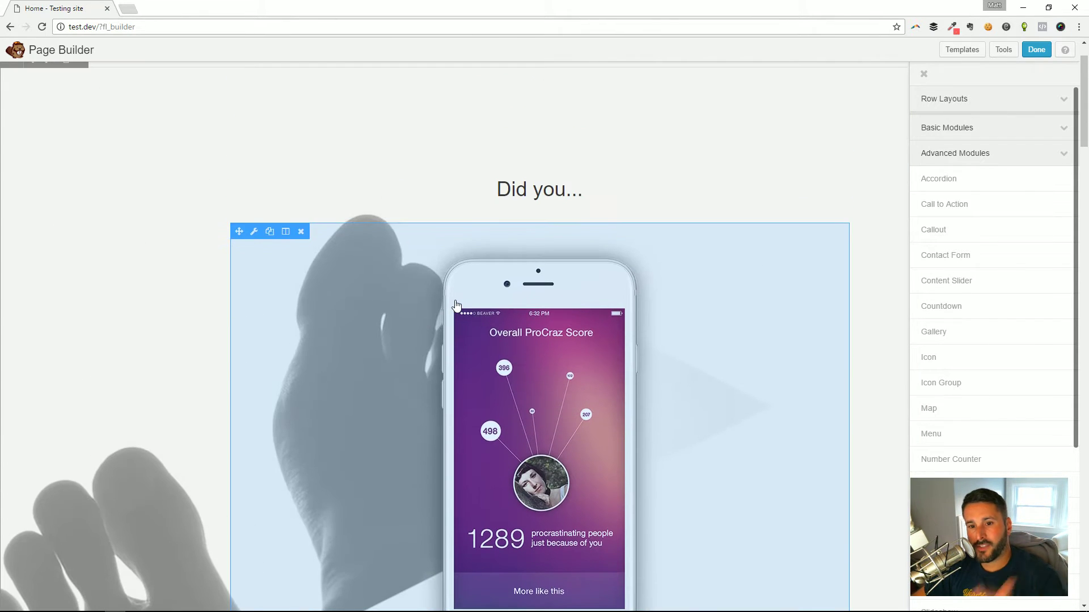
pyautogui.scroll(-10, 455, 306)
pyautogui.scroll(-20, 462, 296)
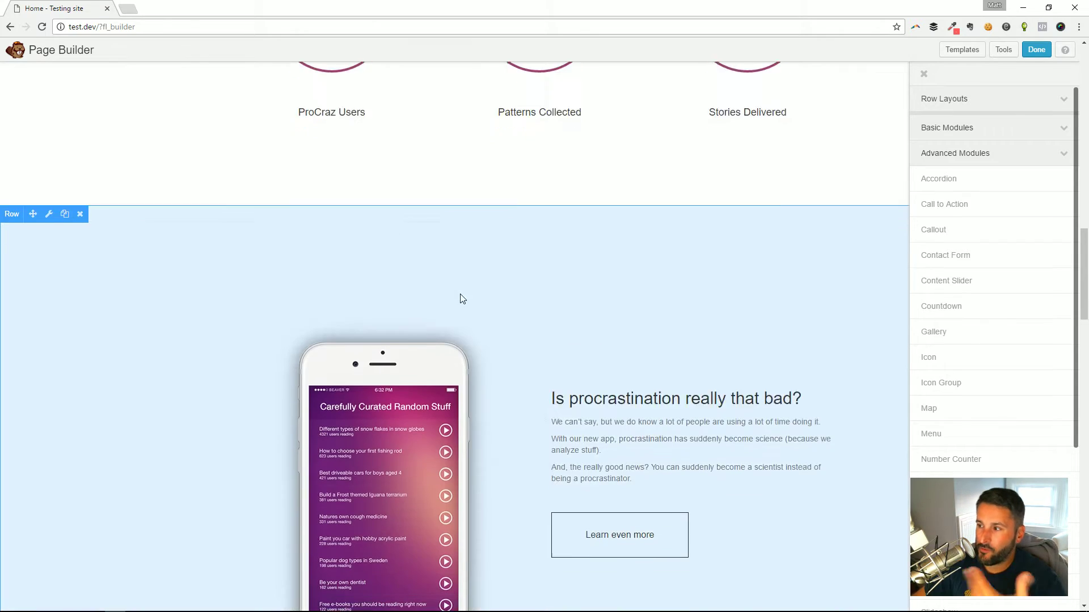
pyautogui.scroll(-20, 468, 282)
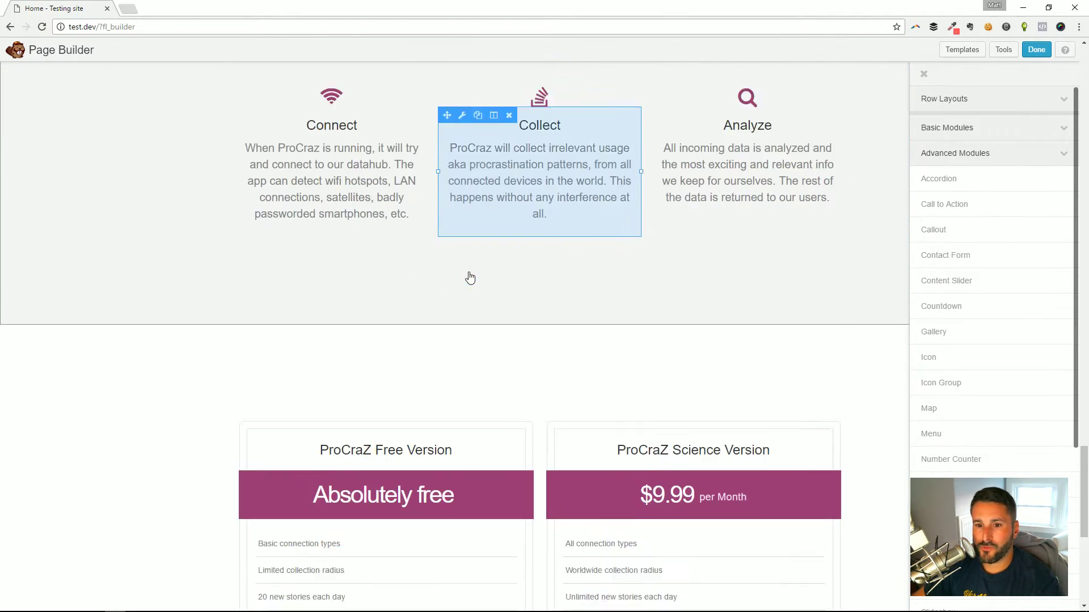
# Examine the ProCraZ Free and Science pricing table and the rows directly around it
pyautogui.scroll(1, 597, 253)
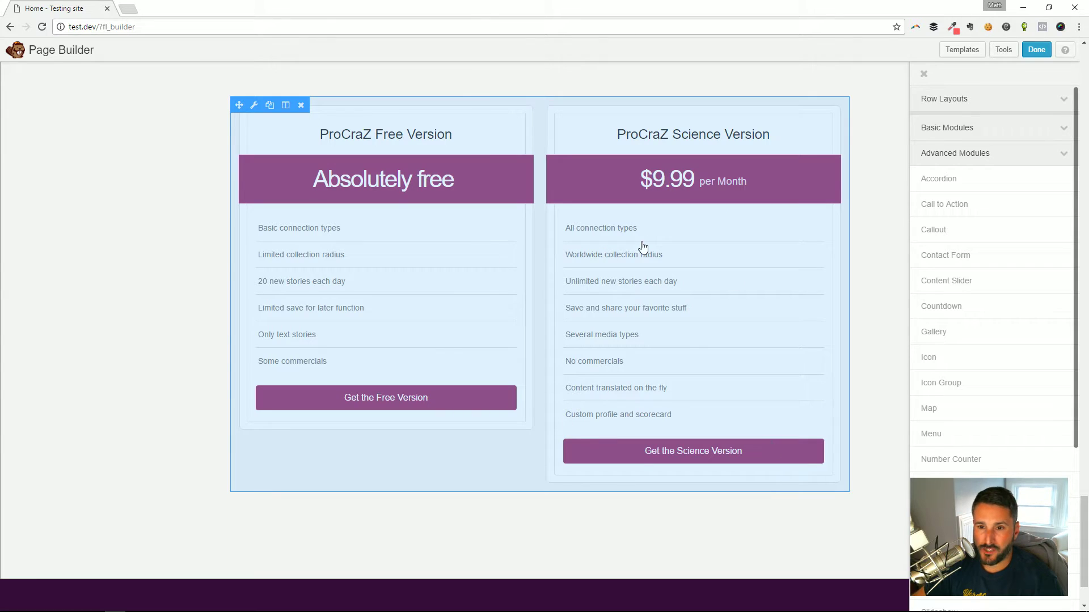
pyautogui.scroll(3, 882, 224)
pyautogui.scroll(8, 873, 224)
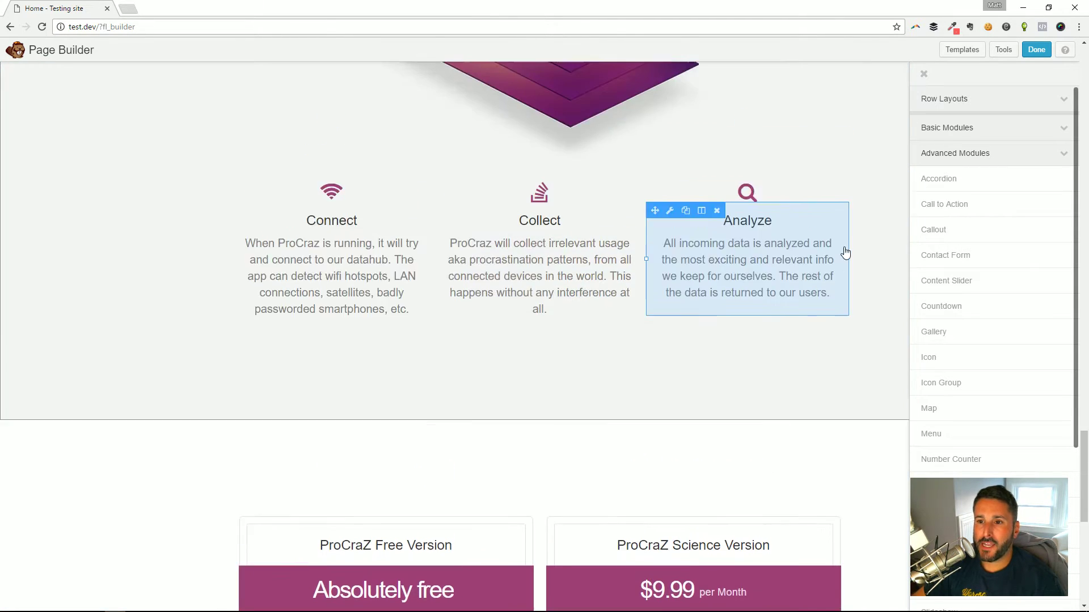
pyautogui.scroll(-8, 832, 291)
pyautogui.scroll(3, 794, 291)
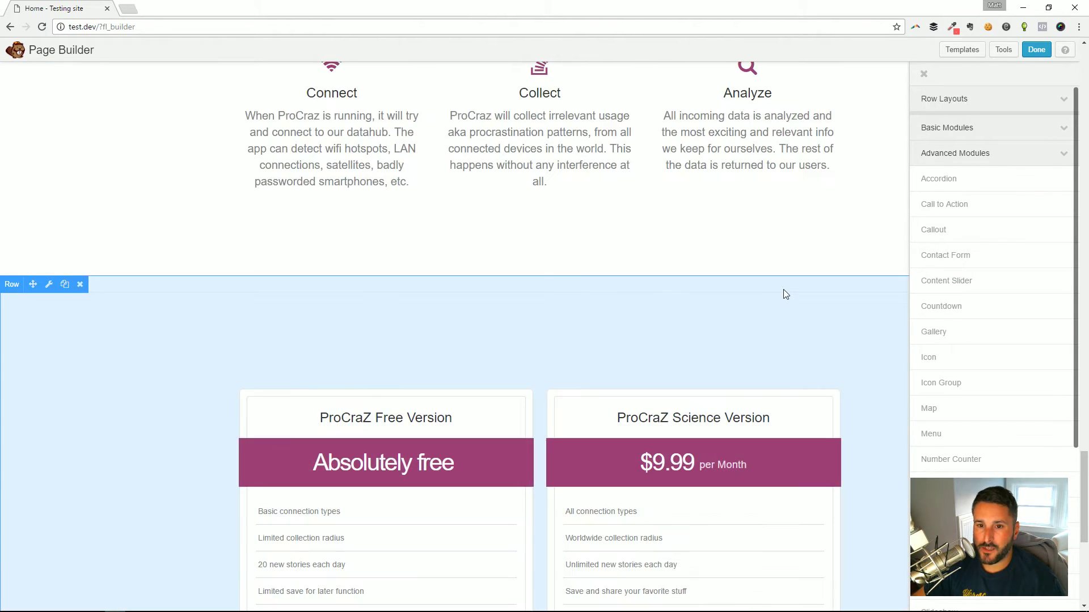
pyautogui.scroll(-4, 774, 296)
pyautogui.scroll(-2, 771, 306)
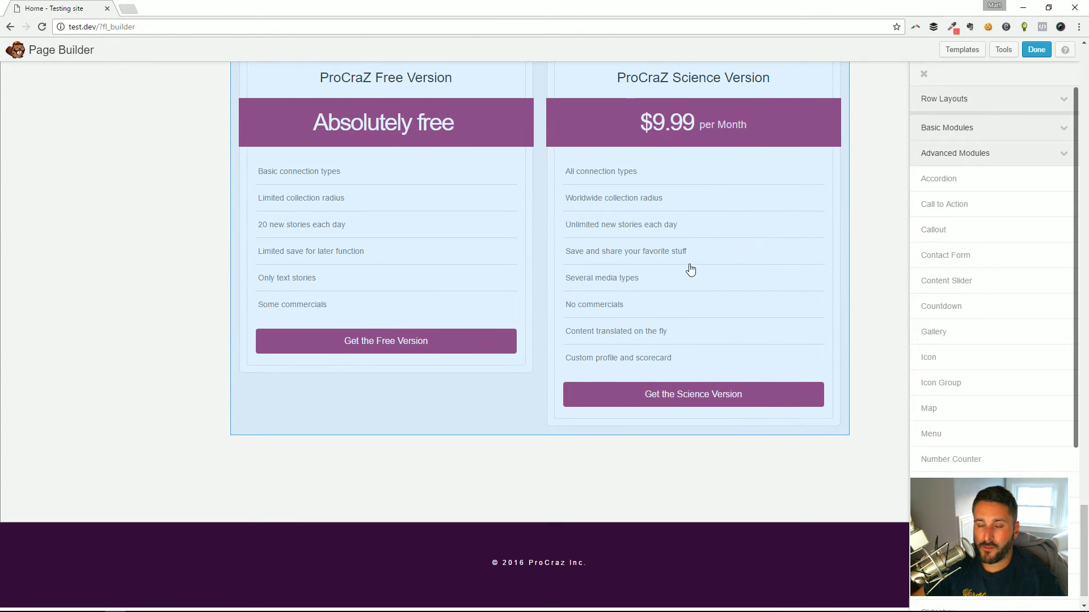
pyautogui.scroll(2, 669, 258)
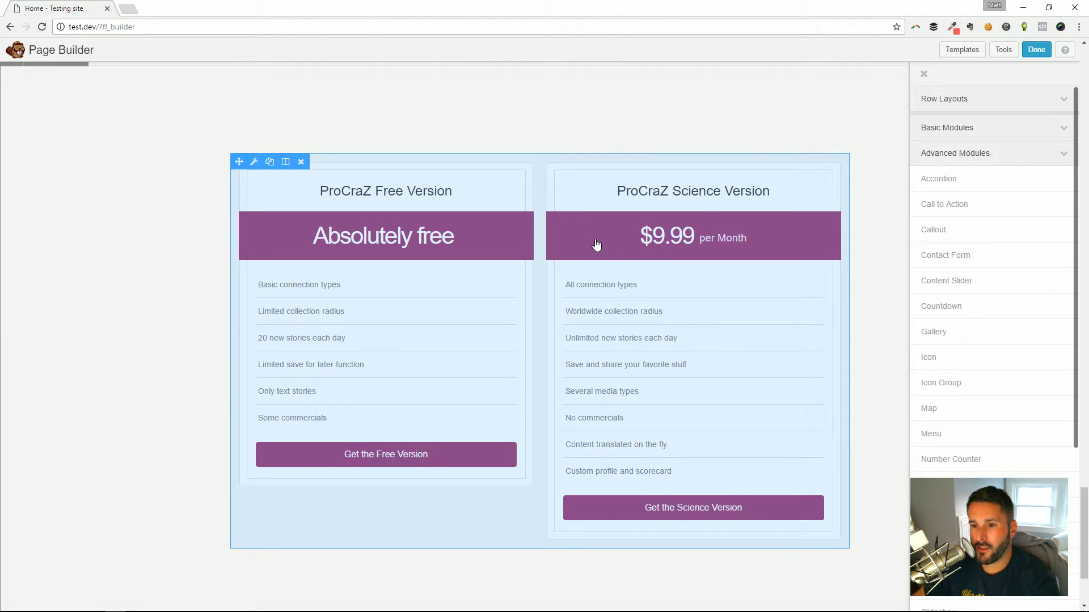
# Delete the Connect, Collect, Analyze row and the testimonial row with the heart icon
pyautogui.scroll(12, 596, 244)
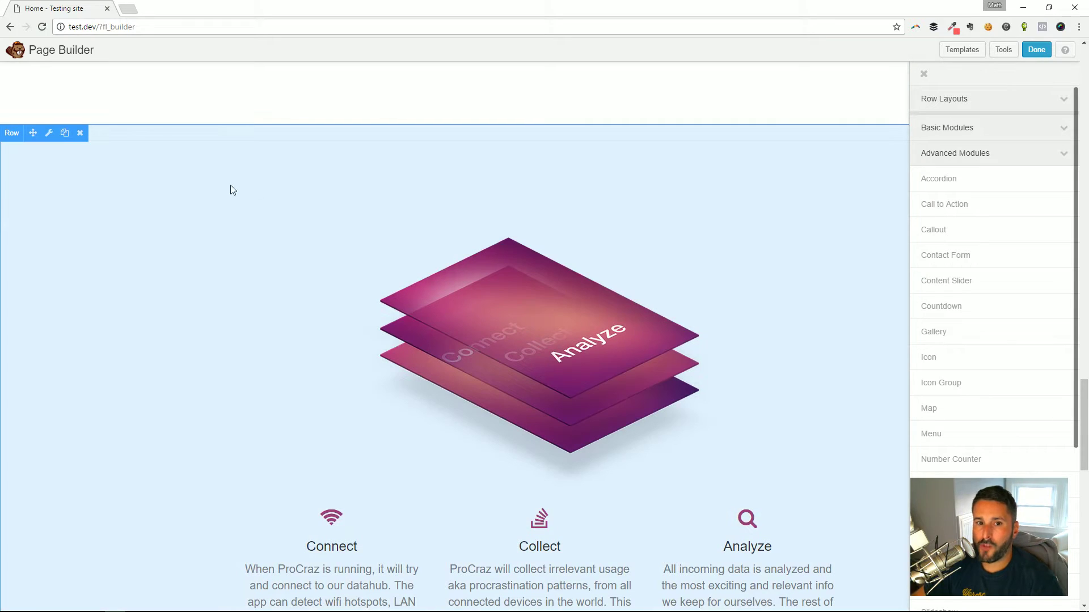
pyautogui.click(80, 133)
pyautogui.click(582, 107)
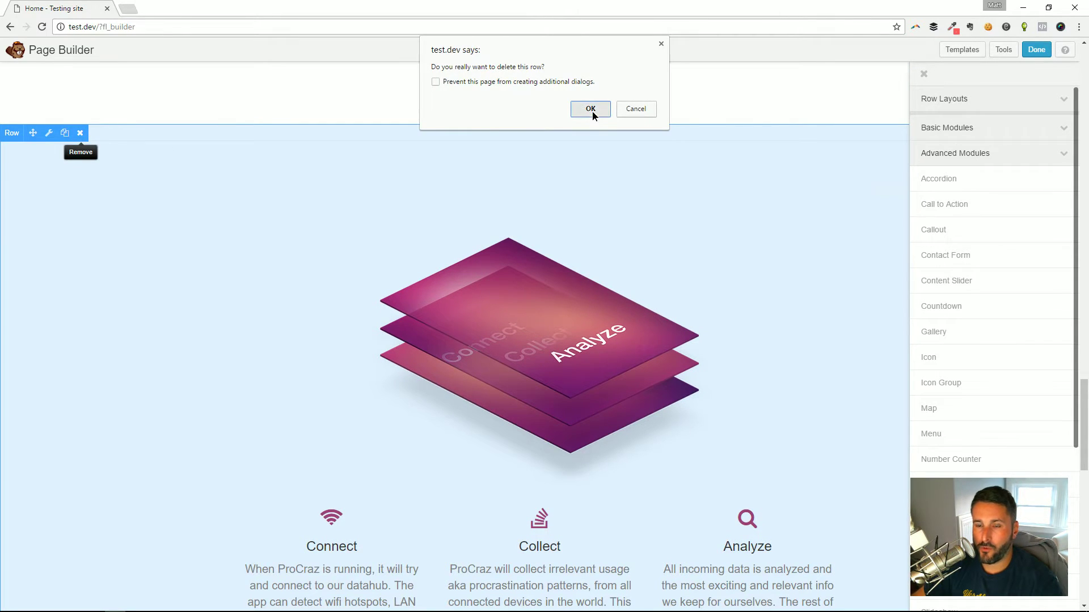
pyautogui.scroll(5, 367, 227)
pyautogui.click(81, 138)
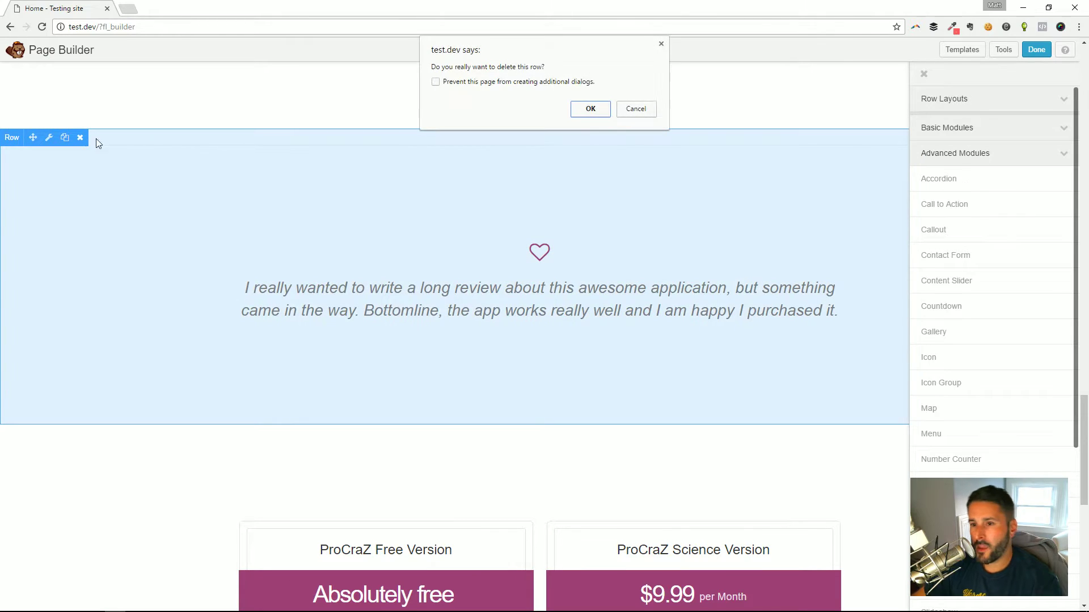
pyautogui.click(587, 110)
# Delete the "Is procrastination really that bad?" row and the row with the three circular number counters
pyautogui.scroll(15, 151, 228)
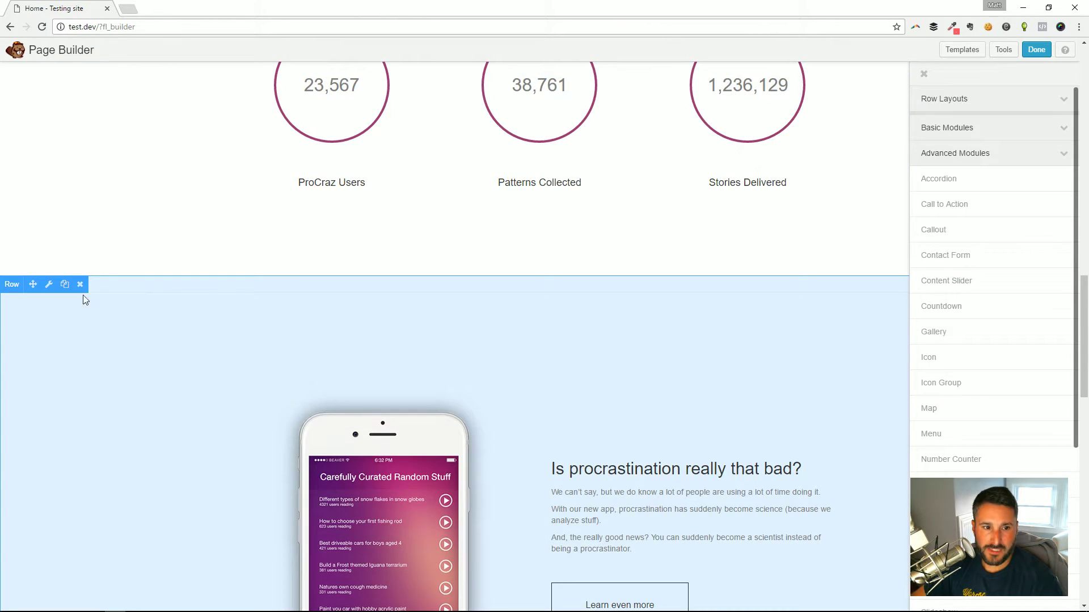
pyautogui.click(81, 285)
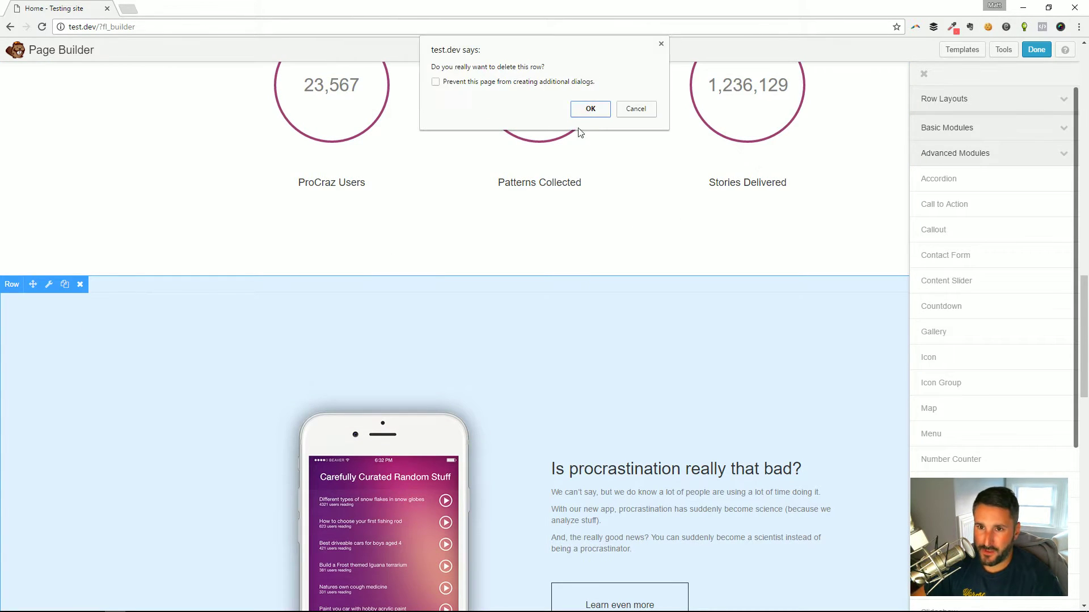
pyautogui.click(588, 109)
pyautogui.scroll(8, 148, 219)
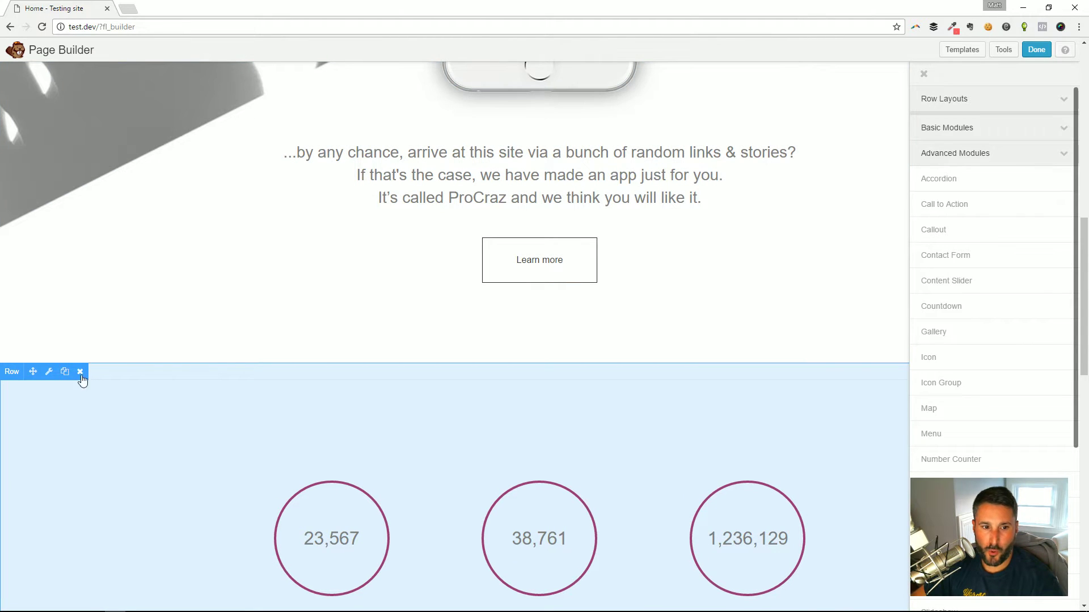
pyautogui.click(80, 372)
pyautogui.click(587, 110)
# Delete the "Did you..." hero row at the start of the page
pyautogui.scroll(8, 183, 236)
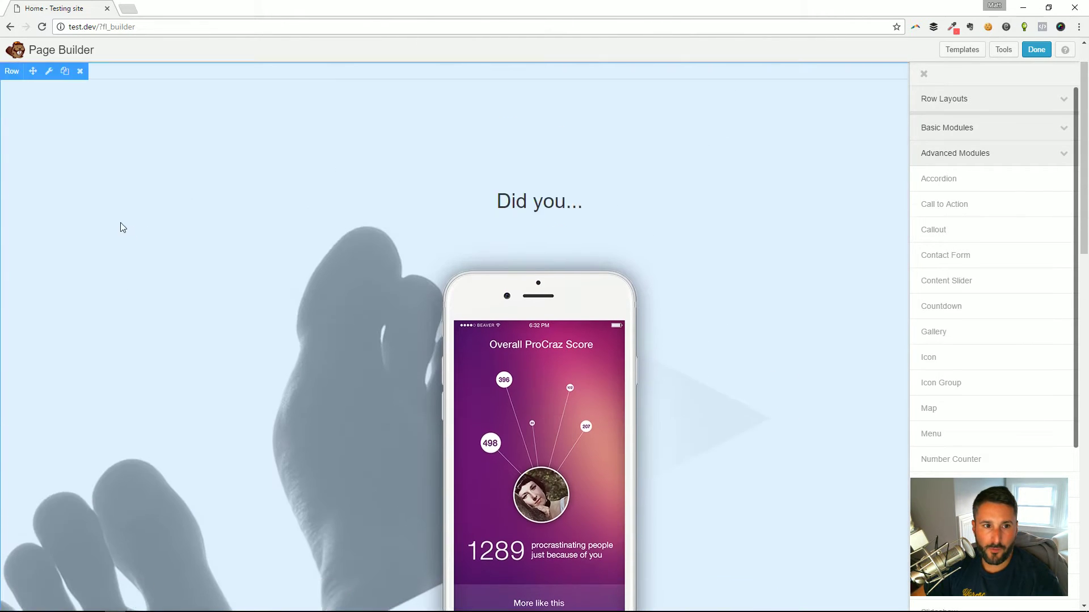
pyautogui.scroll(1, 120, 227)
pyautogui.click(80, 116)
pyautogui.click(588, 108)
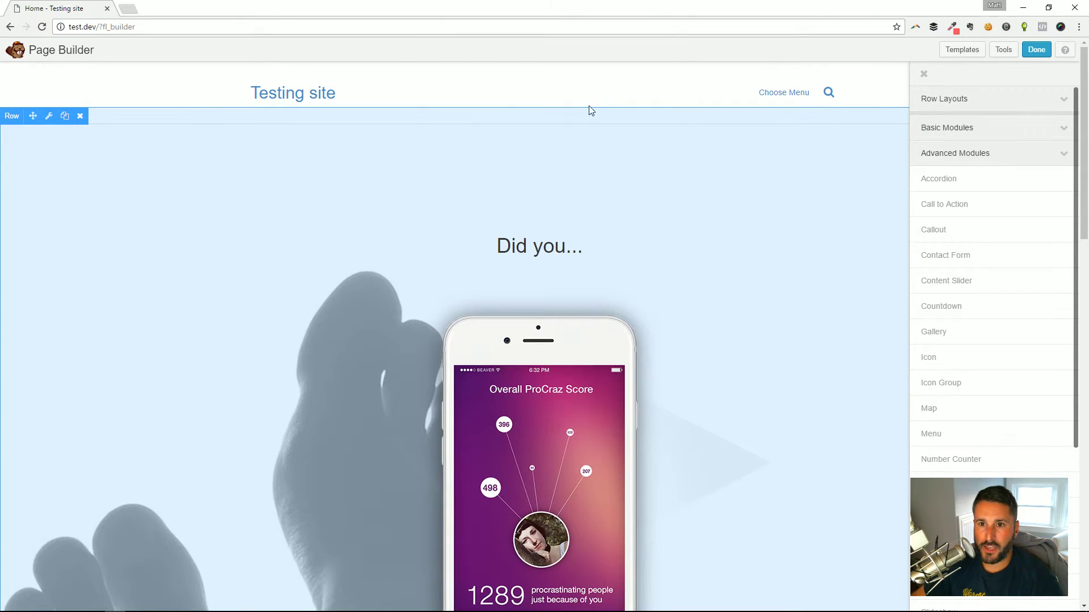
# Add a Pricing Table module above the ProCraZ pricing table and open its first pricing box for editing
pyautogui.scroll(-4, 964, 278)
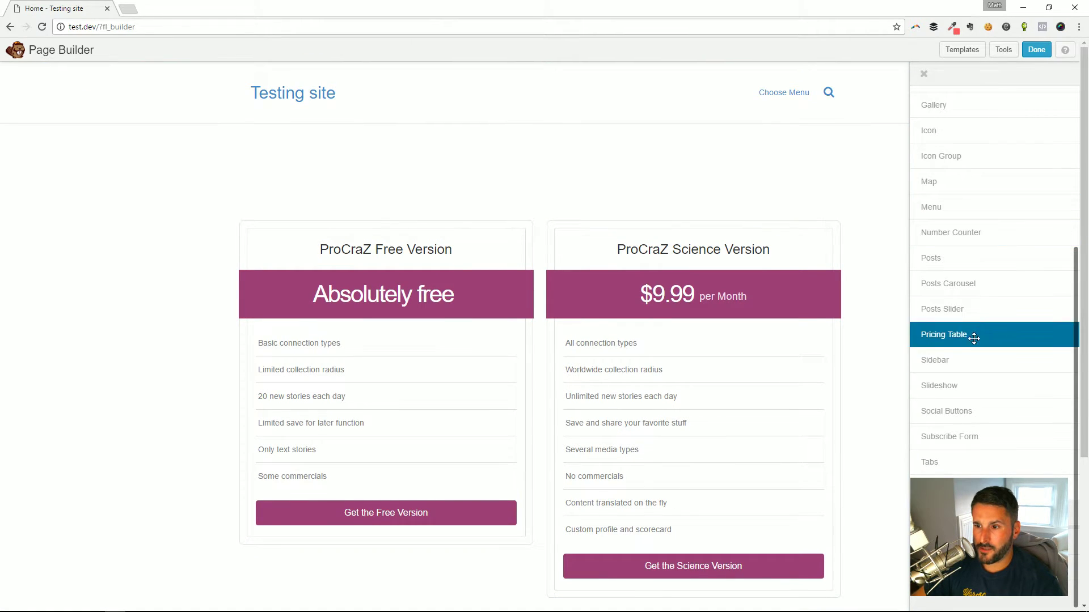
pyautogui.moveTo(964, 335); pyautogui.dragTo(522, 214)
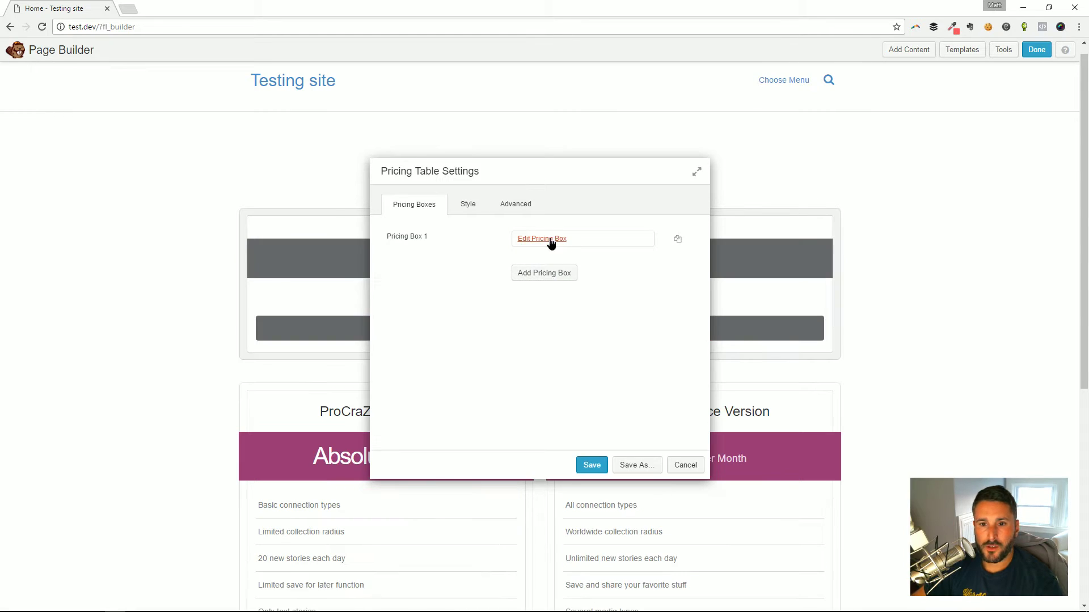
pyautogui.click(550, 242)
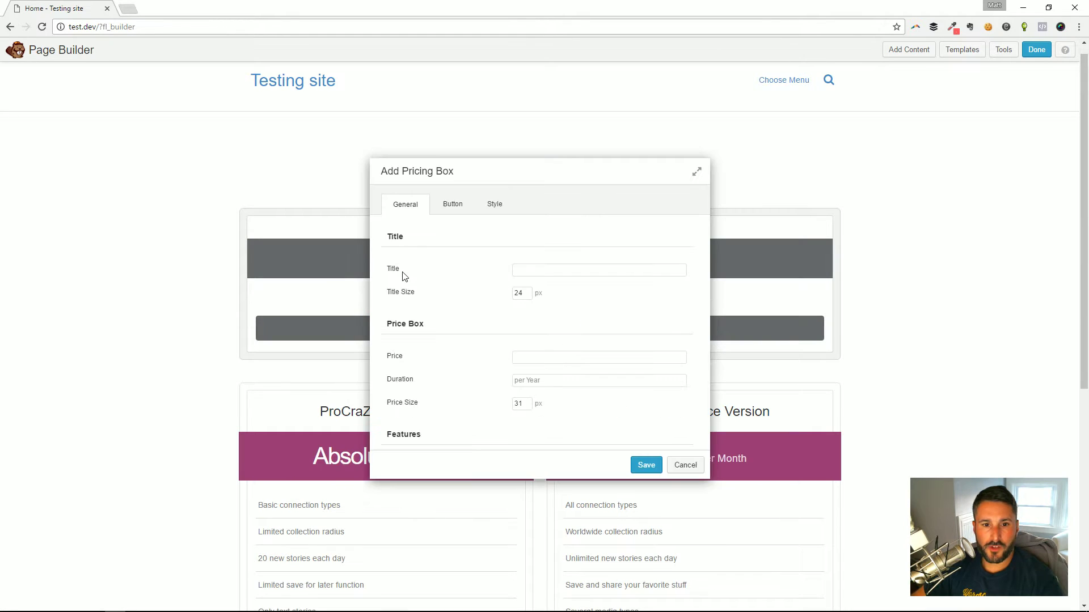
# Title the pricing box "Product 1" and set its price to 299
pyautogui.click(533, 267)
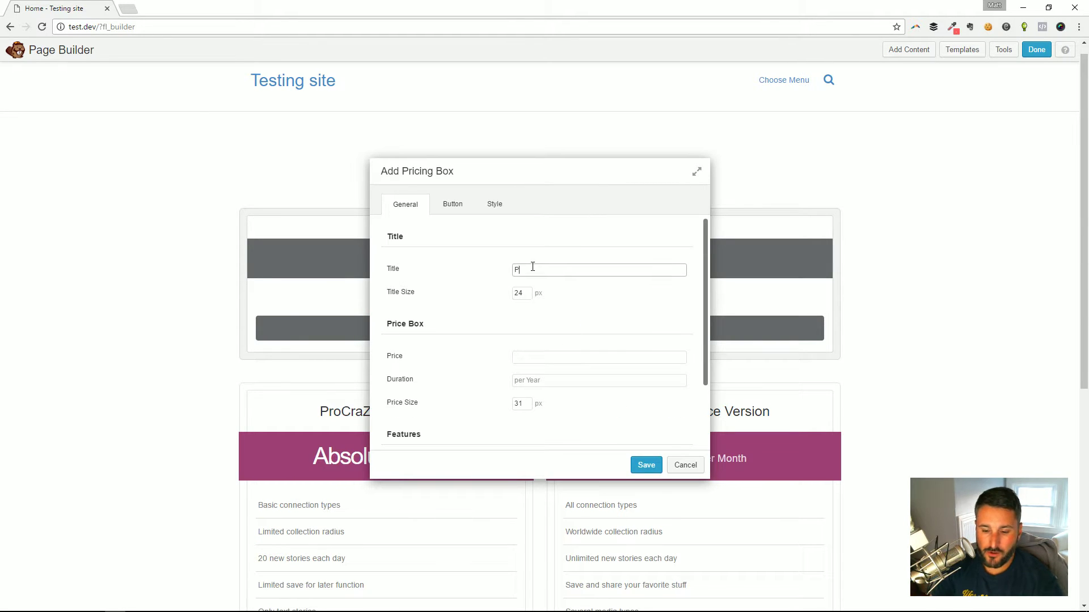
pyautogui.click(550, 358)
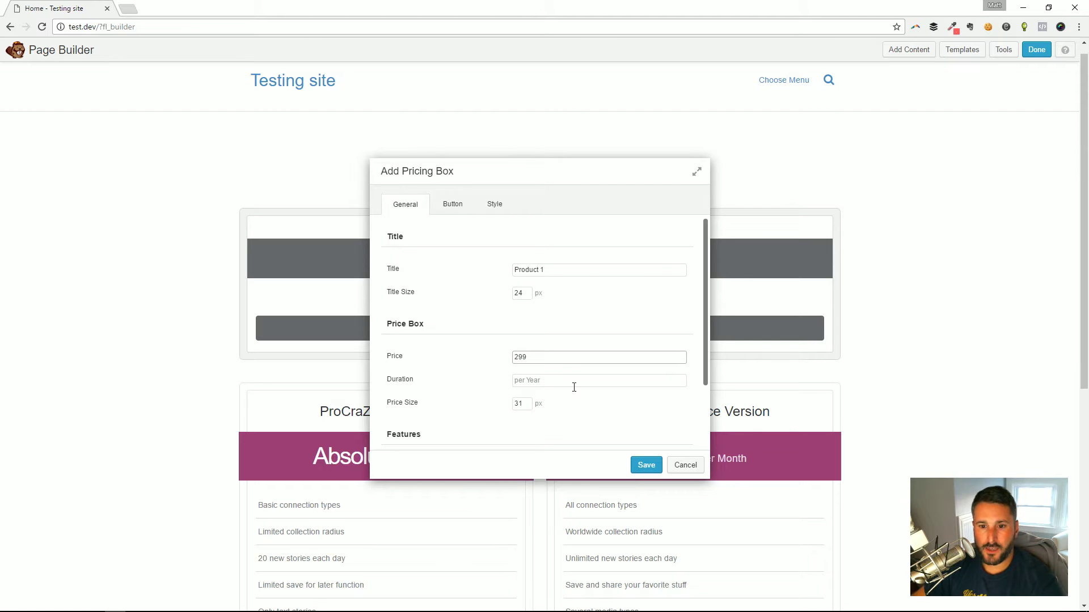
pyautogui.click(566, 379)
# Add two feature lines to the pricing box, "Feature 1" and "Feature 2"
pyautogui.scroll(-2, 544, 363)
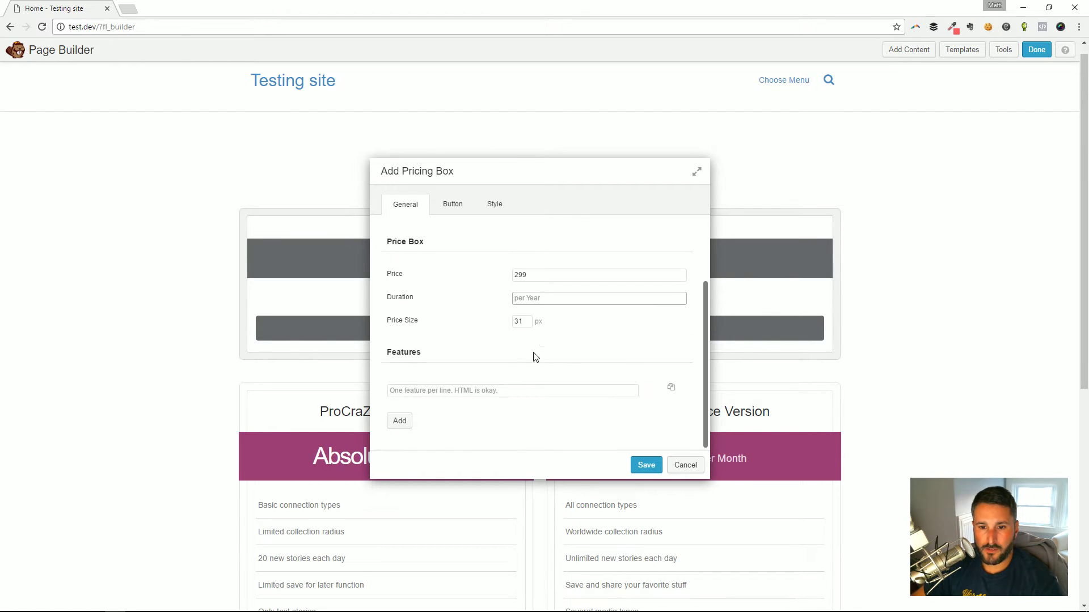
pyautogui.click(469, 392)
pyautogui.write('Feature 1')
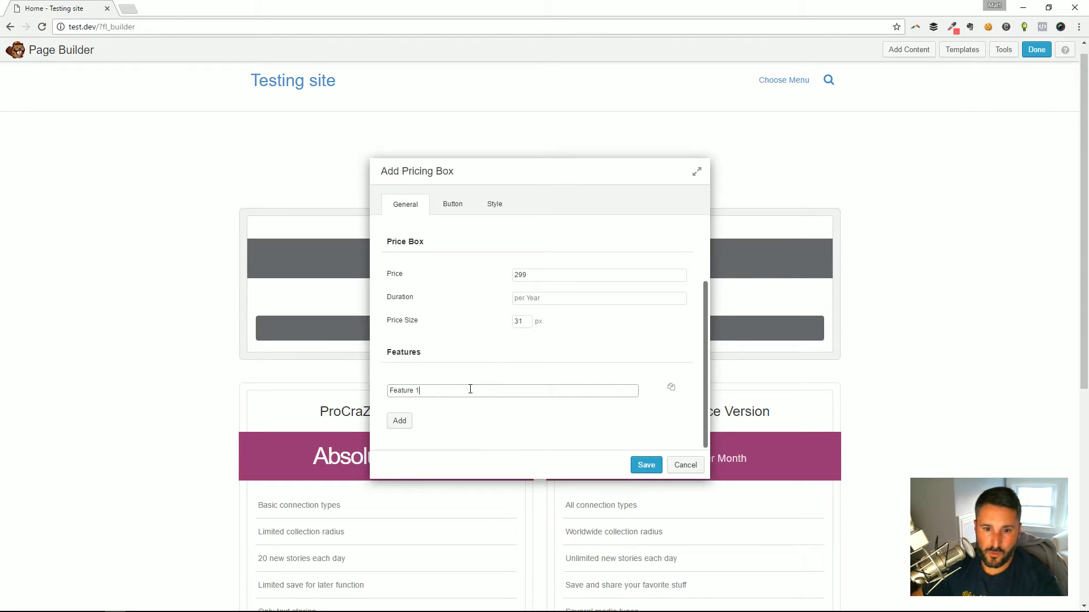
pyautogui.click(406, 421)
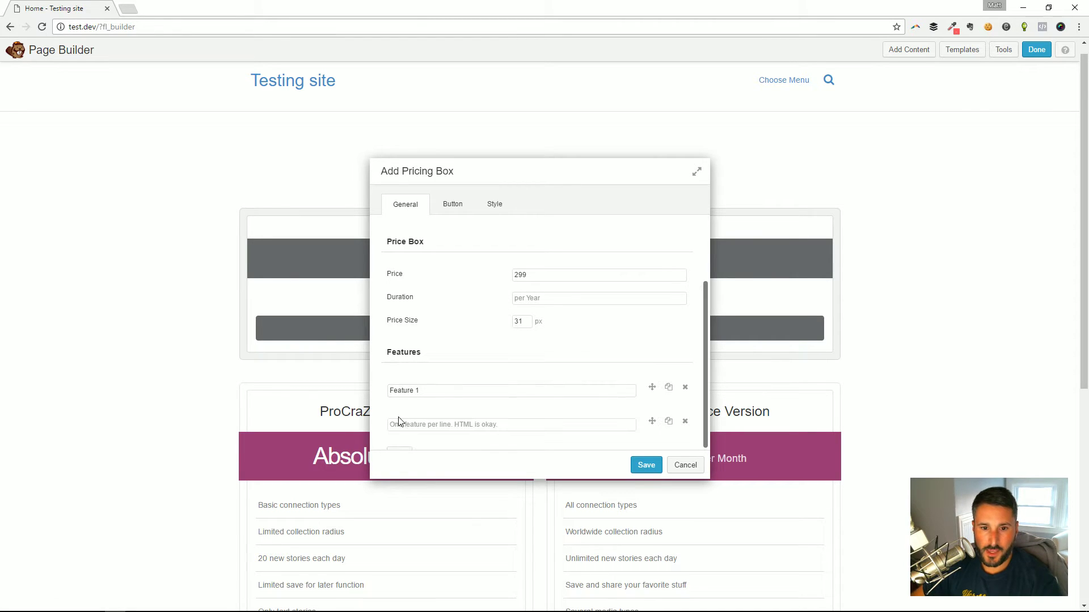
pyautogui.click(495, 424)
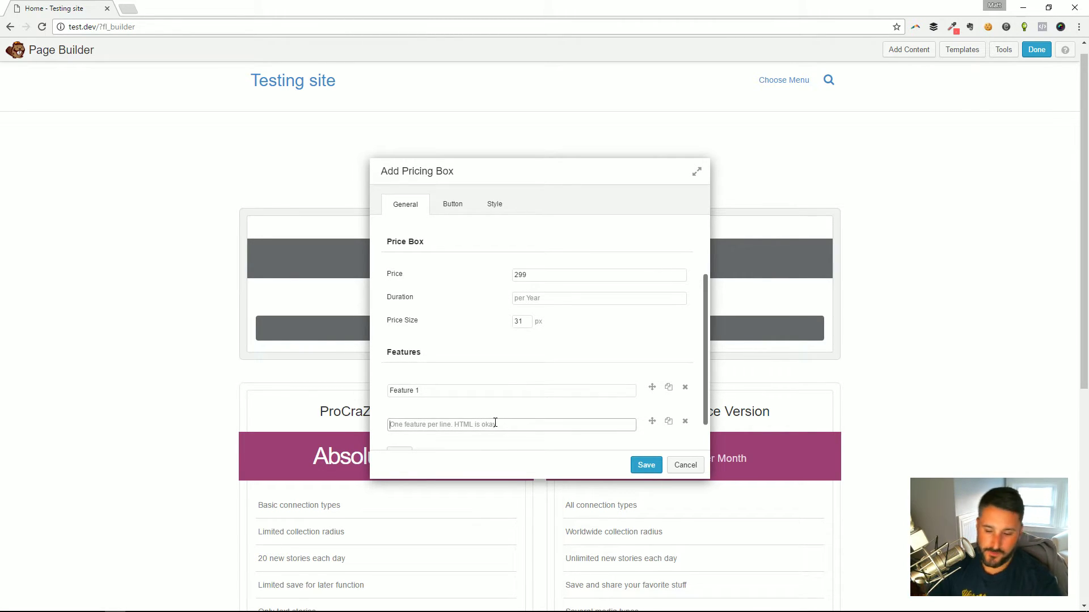
pyautogui.write('Feature 2')
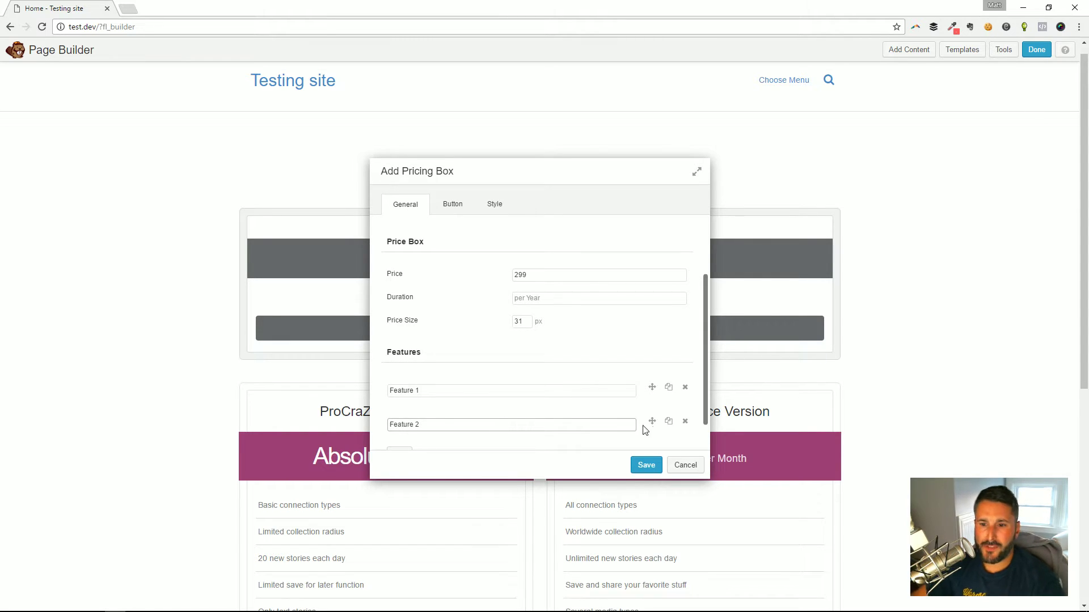
# Examine the pricing box's general settings, trying the enlarged dialog and checking the price, duration and features fields
pyautogui.click(697, 172)
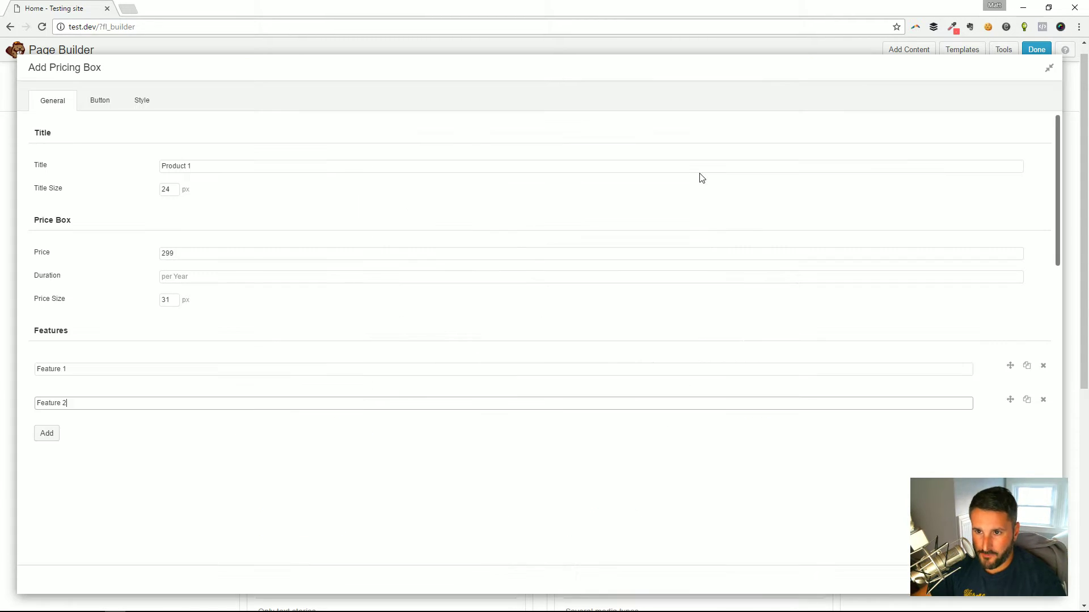
pyautogui.click(1049, 69)
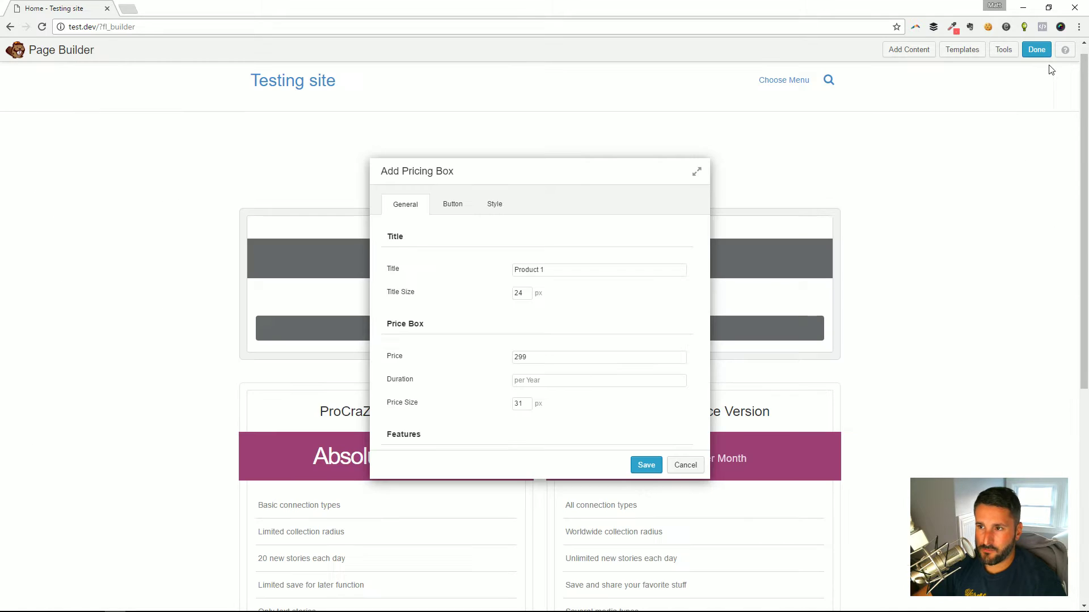
pyautogui.moveTo(608, 171); pyautogui.dragTo(627, 151)
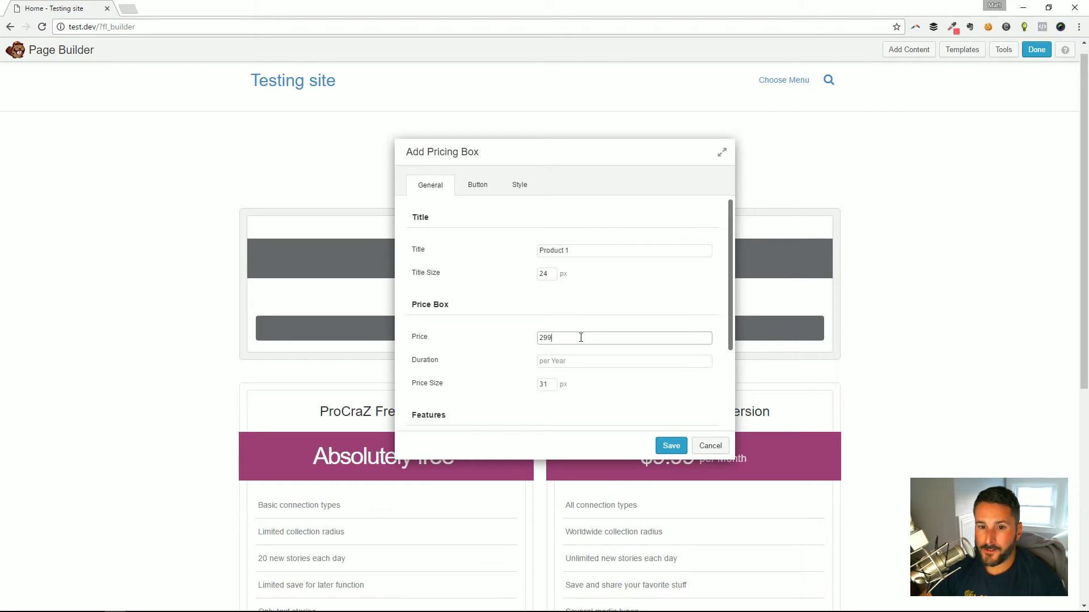
pyautogui.click(588, 366)
pyautogui.tripleClick(573, 365)
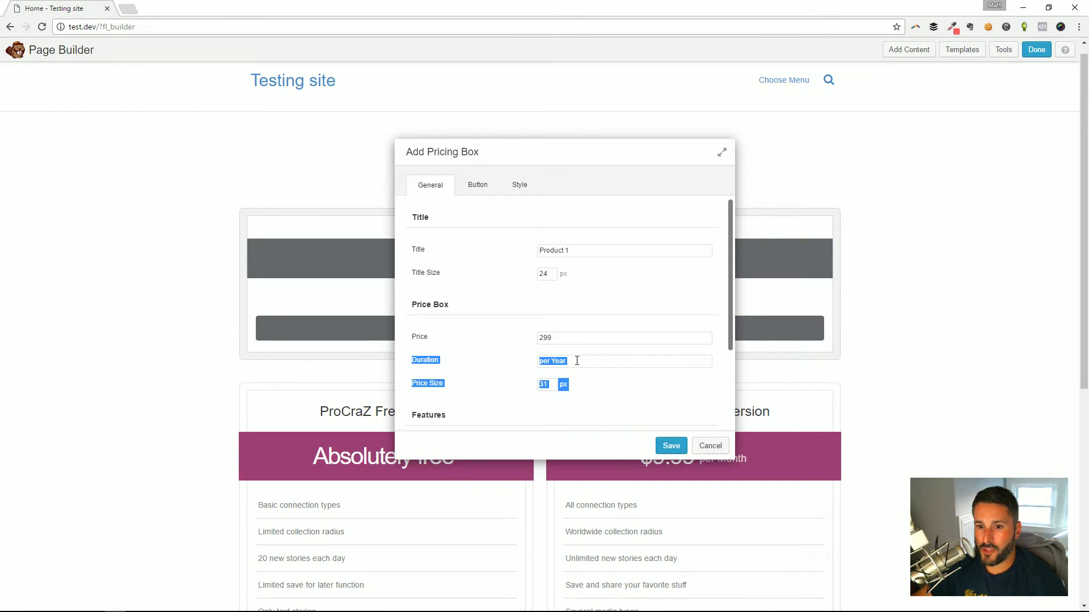
pyautogui.click(576, 362)
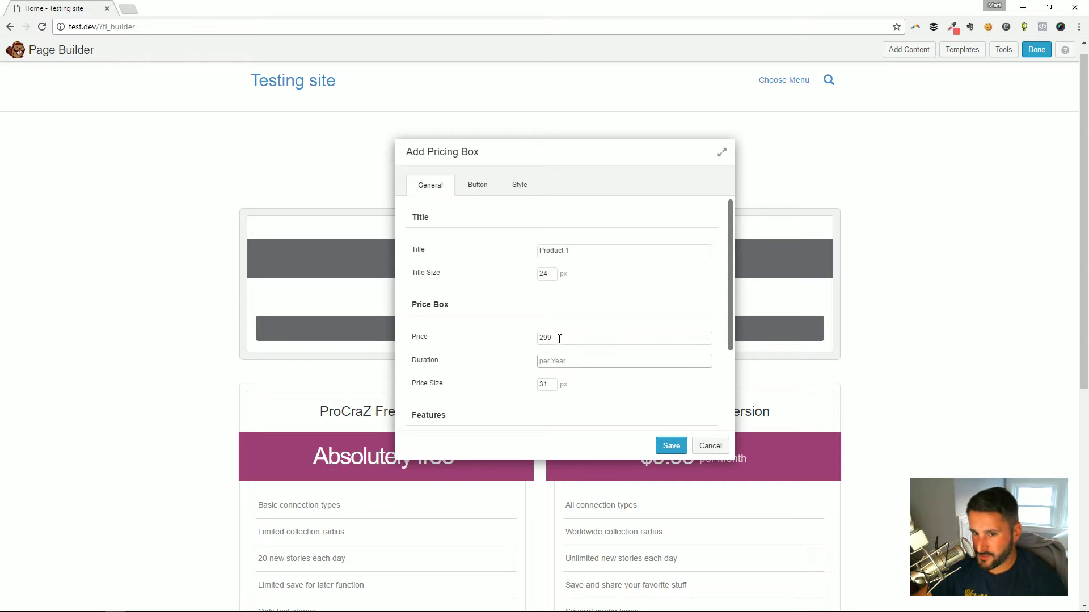
pyautogui.scroll(-2, 567, 357)
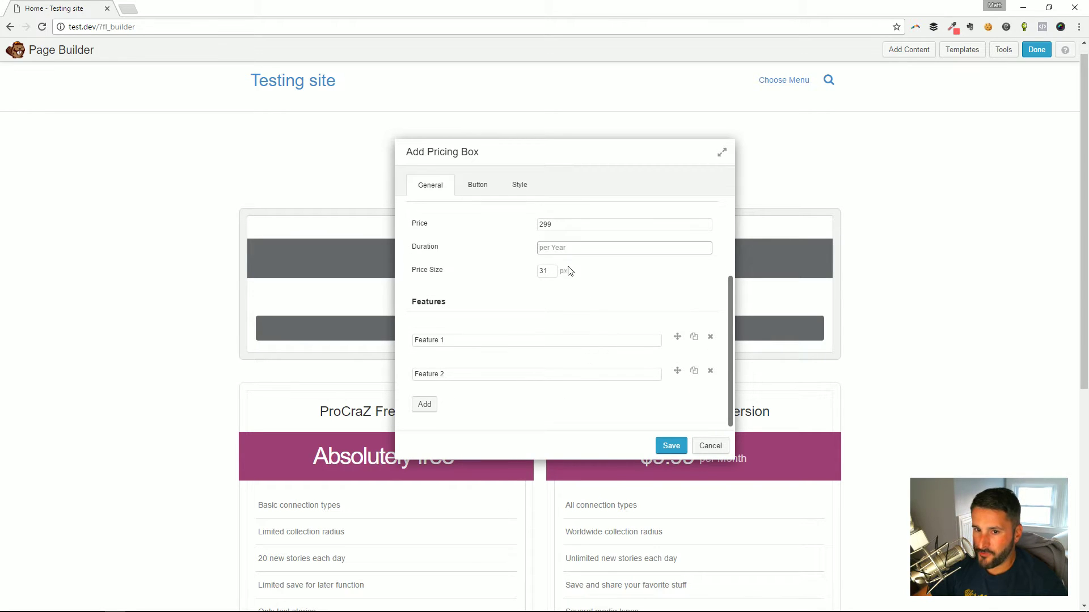
pyautogui.scroll(1, 587, 279)
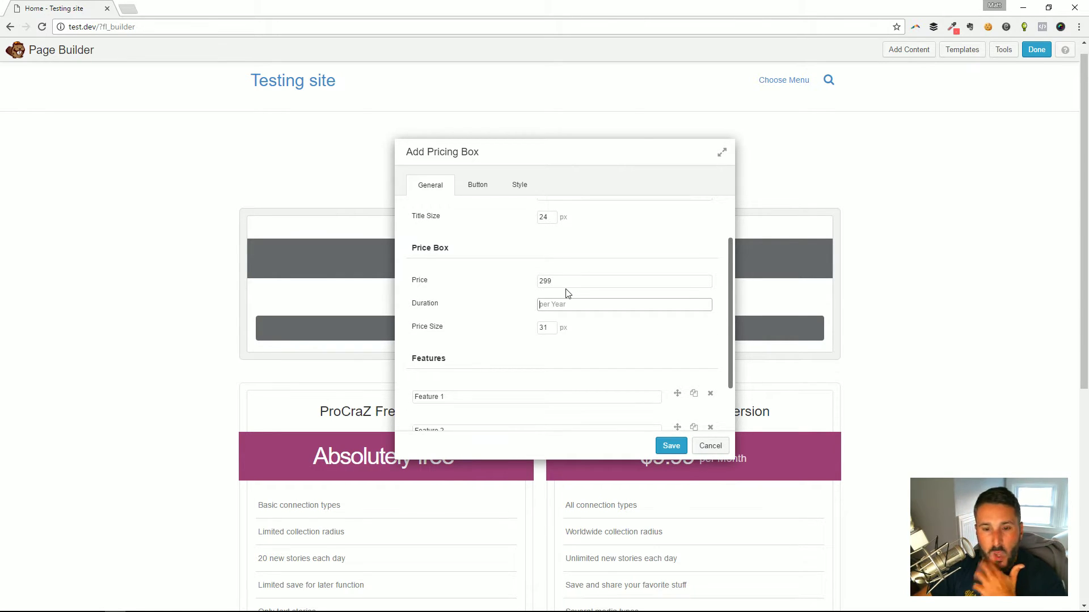
pyautogui.scroll(1, 597, 300)
pyautogui.scroll(-2, 594, 301)
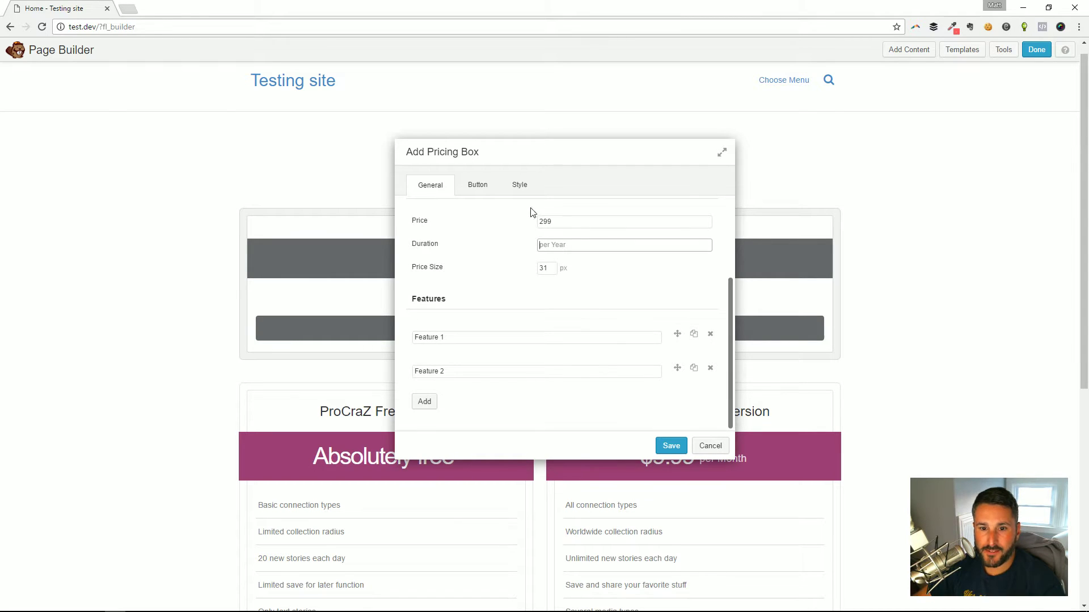
# Review the pricing box's button options, from text and link to structure, and recheck its general settings
pyautogui.click(517, 186)
pyautogui.click(484, 187)
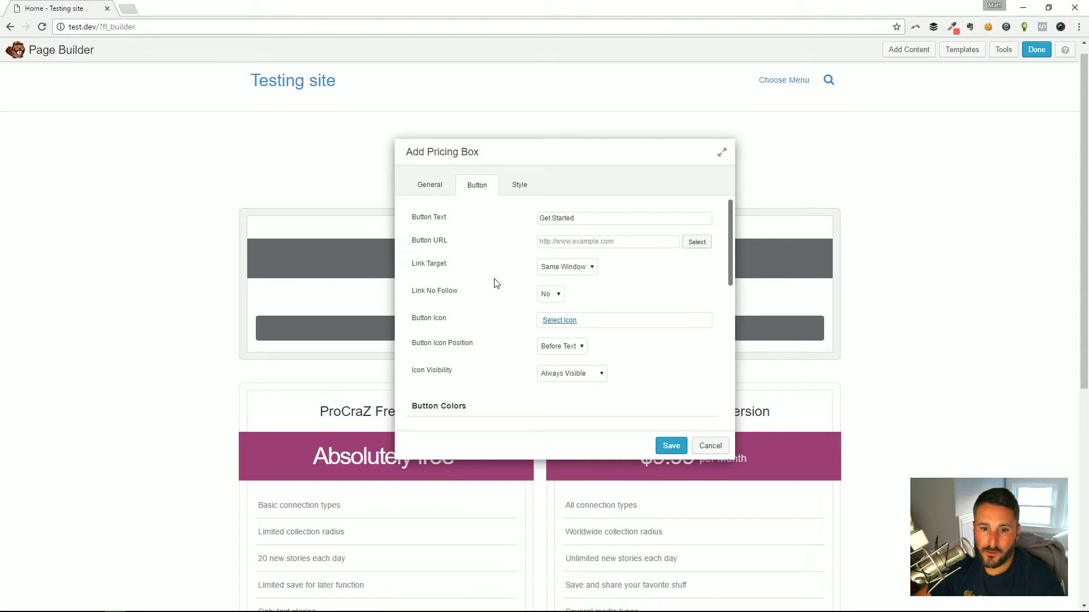
pyautogui.scroll(-6, 496, 284)
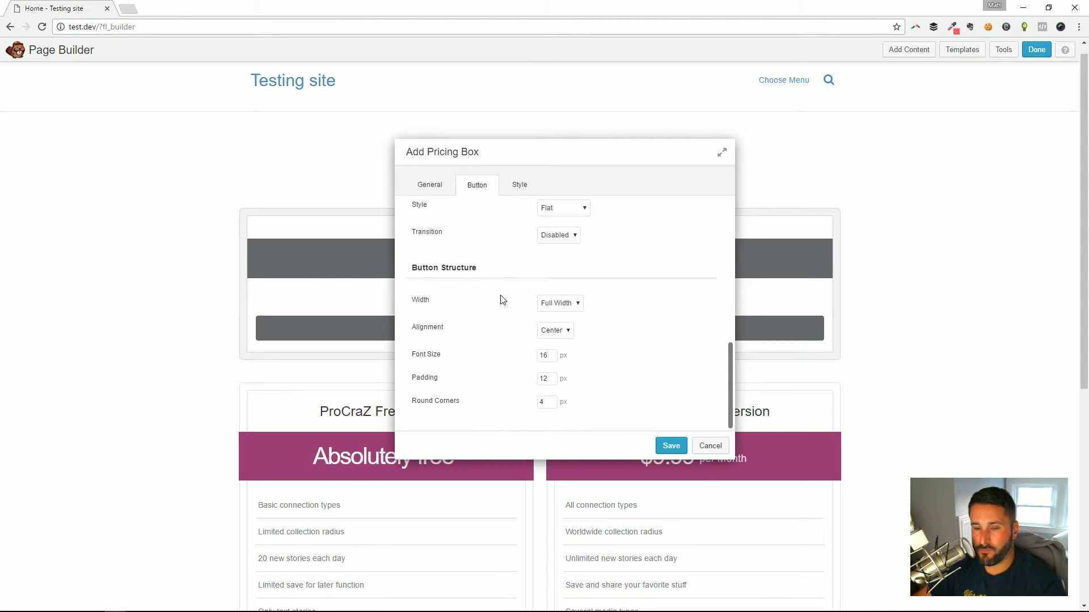
pyautogui.scroll(8, 501, 299)
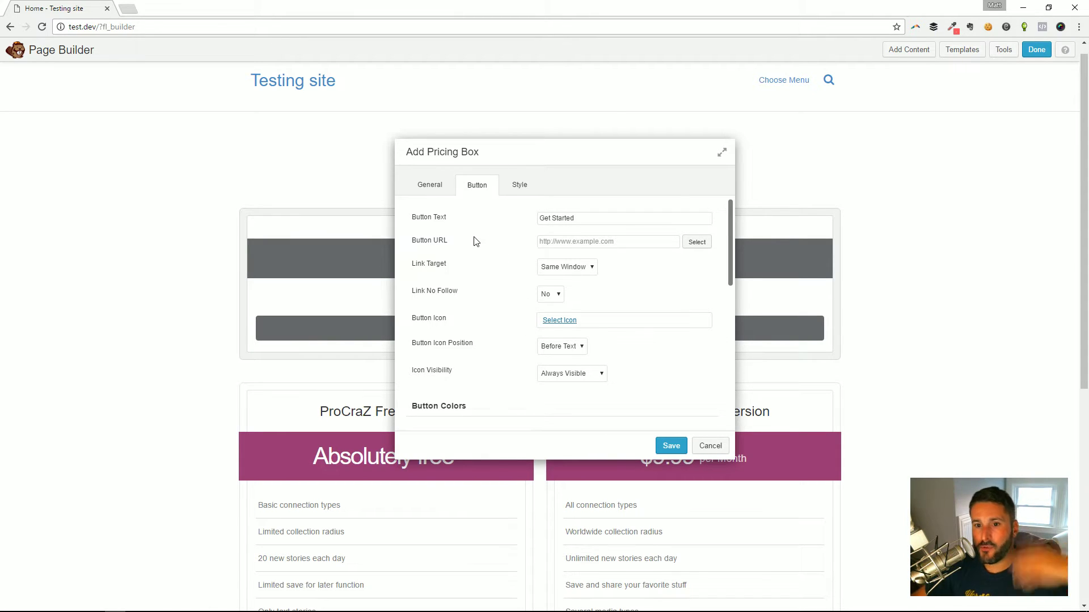
pyautogui.click(427, 185)
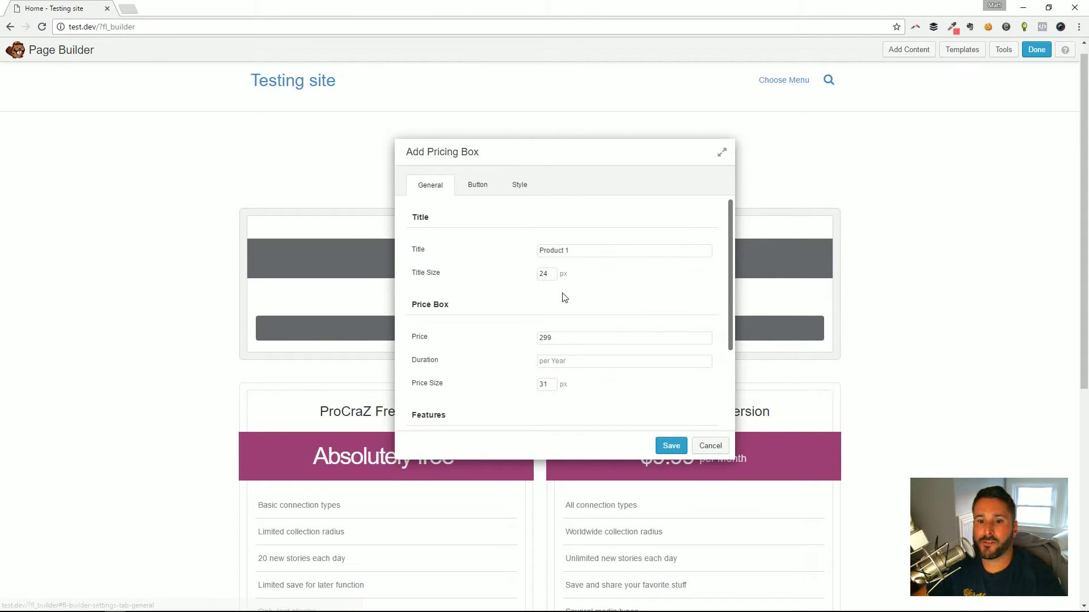
pyautogui.scroll(-2, 567, 299)
pyautogui.scroll(2, 563, 304)
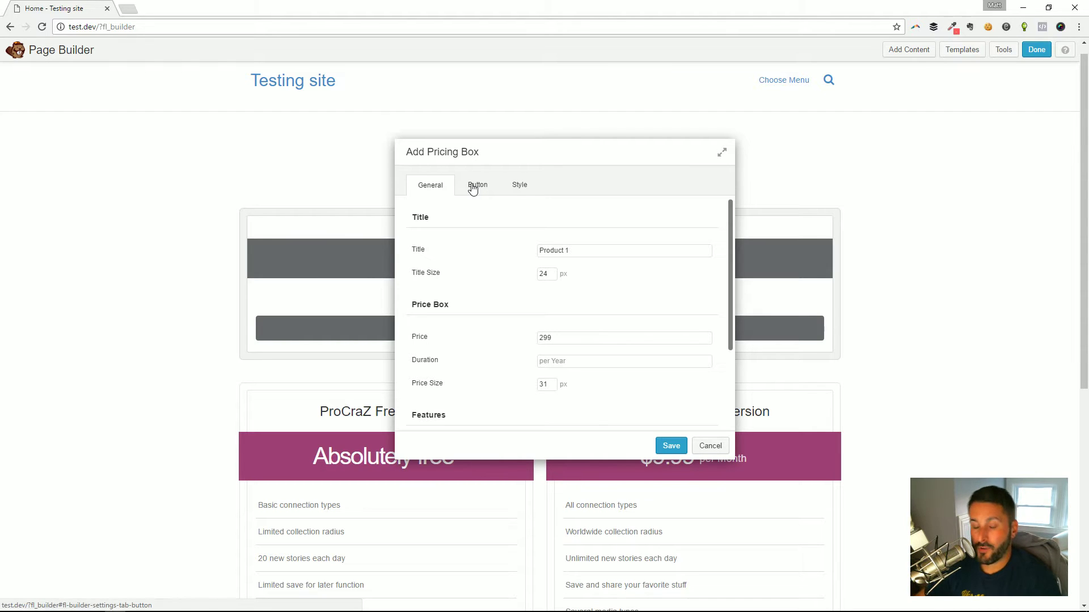
# Save the Product 1 pricing box and the Pricing Table module settings
pyautogui.moveTo(600, 147); pyautogui.dragTo(565, 138)
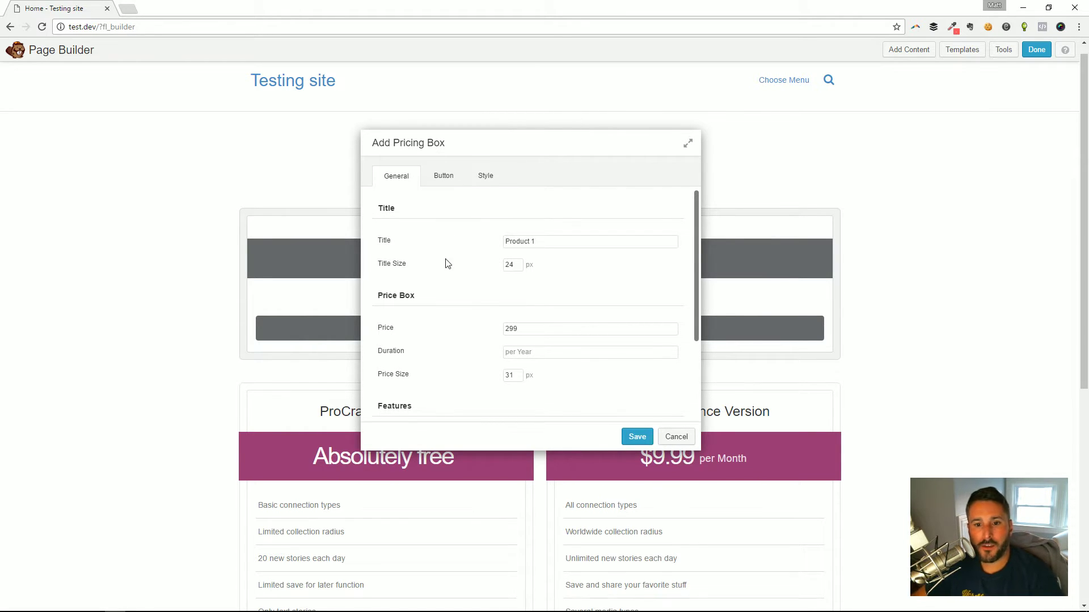
pyautogui.scroll(-2, 484, 275)
pyautogui.scroll(1, 510, 274)
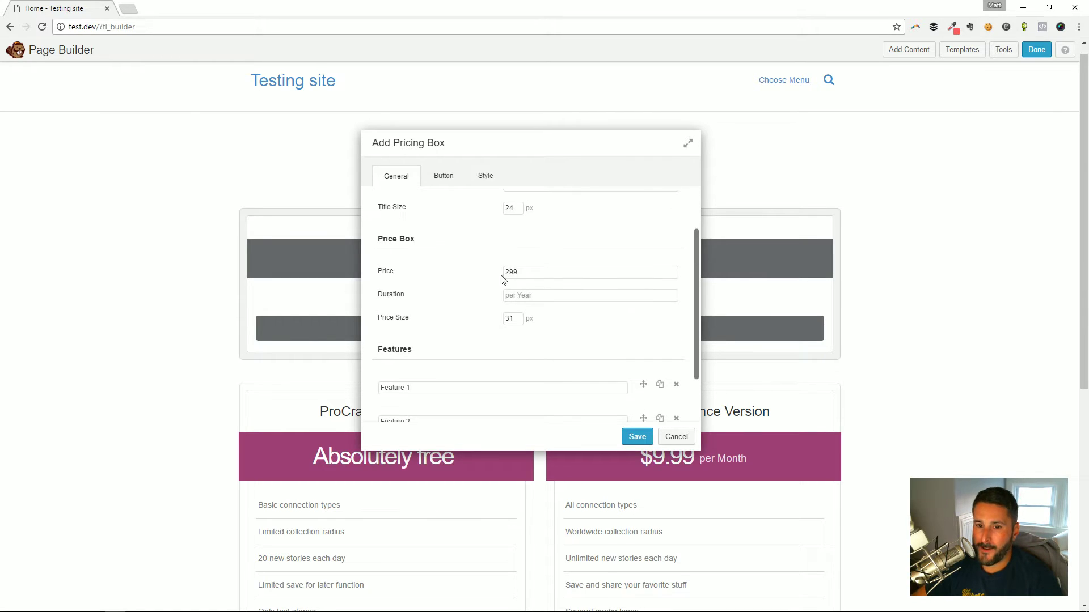
pyautogui.scroll(-1, 503, 280)
pyautogui.click(638, 438)
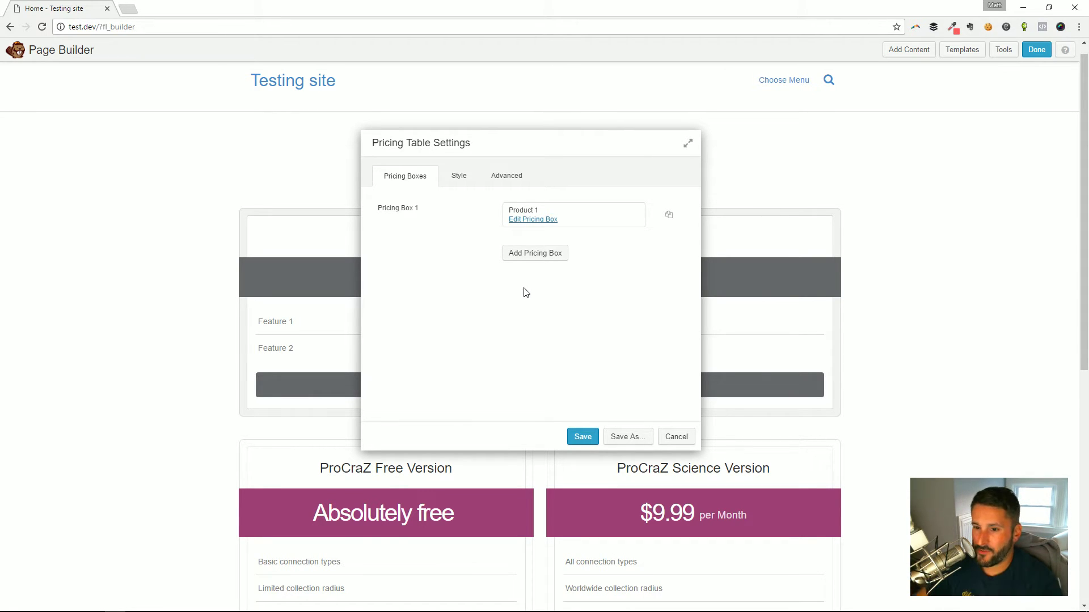
pyautogui.click(583, 437)
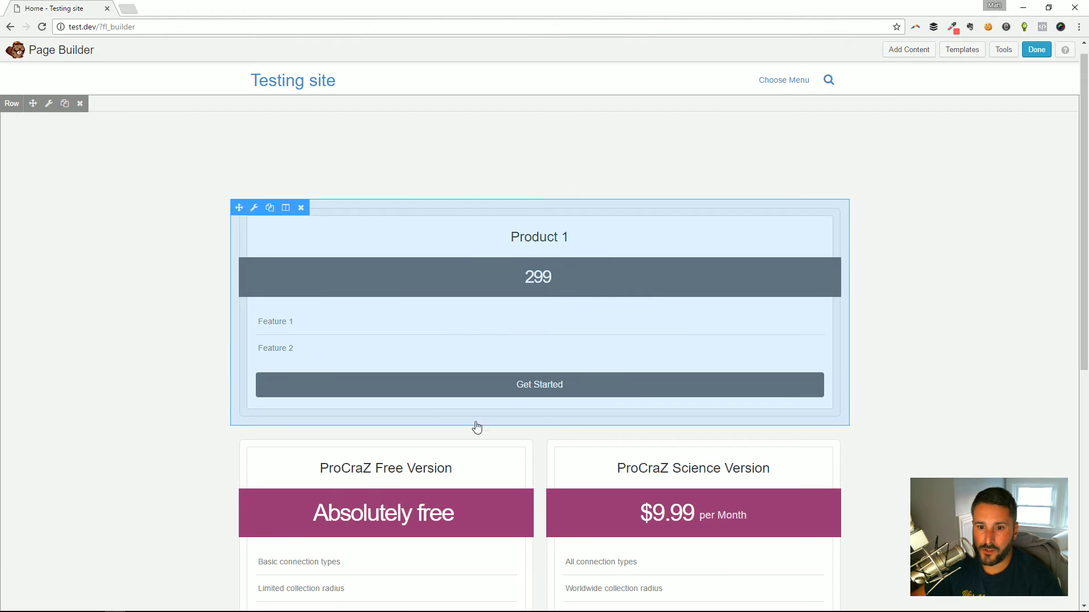
# Compare the Product 1 table with the ProCraZ pricing table, and browse the Landing Pages layout templates without applying one
pyautogui.scroll(-2, 834, 233)
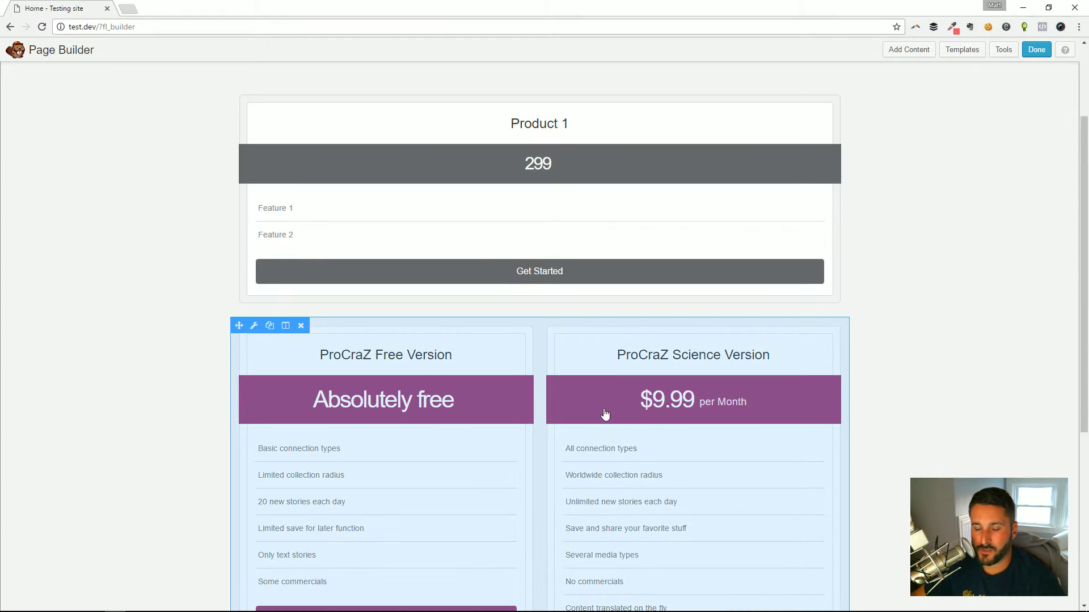
pyautogui.scroll(-1, 653, 426)
pyautogui.scroll(-1, 654, 425)
pyautogui.scroll(2, 637, 414)
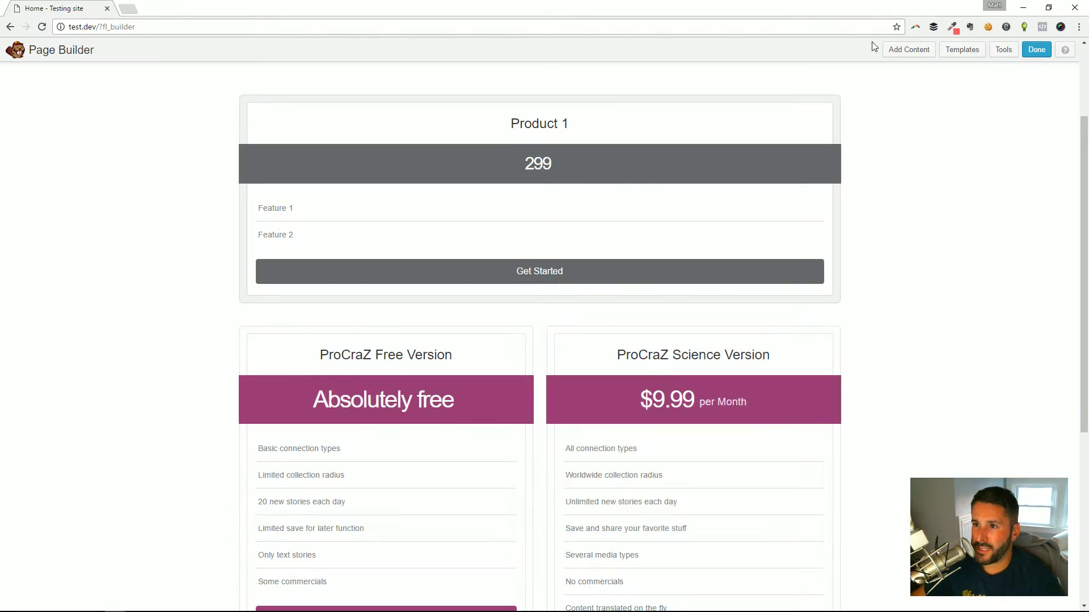
pyautogui.click(962, 50)
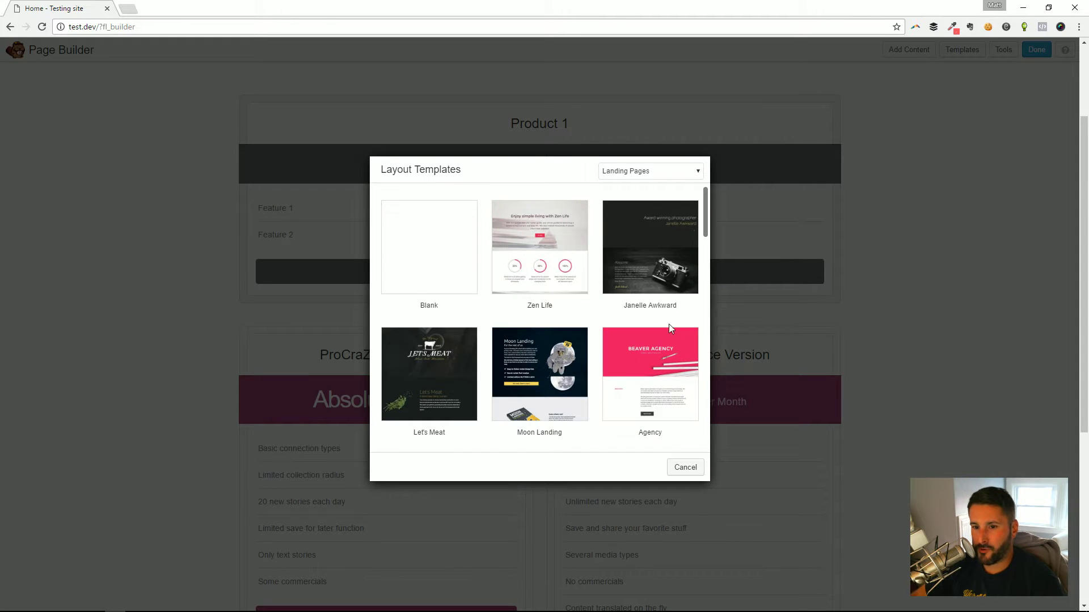
pyautogui.scroll(-2, 669, 324)
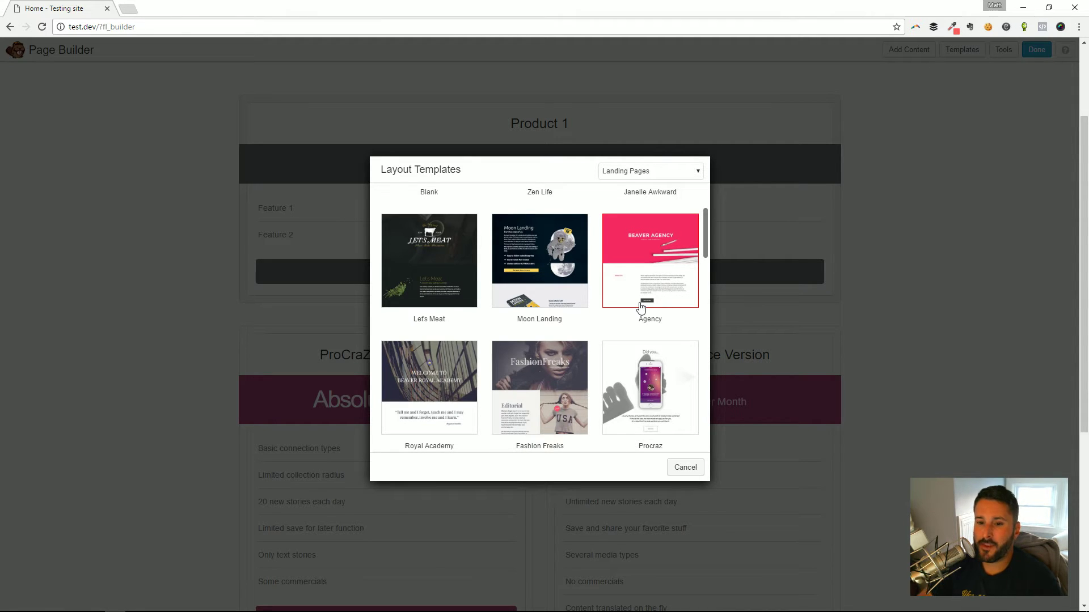
pyautogui.click(682, 468)
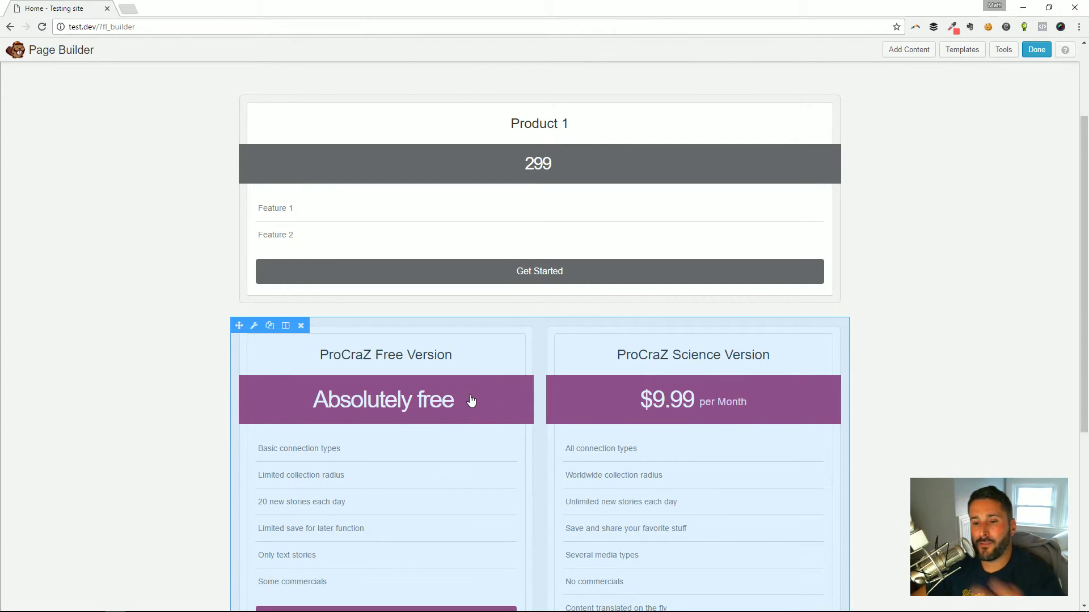
pyautogui.scroll(2, 515, 399)
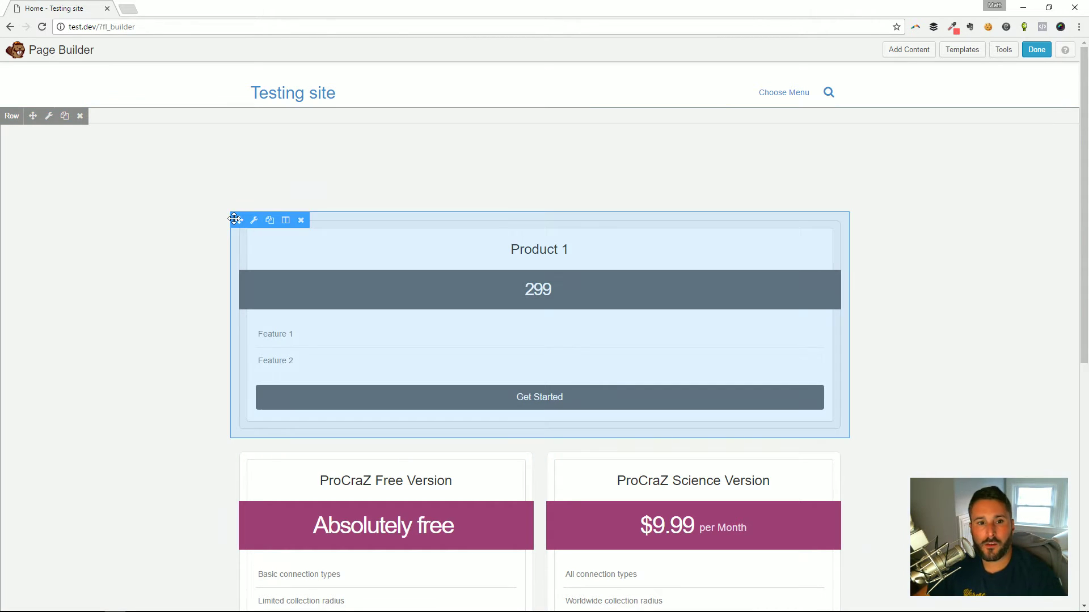
pyautogui.moveTo(239, 220)
pyautogui.mouseDown()
pyautogui.moveTo(274, 212)
pyautogui.moveTo(238, 219)
pyautogui.mouseUp()
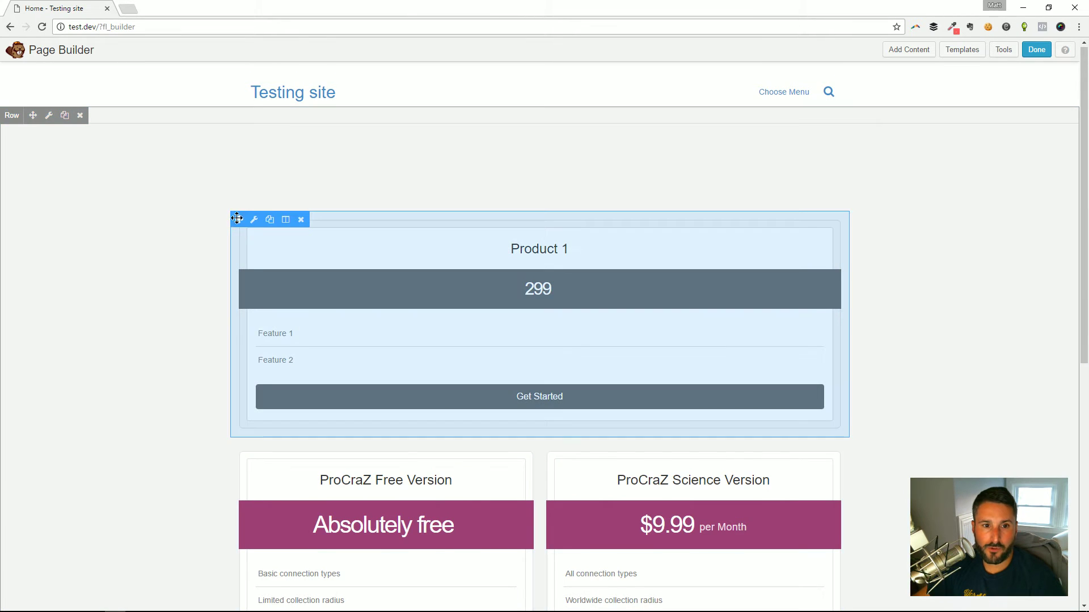
pyautogui.moveTo(236, 225)
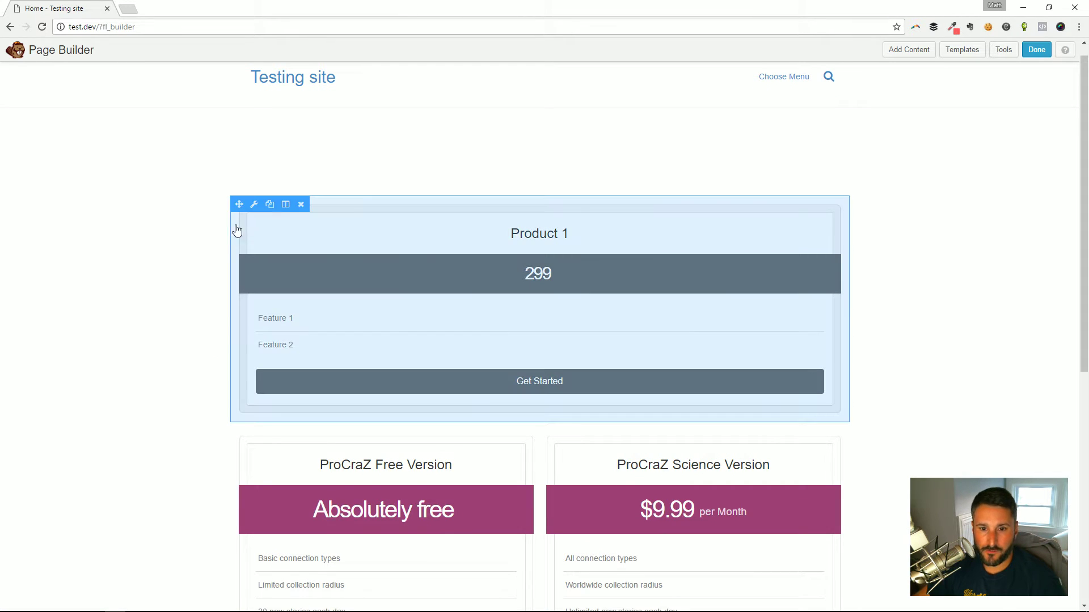
# Delete the Product 1 pricing table and the ProCraZ pricing table from the page
pyautogui.click(300, 204)
pyautogui.click(589, 107)
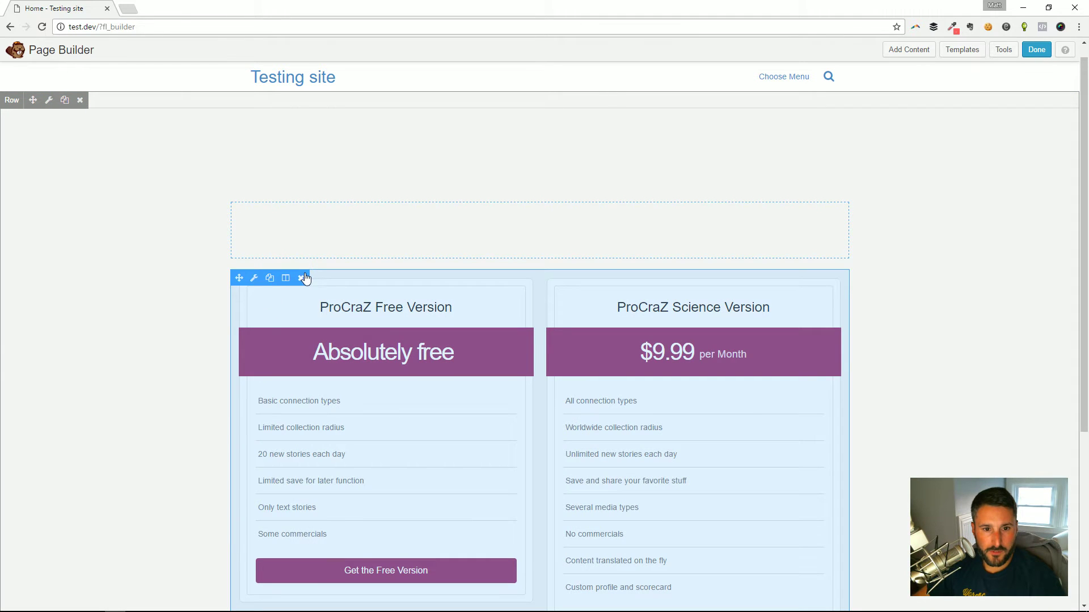
pyautogui.click(302, 277)
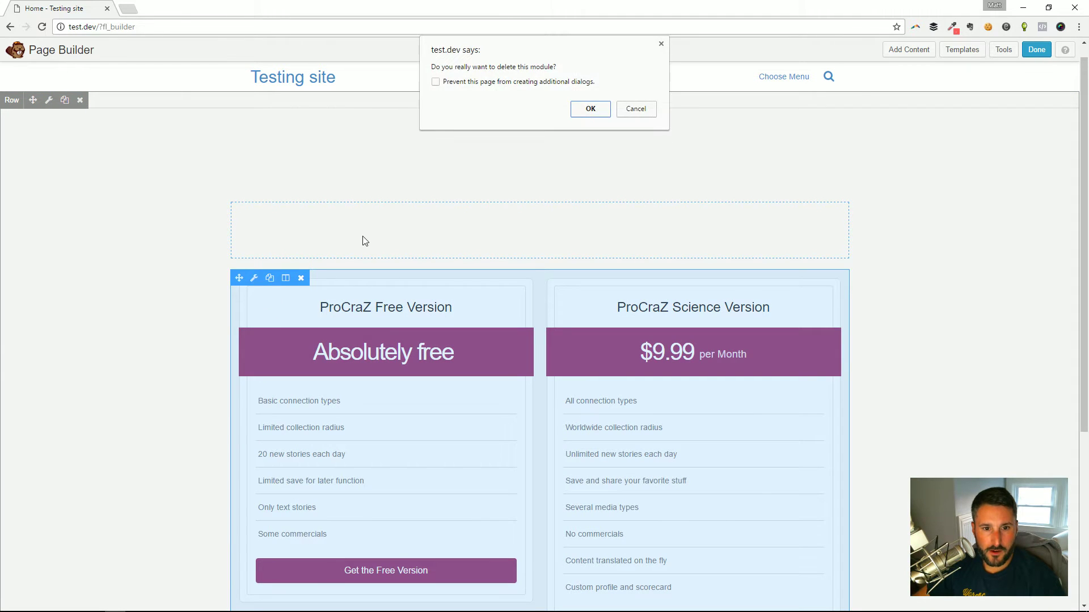
pyautogui.click(589, 108)
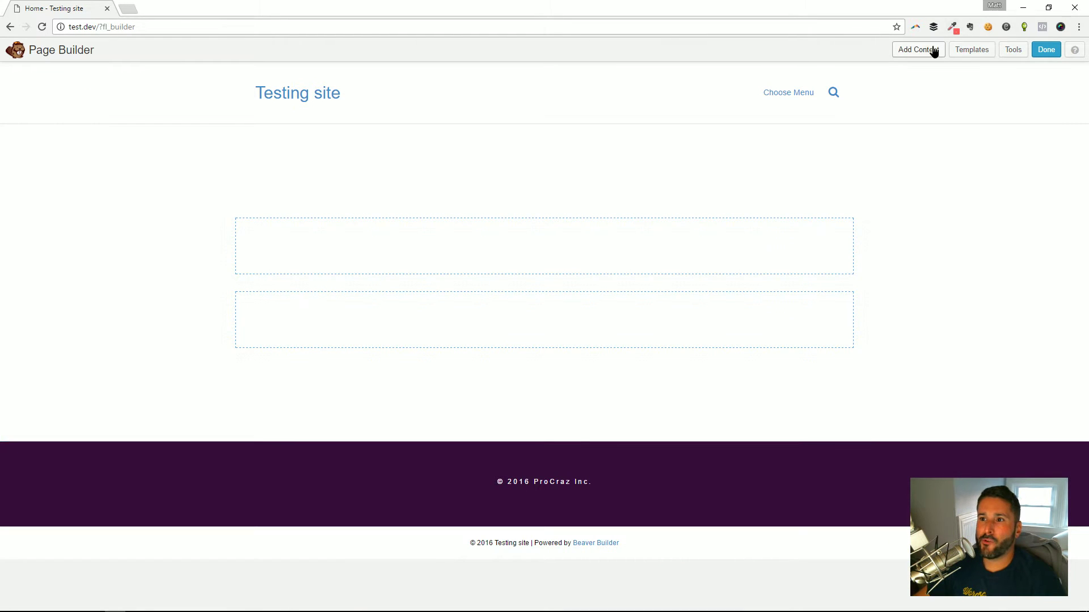
# Place an Icon Group module between the two empty columns and look through its style and advanced settings
pyautogui.click(931, 50)
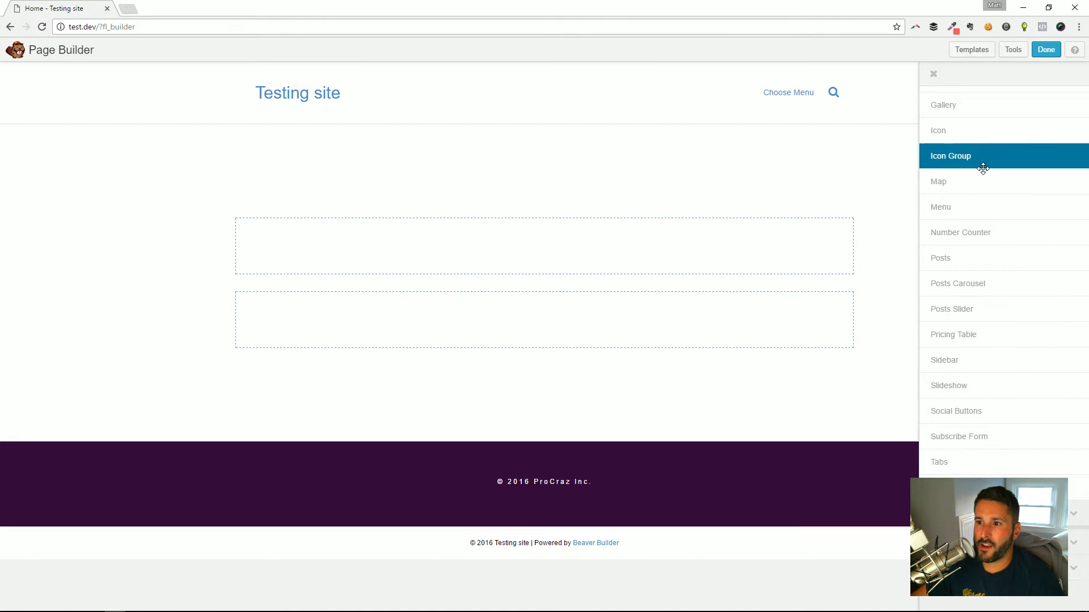
pyautogui.moveTo(978, 157); pyautogui.dragTo(527, 287)
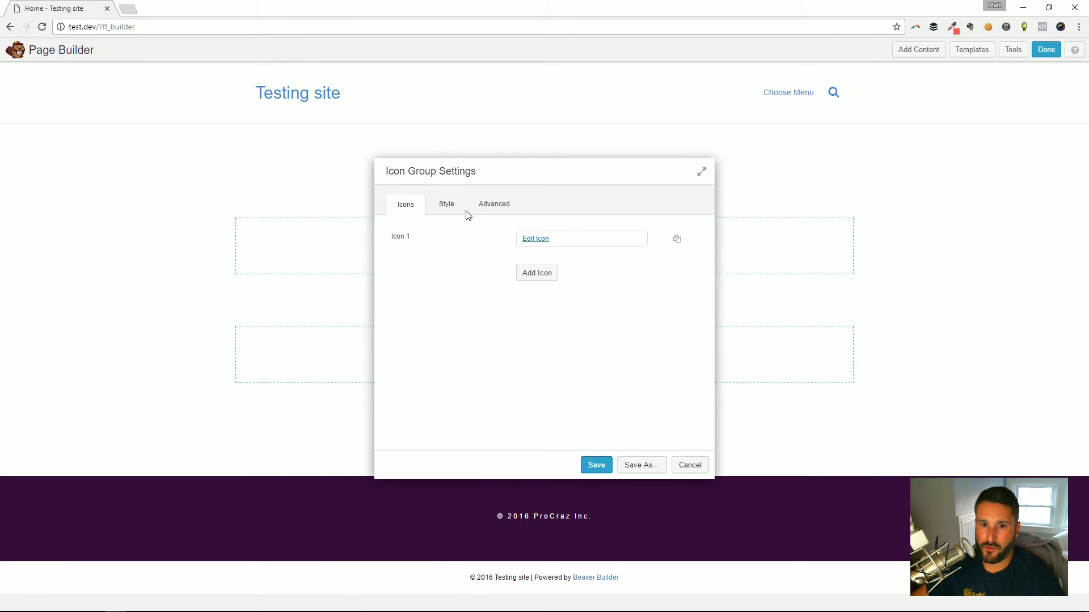
pyautogui.click(446, 205)
pyautogui.click(497, 205)
pyautogui.click(410, 205)
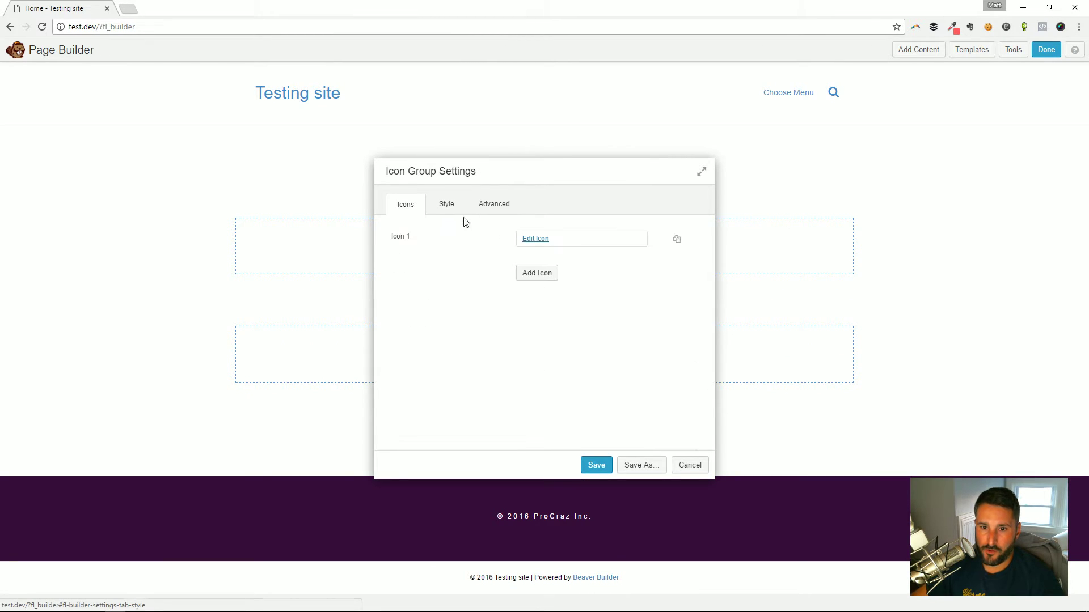
# Assign the anchor icon to Icon 1 of the icon group and save the icon
pyautogui.click(537, 240)
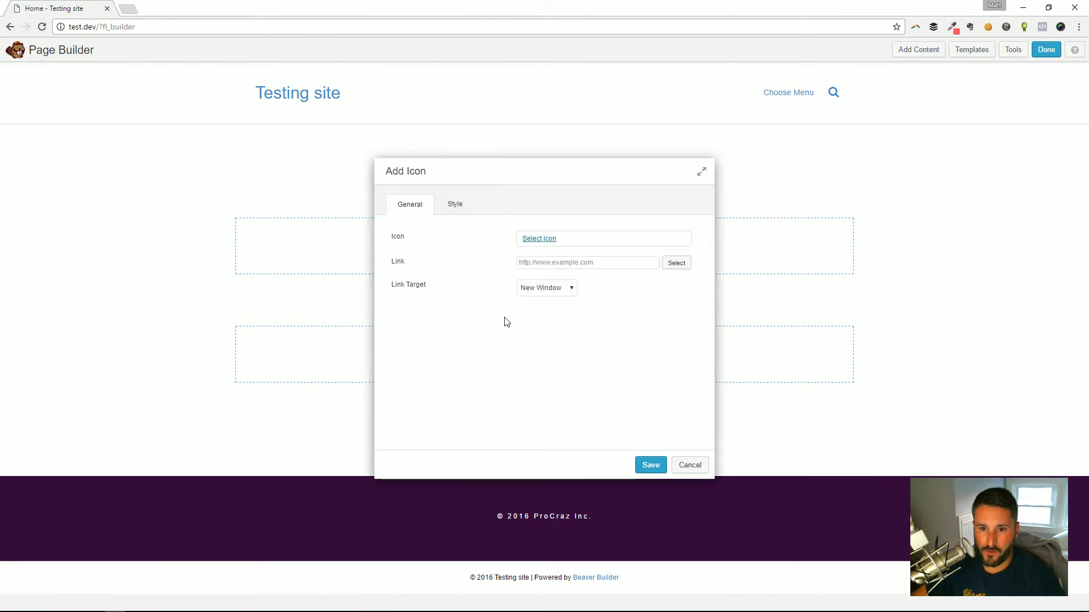
pyautogui.click(537, 240)
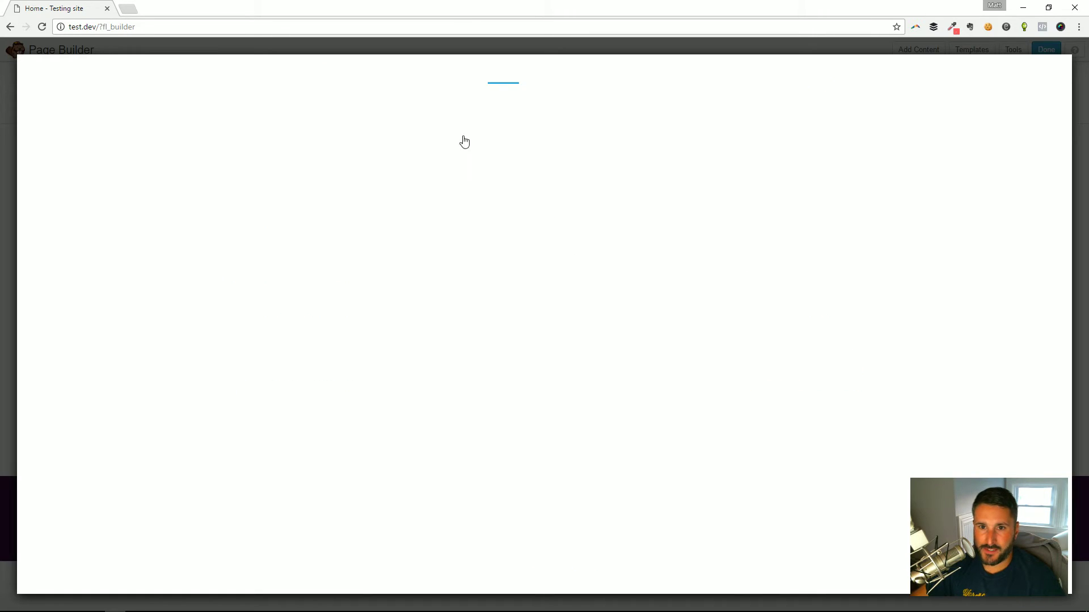
pyautogui.click(542, 142)
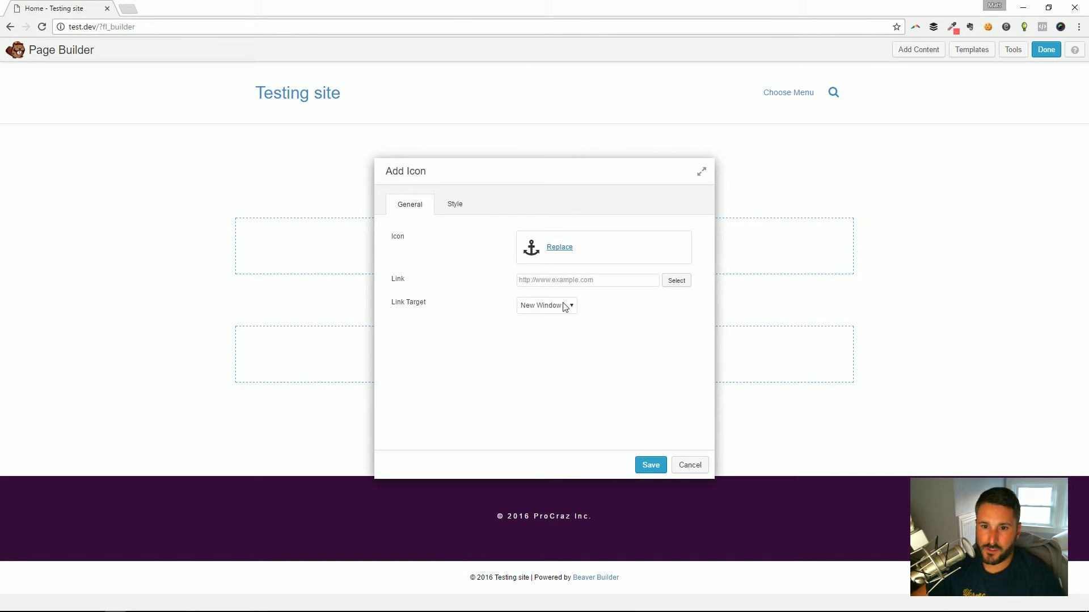
pyautogui.click(650, 465)
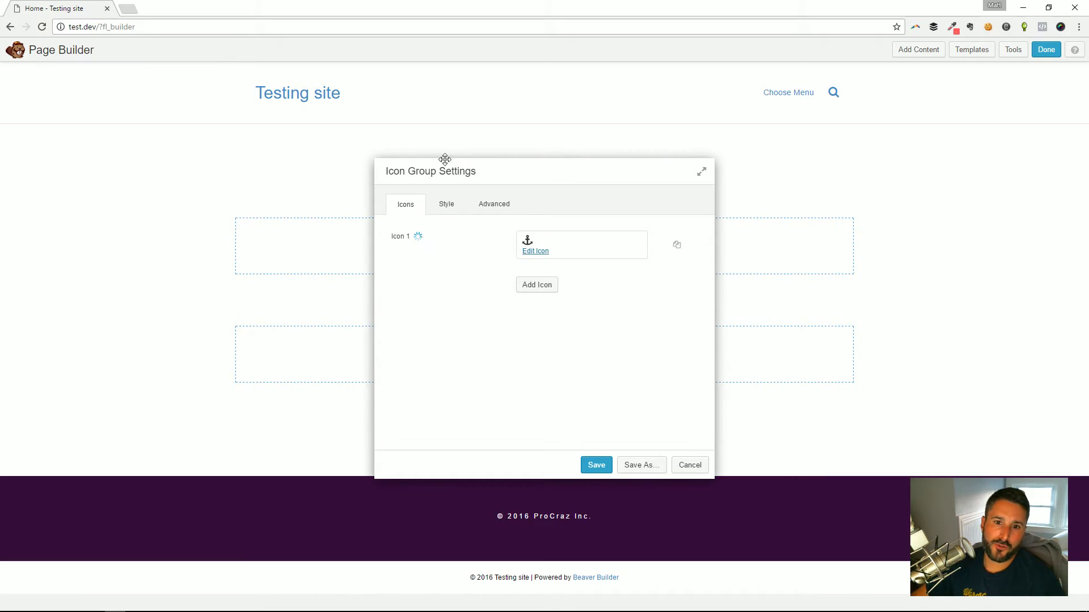
# Add a second icon entry, look over the group's style and advanced settings, and discard the Icon Group module
pyautogui.moveTo(445, 159); pyautogui.dragTo(755, 102)
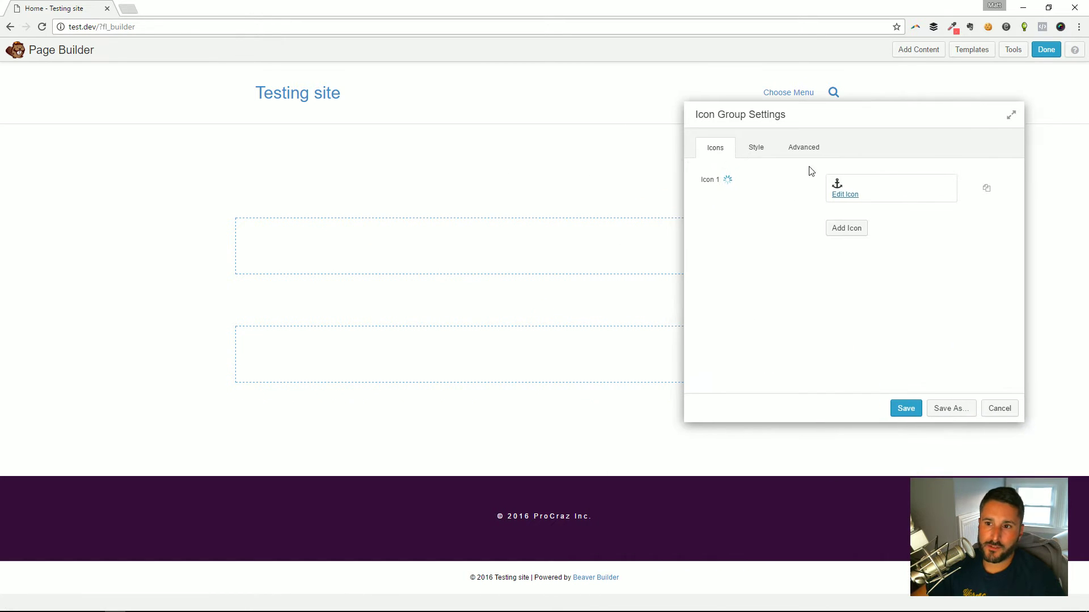
pyautogui.click(847, 231)
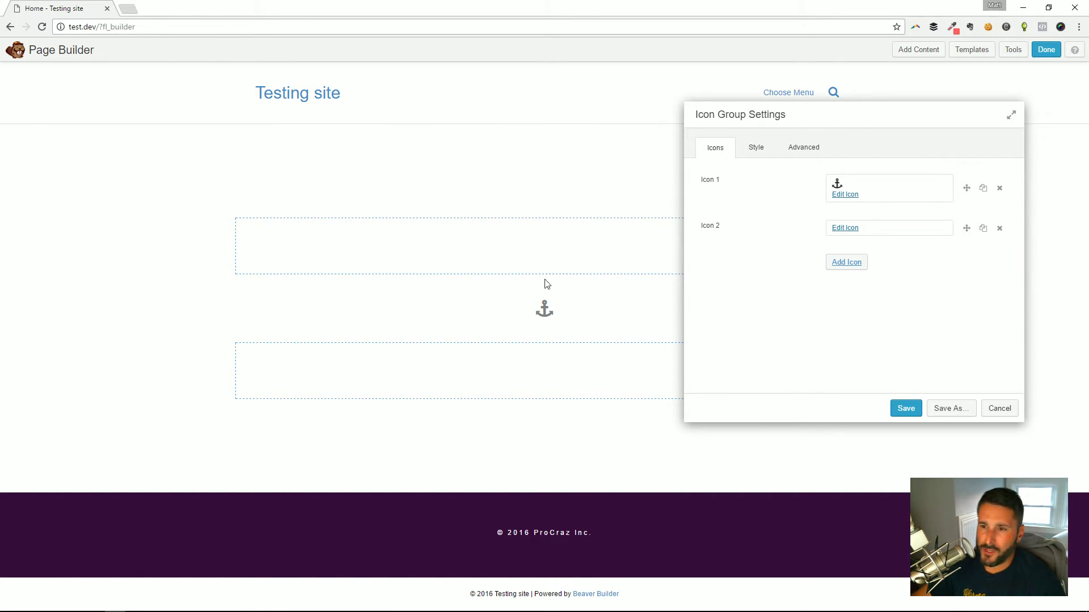
pyautogui.click(752, 147)
pyautogui.click(802, 148)
pyautogui.click(711, 148)
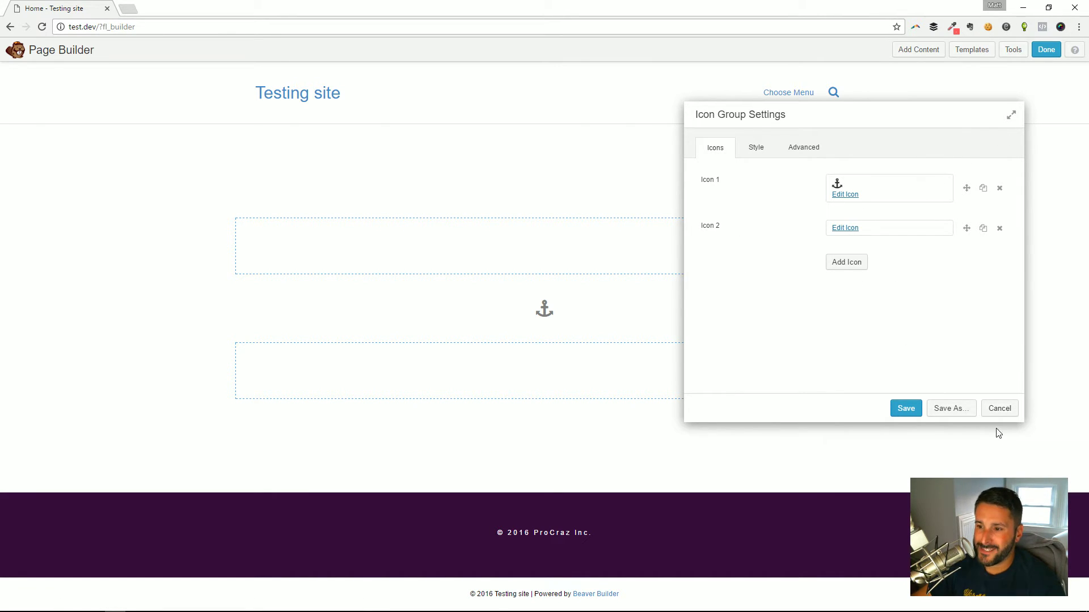
pyautogui.click(998, 410)
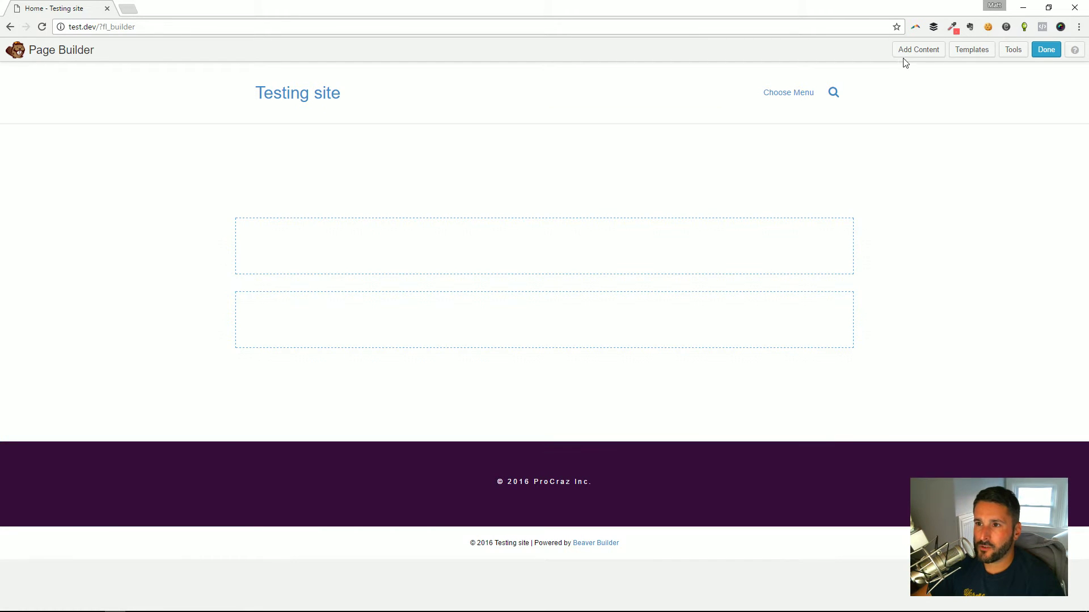
# Insert a 3 Columns layout between the two empty full-width columns, leaving the column settings unchanged
pyautogui.click(930, 49)
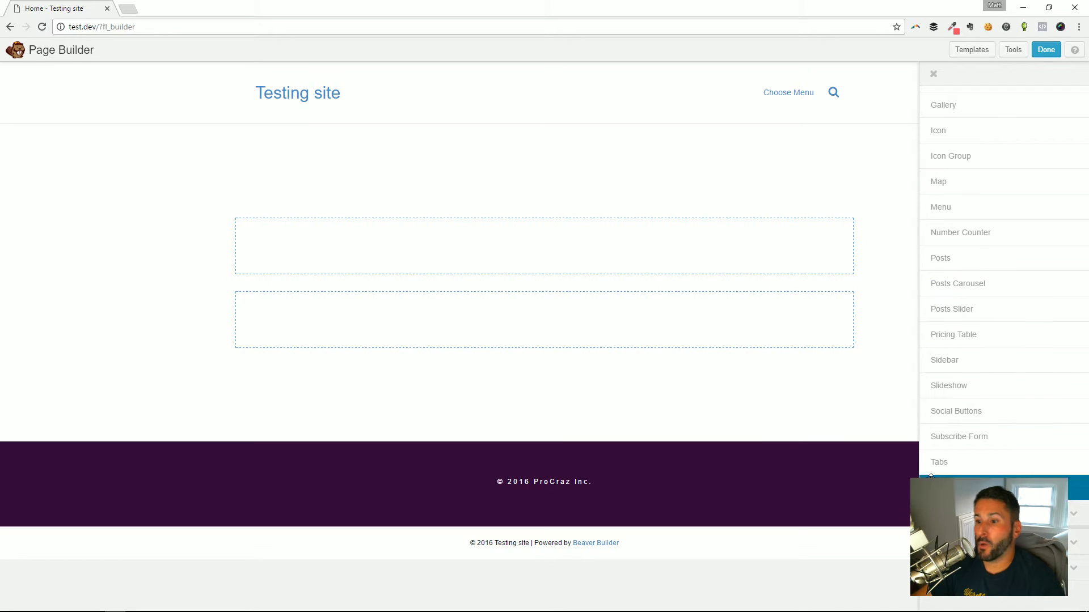
pyautogui.scroll(4, 983, 222)
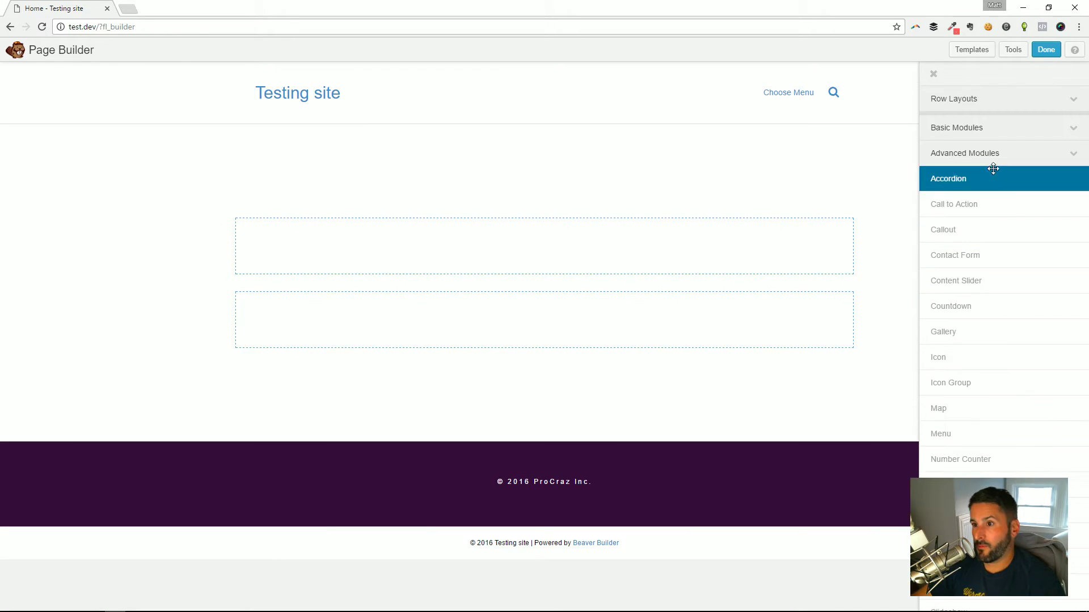
pyautogui.click(983, 129)
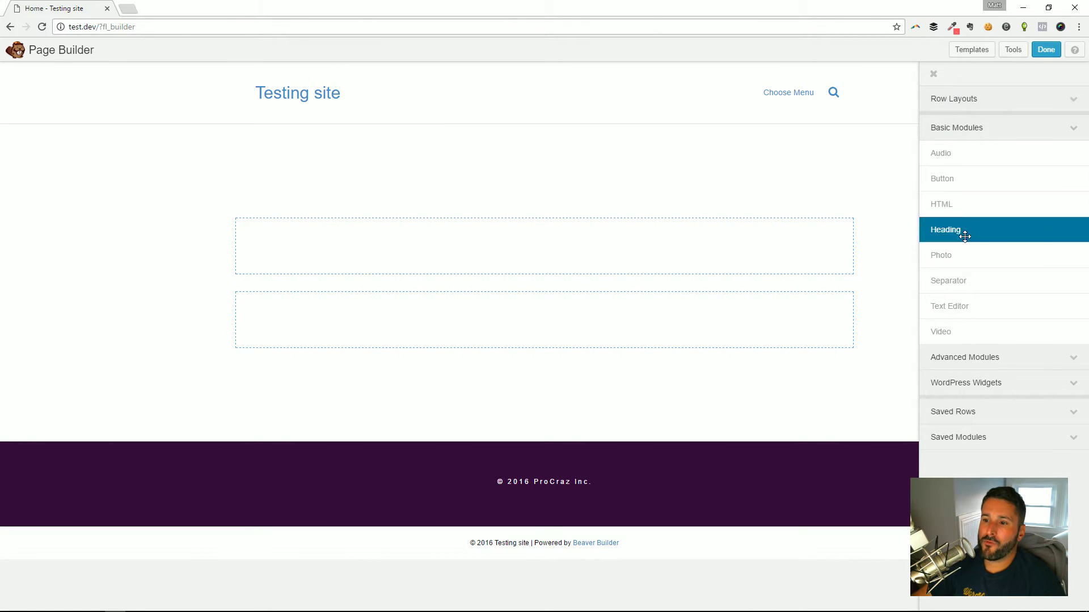
pyautogui.click(973, 100)
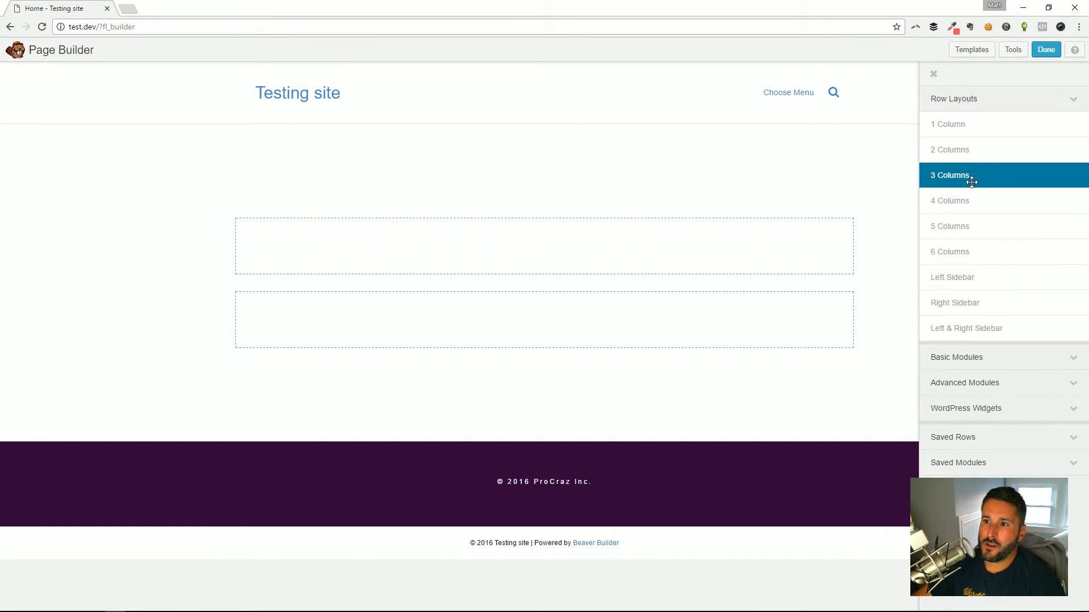
pyautogui.moveTo(968, 177); pyautogui.dragTo(508, 308)
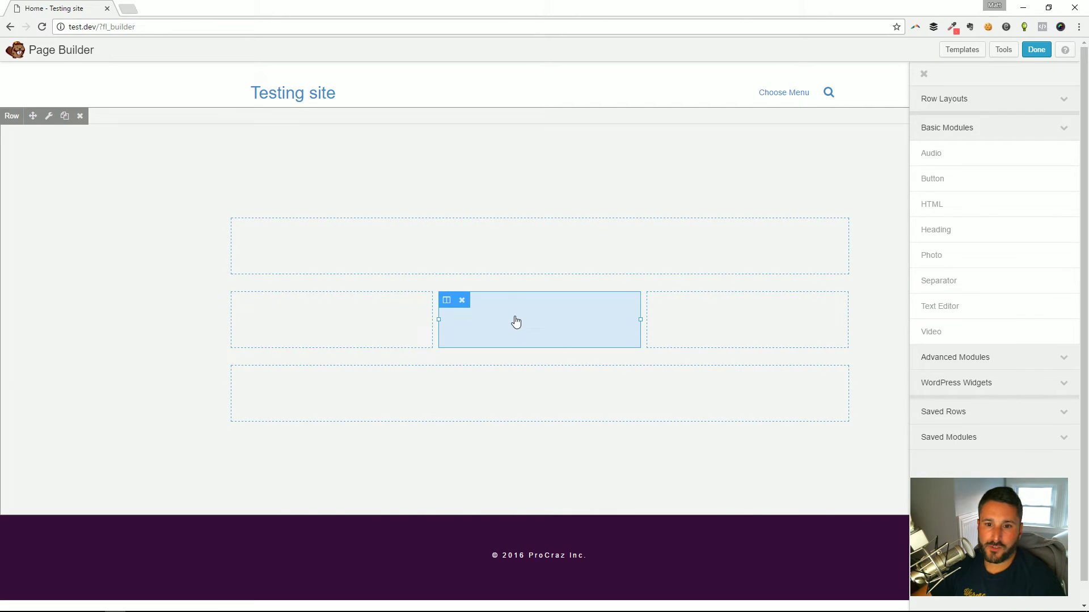
pyautogui.click(345, 316)
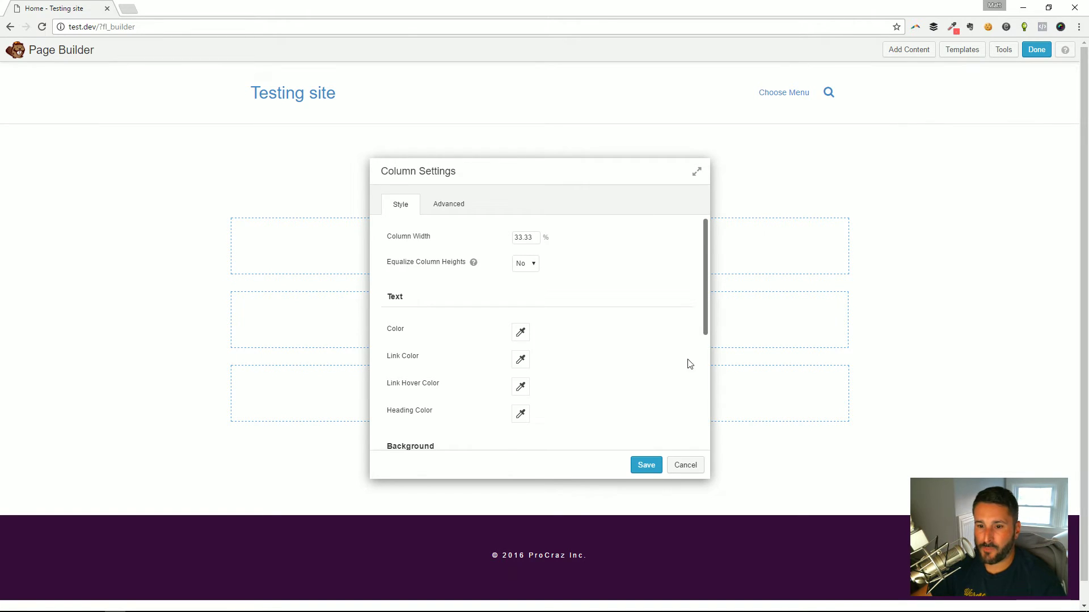
pyautogui.click(689, 466)
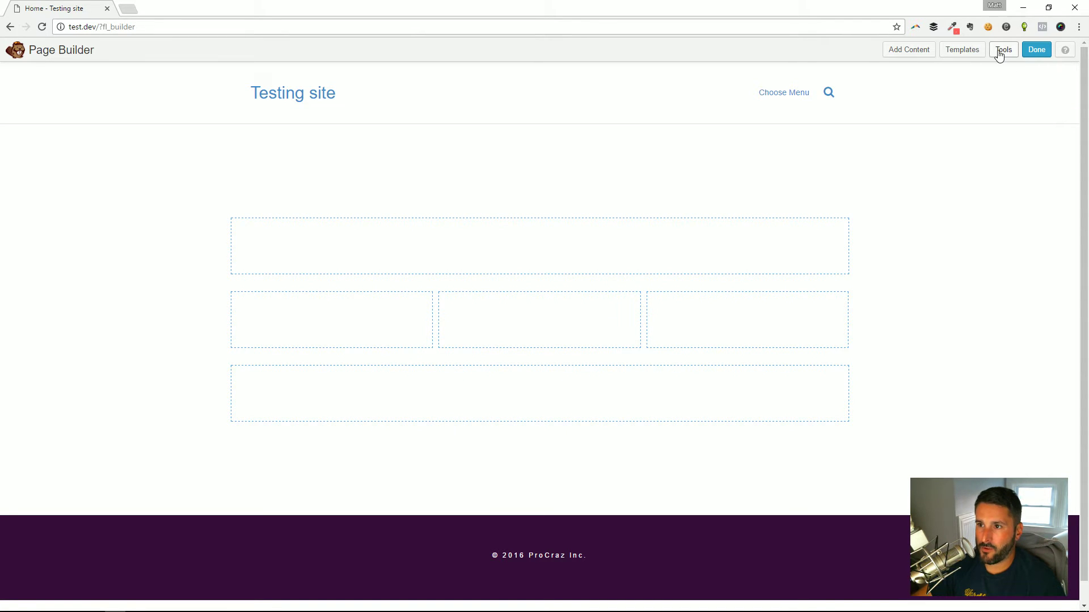
# Add a Text Editor module to the first of the three columns with the centred text "Feature 1"
pyautogui.click(914, 51)
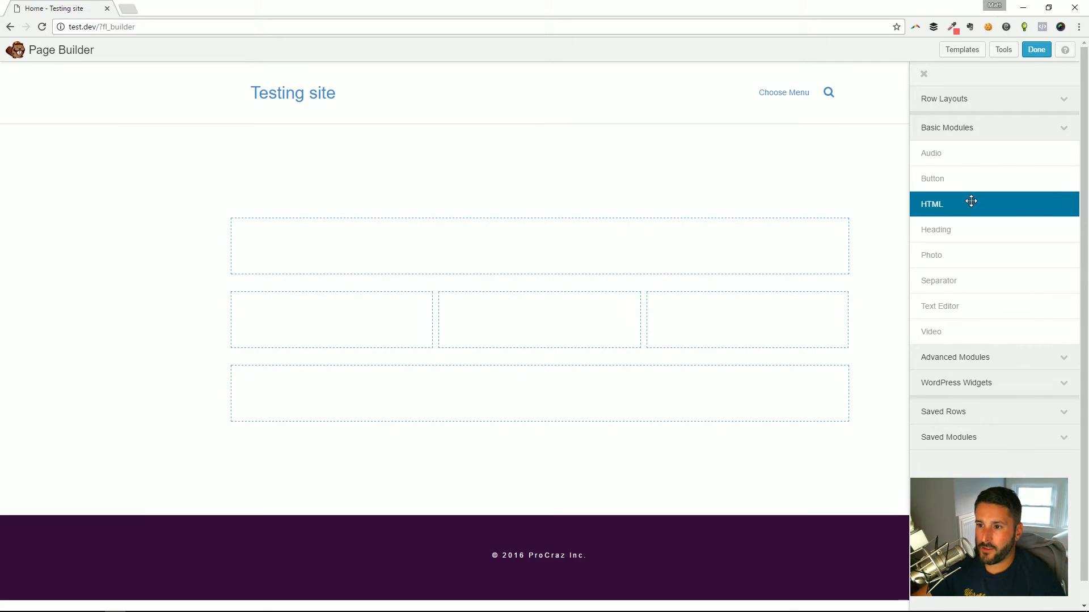
pyautogui.moveTo(942, 306); pyautogui.dragTo(361, 348)
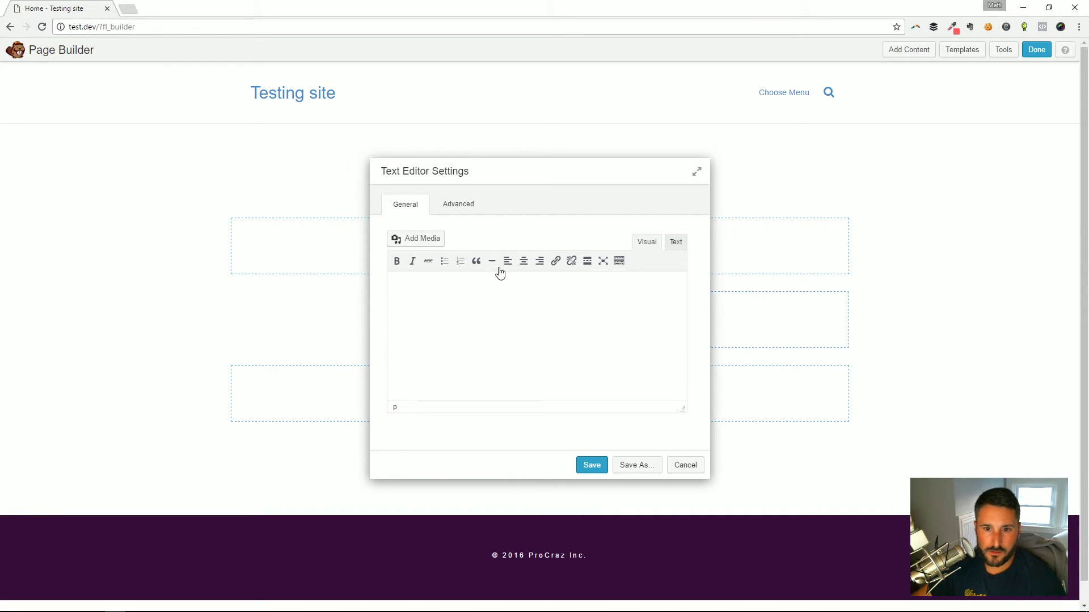
pyautogui.write('Feature ')
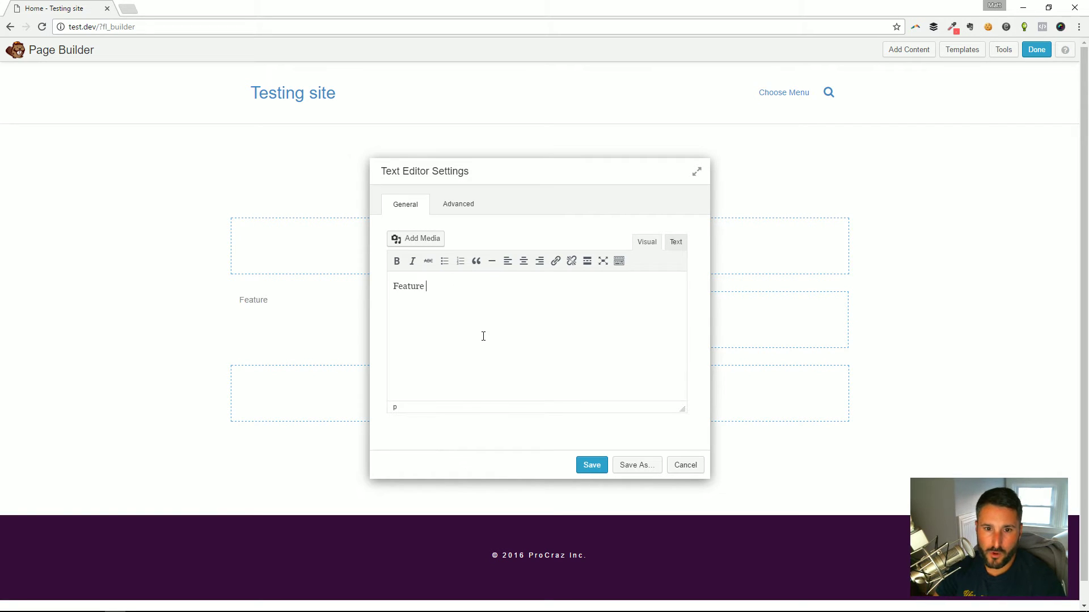
pyautogui.write('1')
pyautogui.hotkey('ctrl', 'a')
pyautogui.click(523, 261)
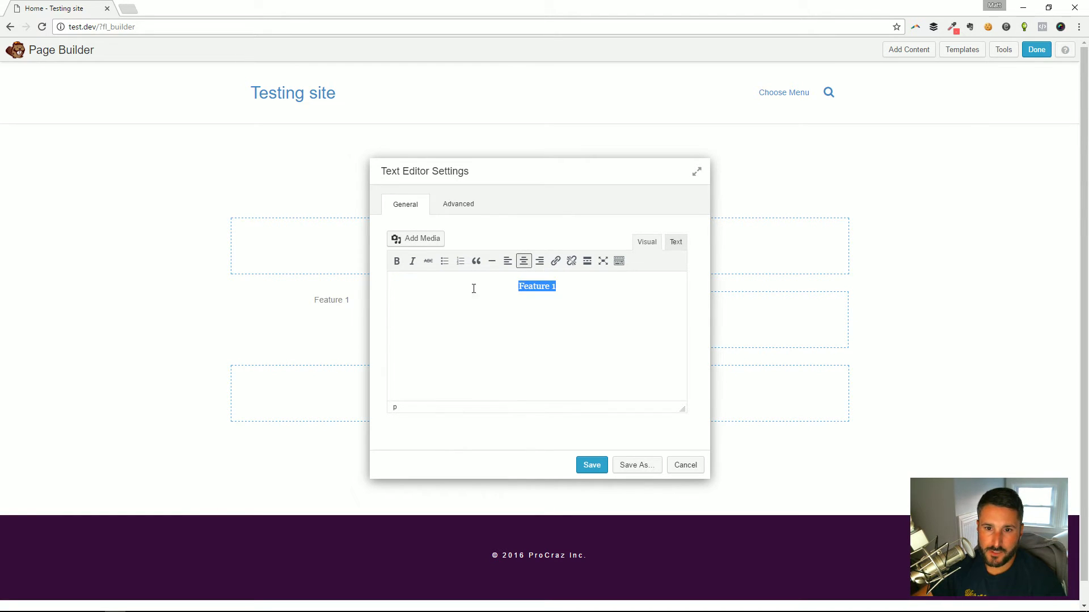
# Set the font size of the "Feature 1" text to 28px
pyautogui.click(619, 261)
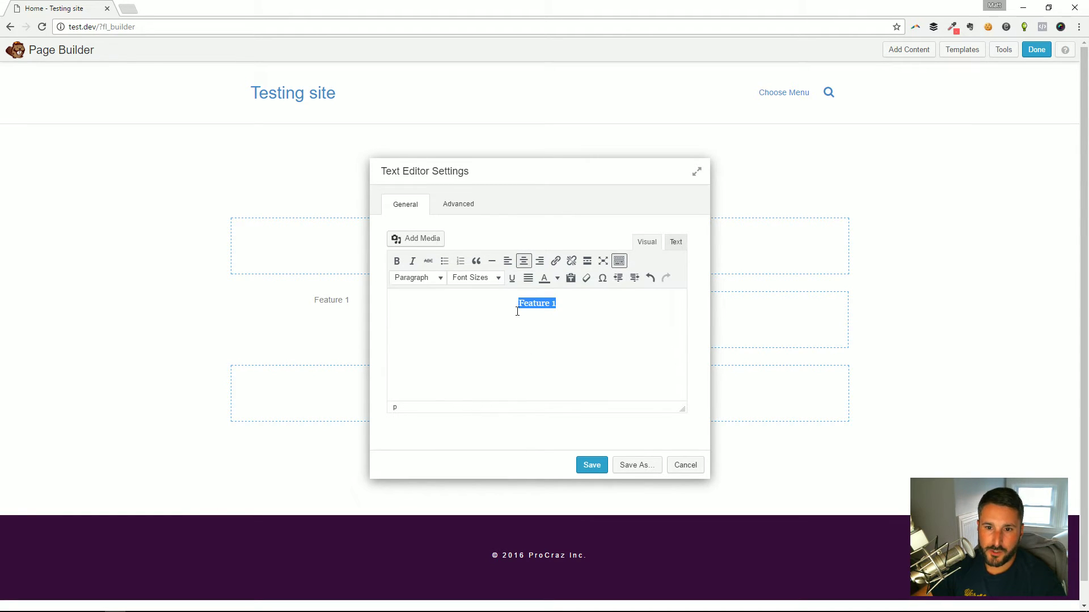
pyautogui.click(494, 282)
pyautogui.scroll(-3, 508, 379)
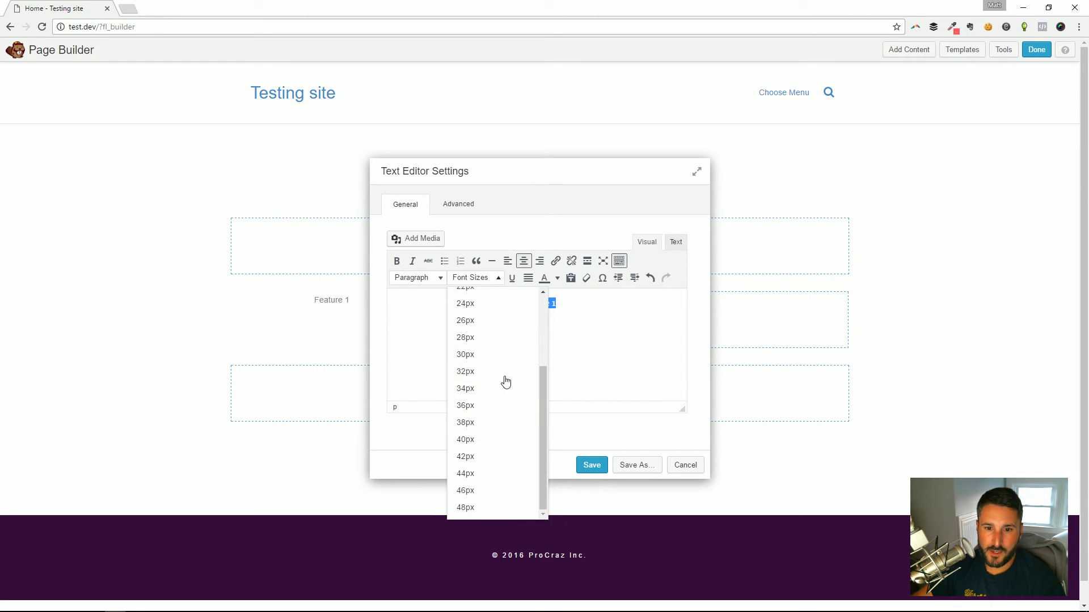
pyautogui.click(494, 340)
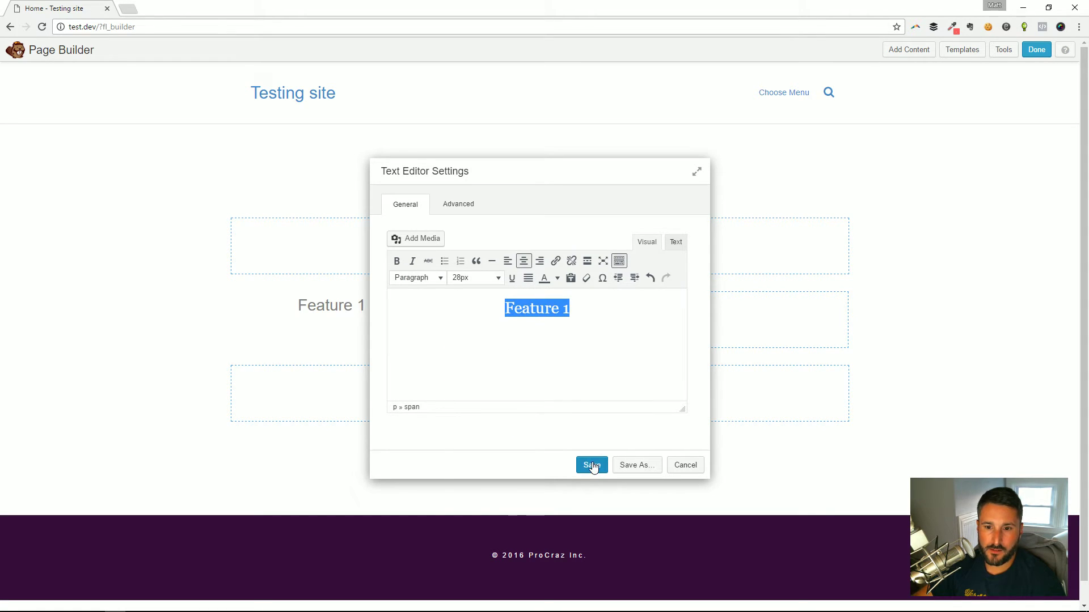
# Add the paragraph "Some text about my feature goes here. This is a great way to showcase your features." below the Feature 1 heading
pyautogui.click(600, 320)
pyautogui.press('Return')
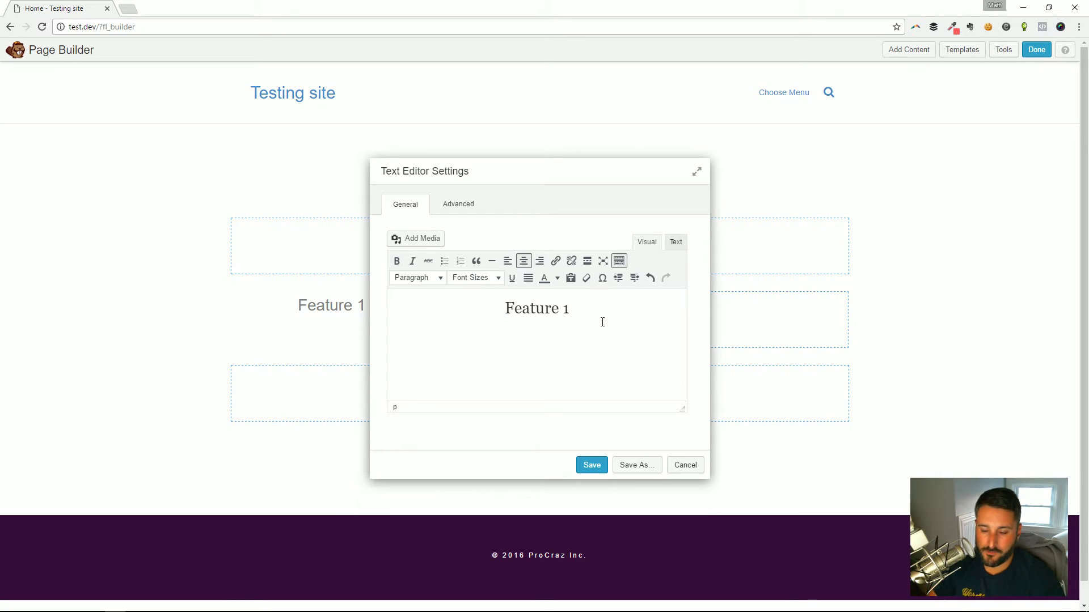
pyautogui.write('Some ')
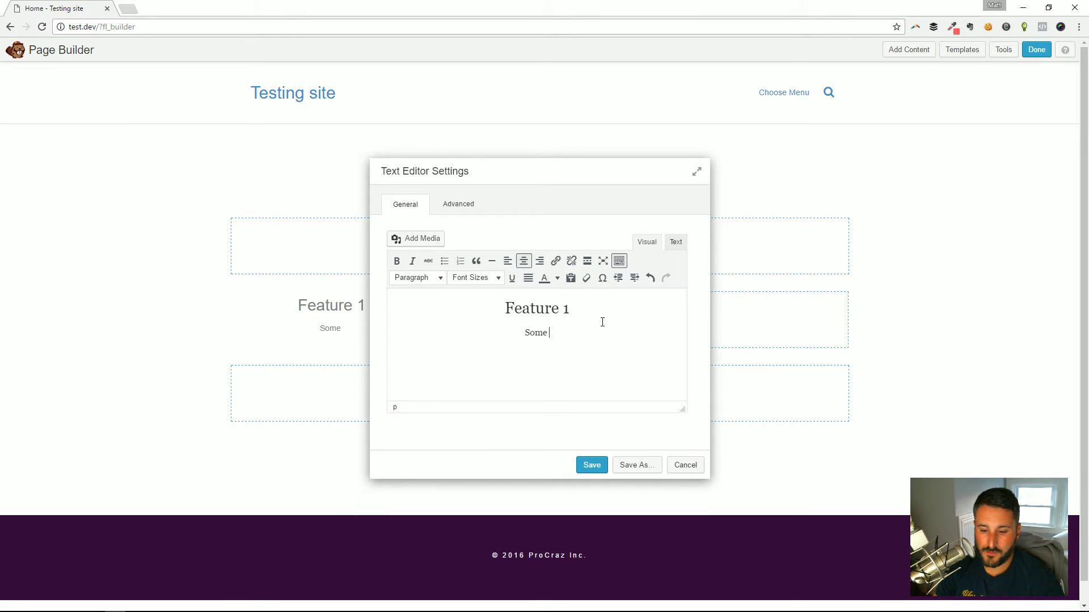
pyautogui.write('text about my featur')
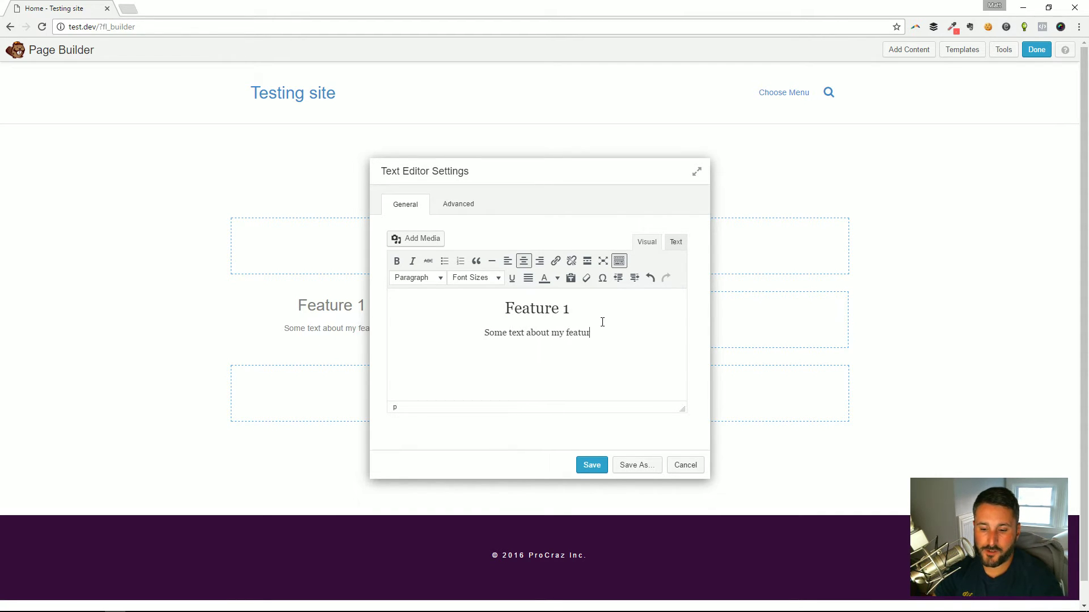
pyautogui.write('e goes here. ')
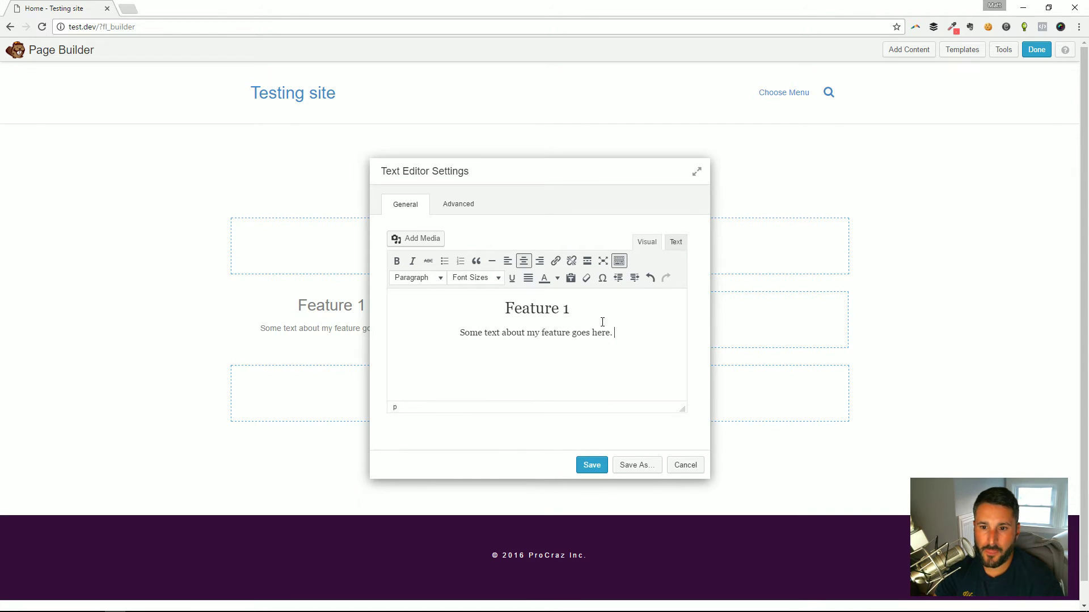
pyautogui.write('This is a grea')
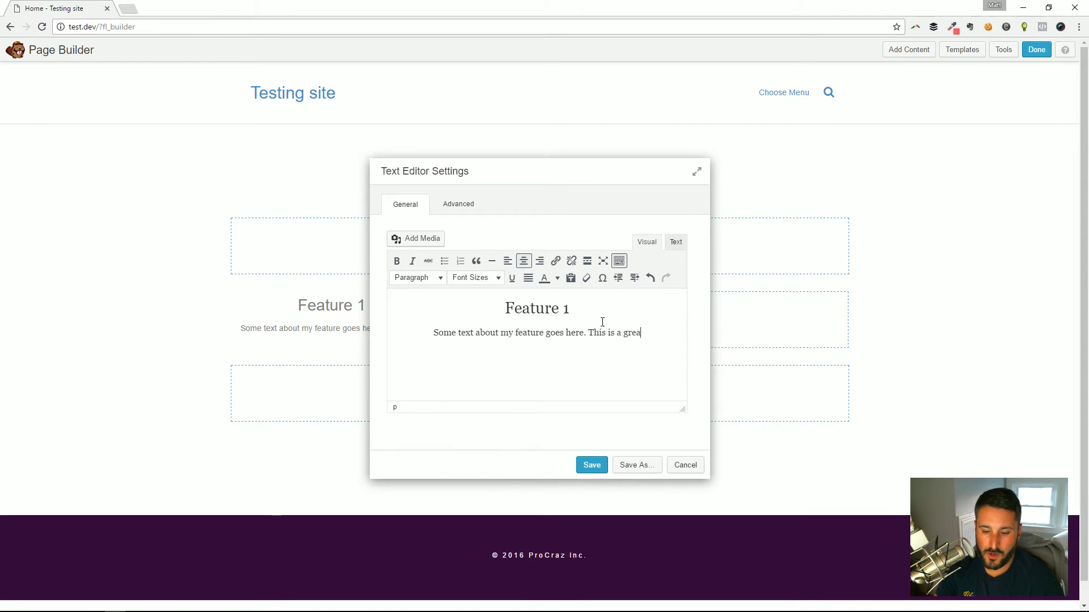
pyautogui.write('t way to showcase your features.')
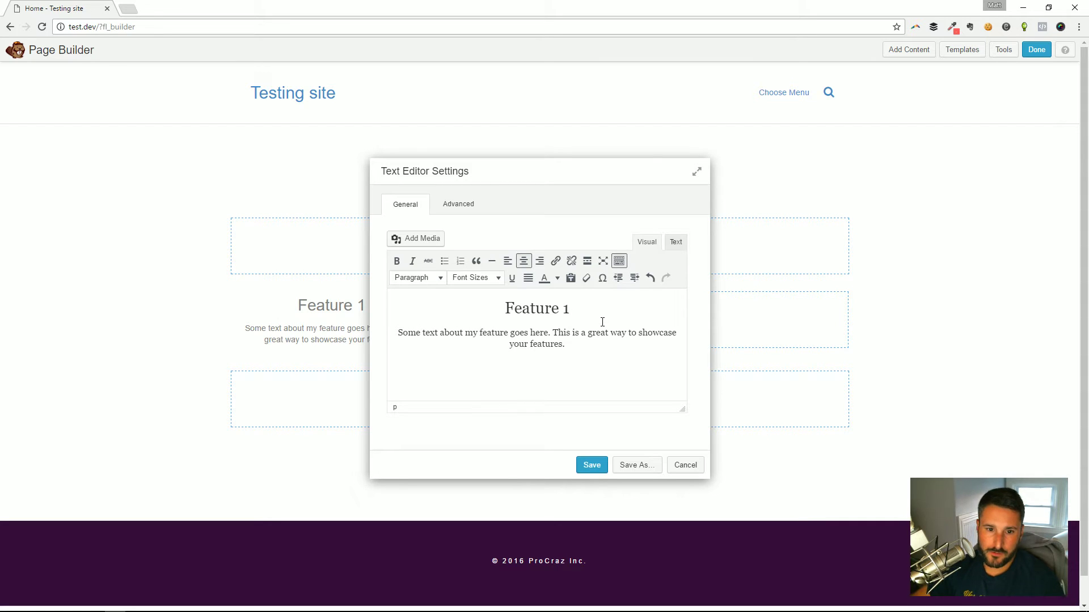
# Add the centred paragraph "Read more." below the Feature 1 description and save the module
pyautogui.press('Return')
pyautogui.write('Rea')
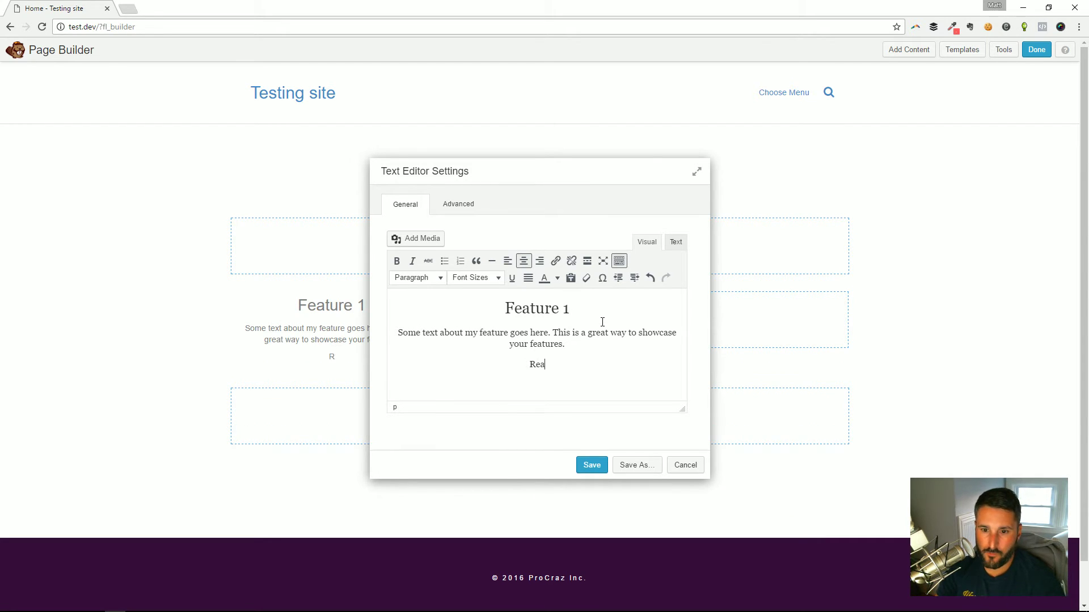
pyautogui.write('d now')
pyautogui.press('BackSpace')
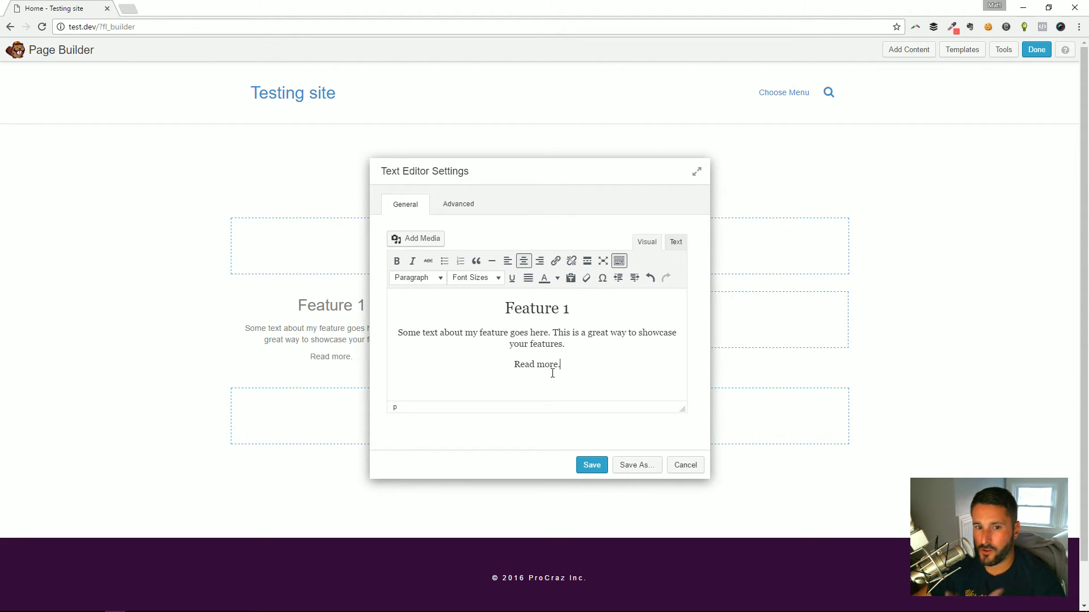
pyautogui.click(592, 465)
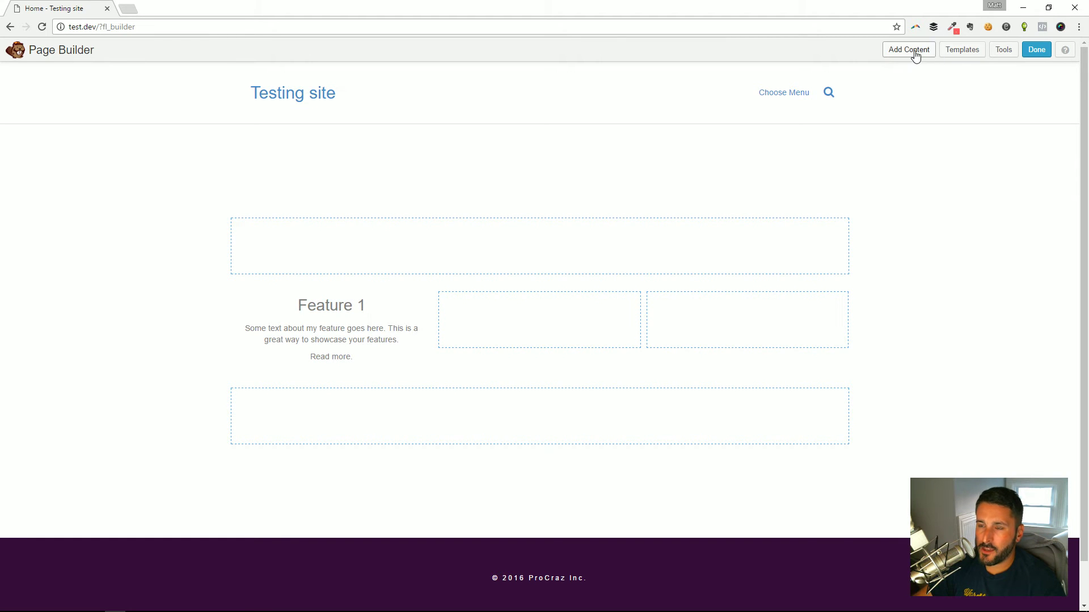
# Look through the list of advanced modules available for the page
pyautogui.click(914, 52)
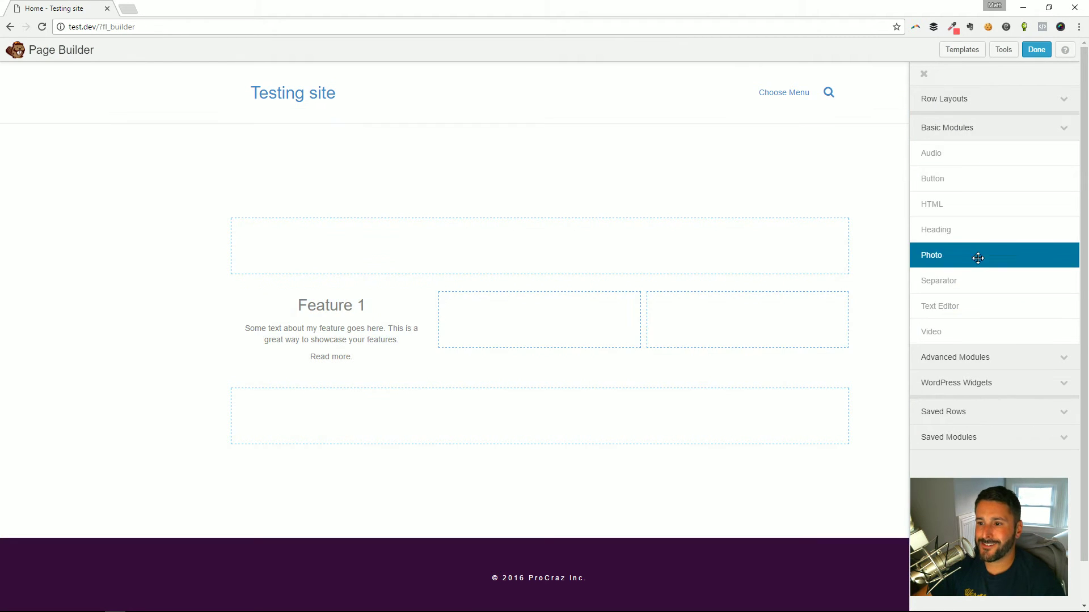
pyautogui.click(979, 362)
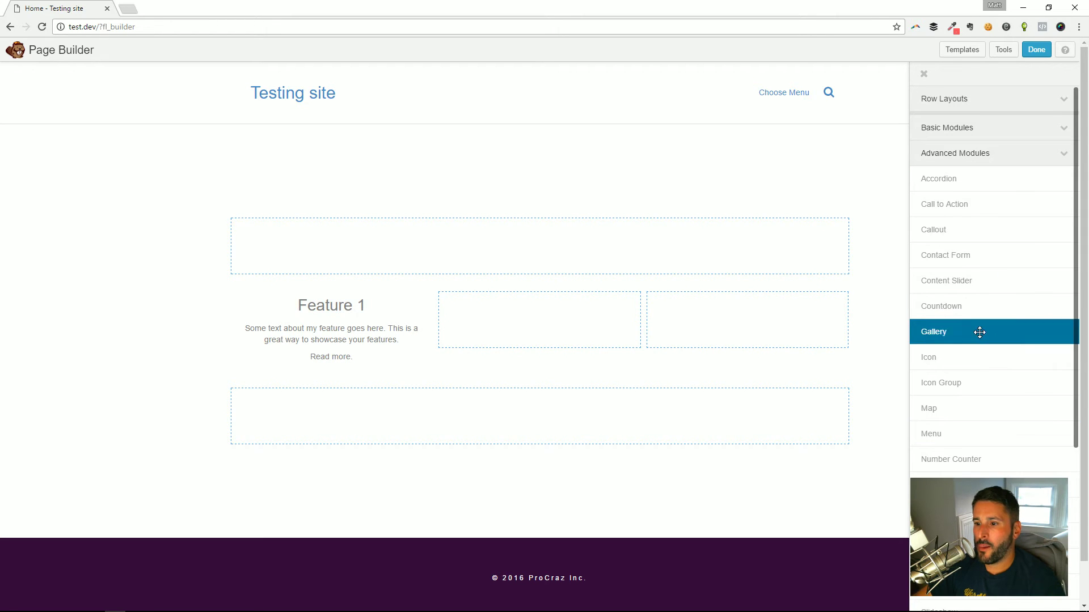
pyautogui.scroll(-2, 981, 340)
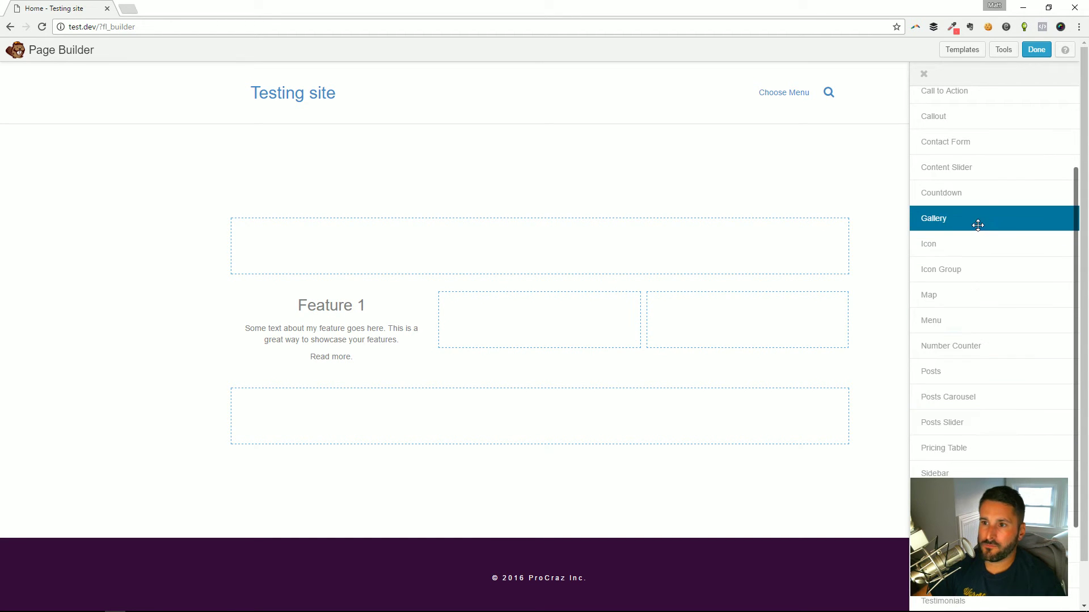
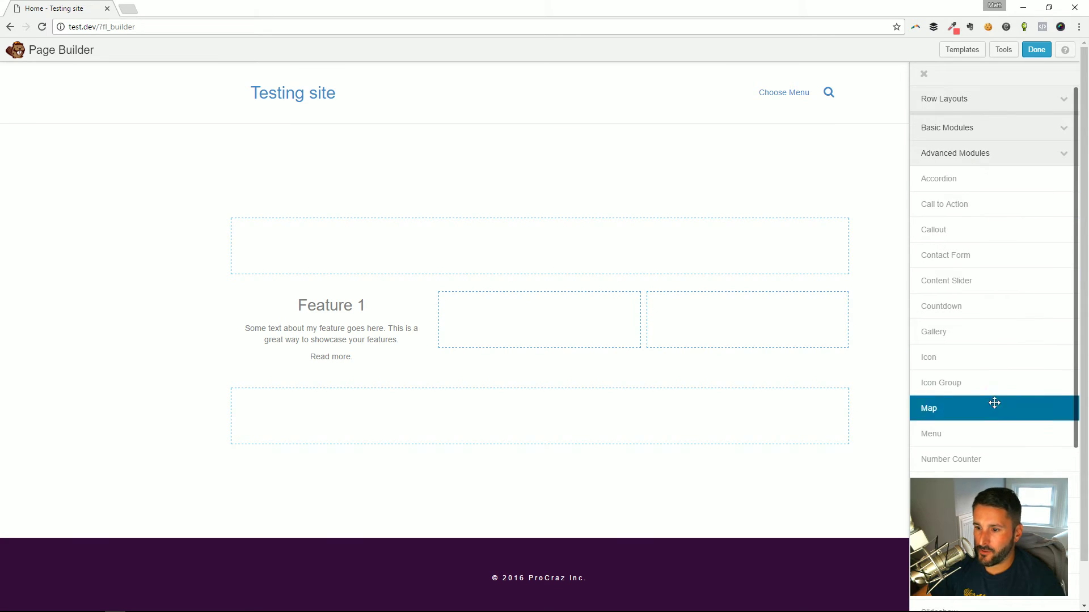
pyautogui.scroll(-1, 995, 479)
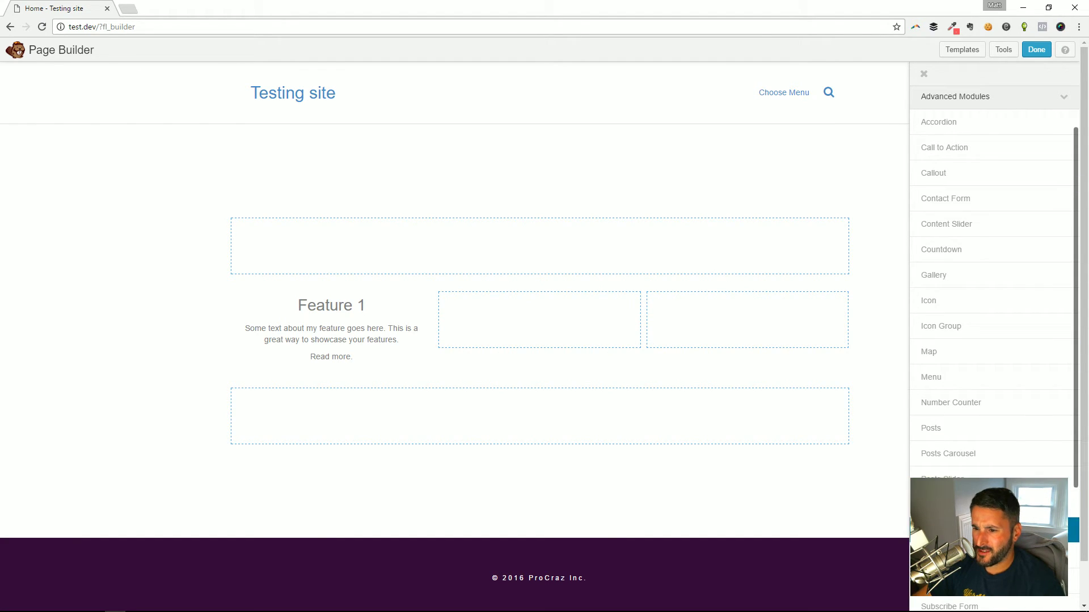
pyautogui.scroll(-2, 959, 461)
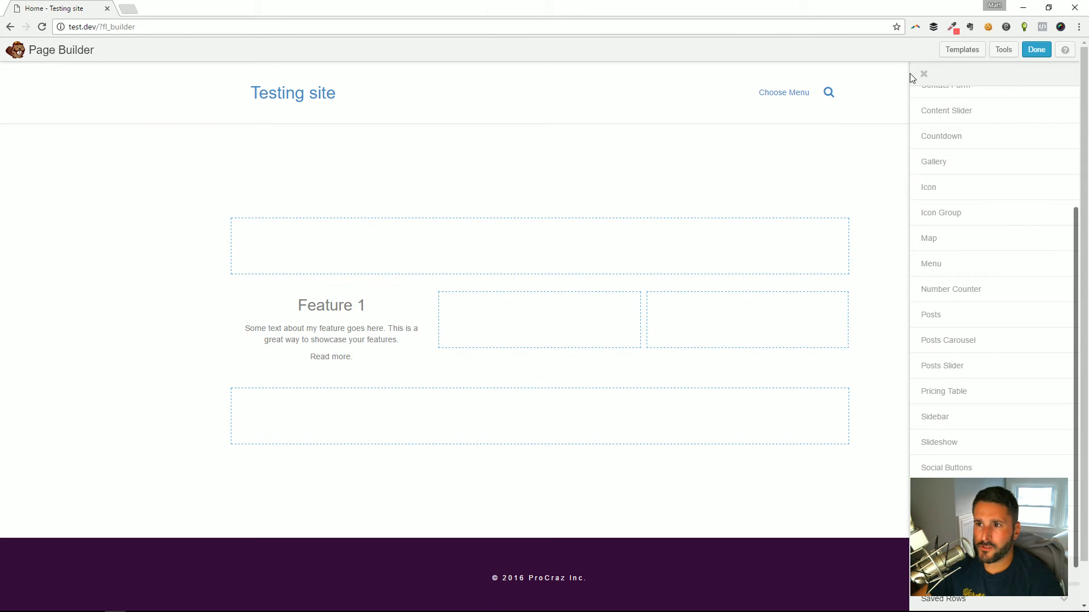
pyautogui.click(924, 73)
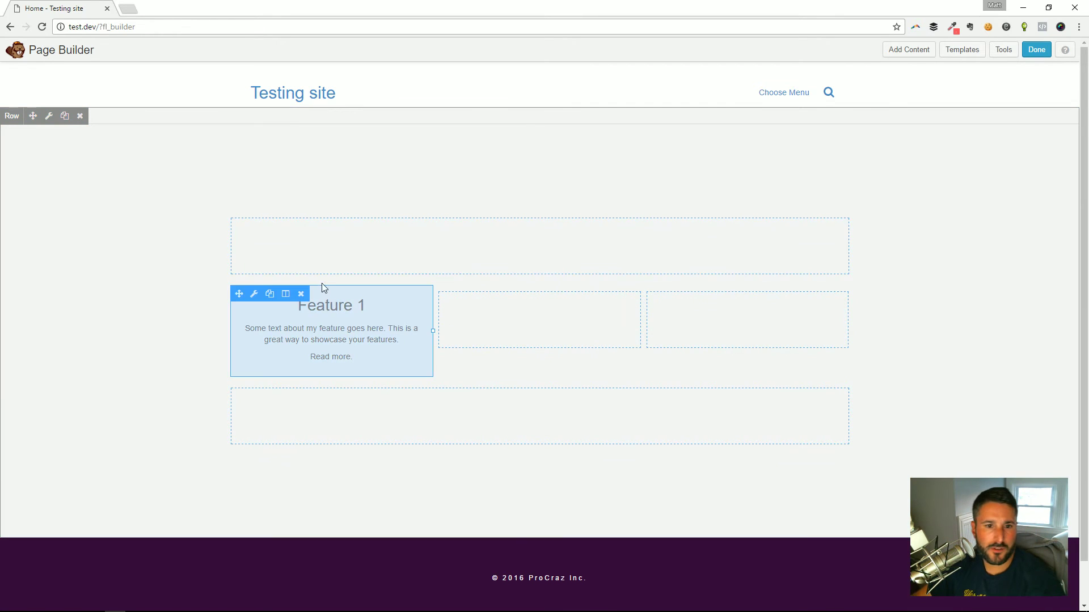
# Duplicate the Feature 1 text module twice, placing one copy in the middle column and one in the third column
pyautogui.click(270, 295)
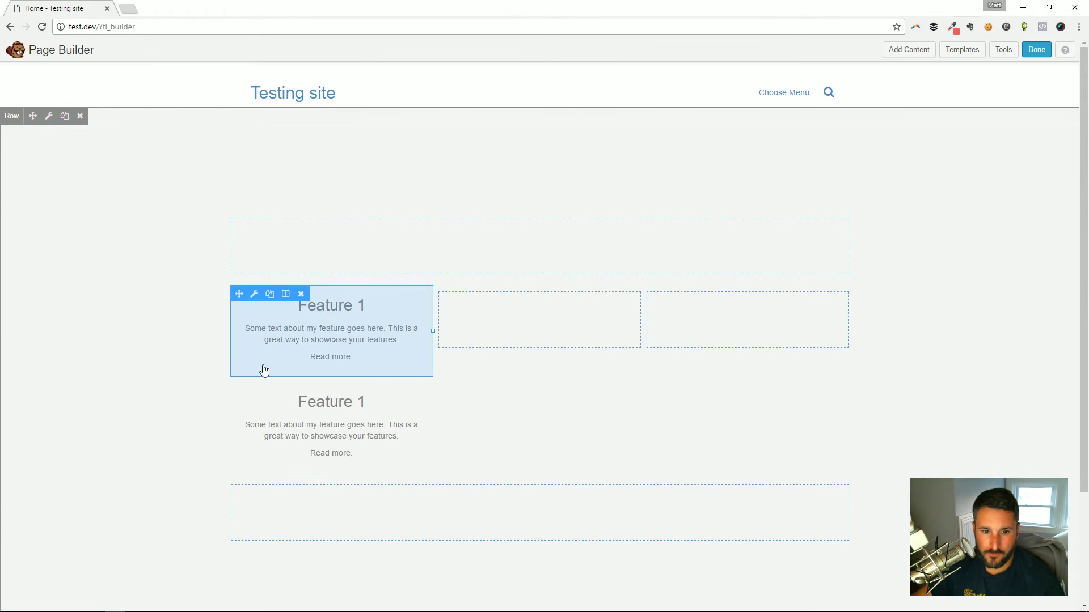
pyautogui.moveTo(237, 390); pyautogui.dragTo(489, 312)
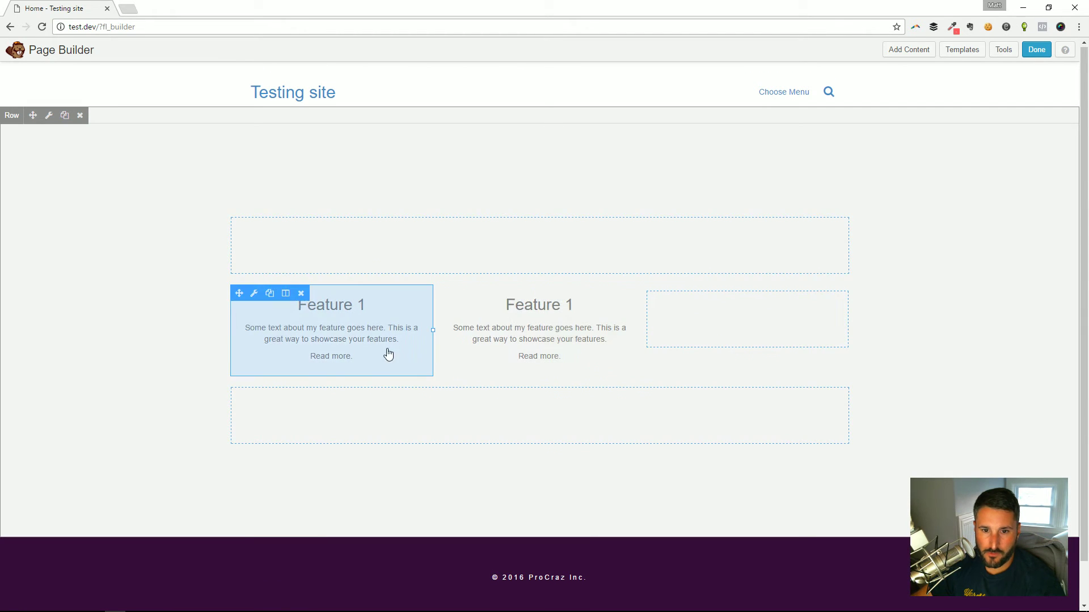
pyautogui.click(478, 294)
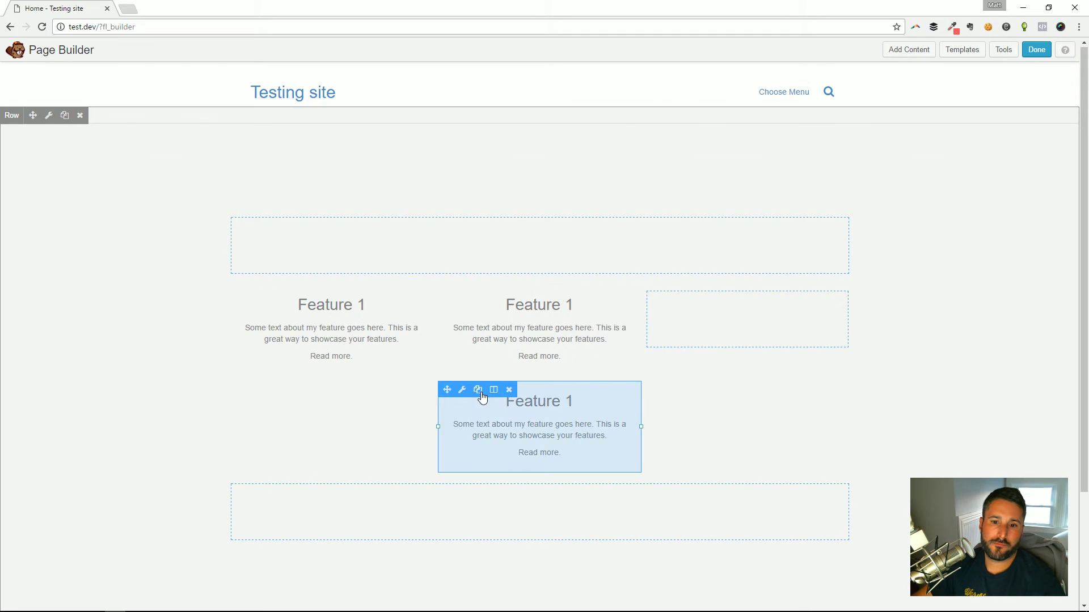
pyautogui.moveTo(480, 393); pyautogui.dragTo(694, 309)
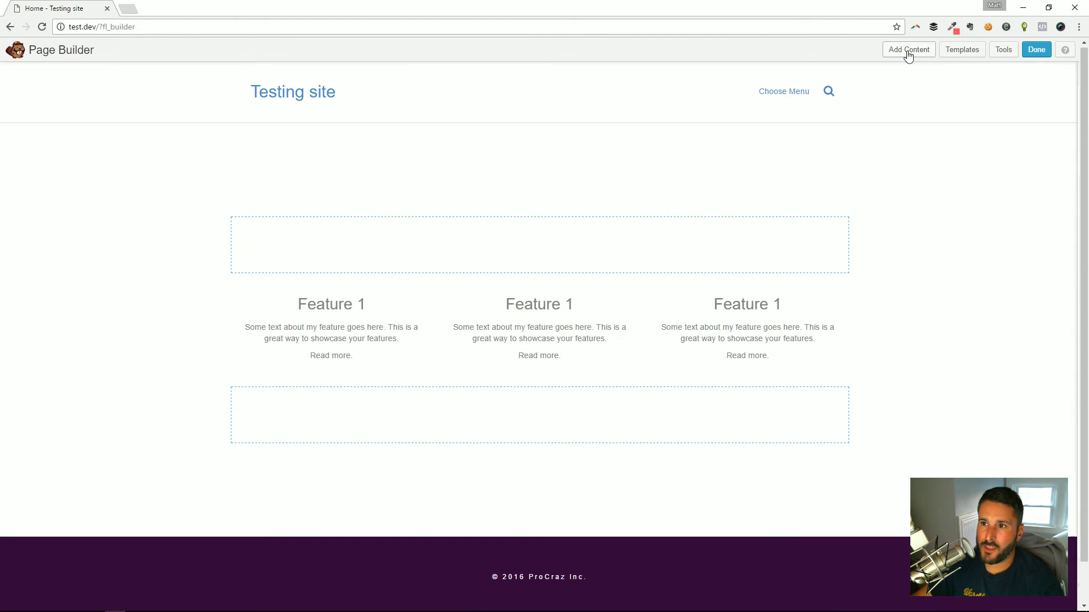
pyautogui.click(908, 51)
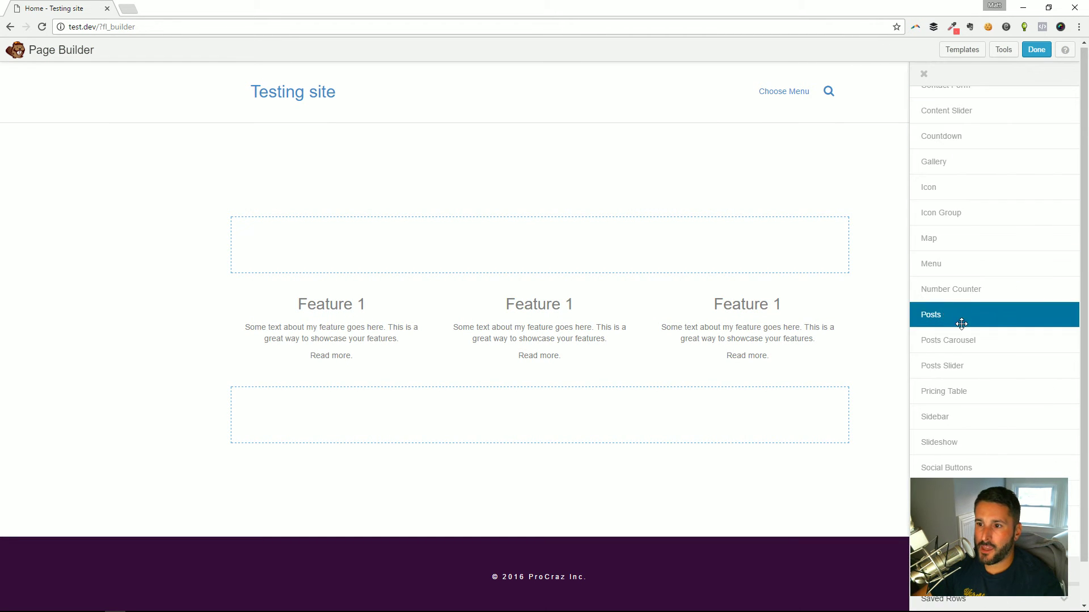
pyautogui.scroll(5, 985, 212)
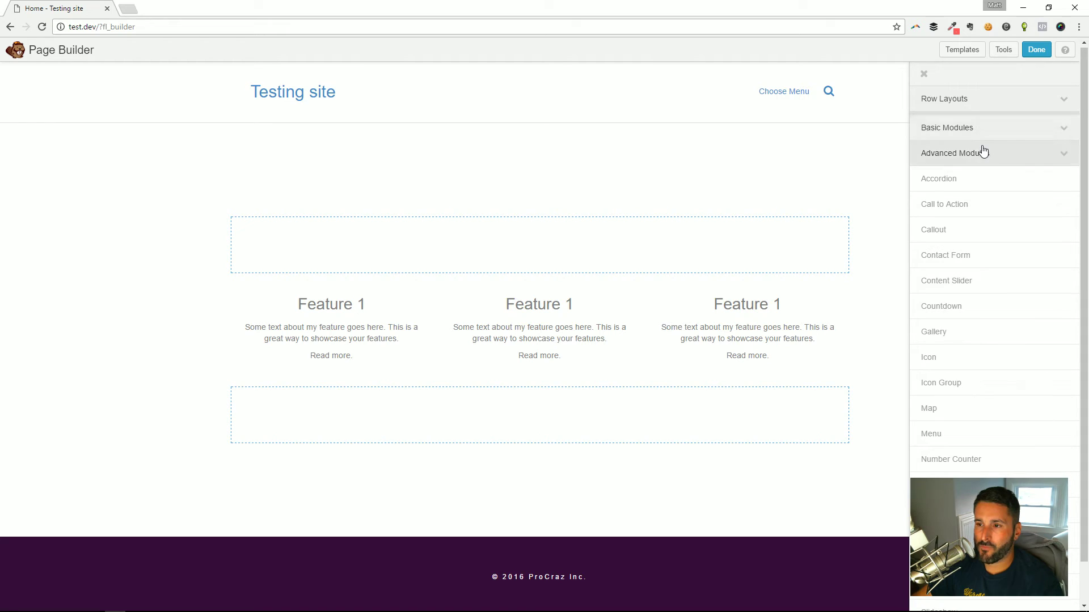
pyautogui.click(984, 132)
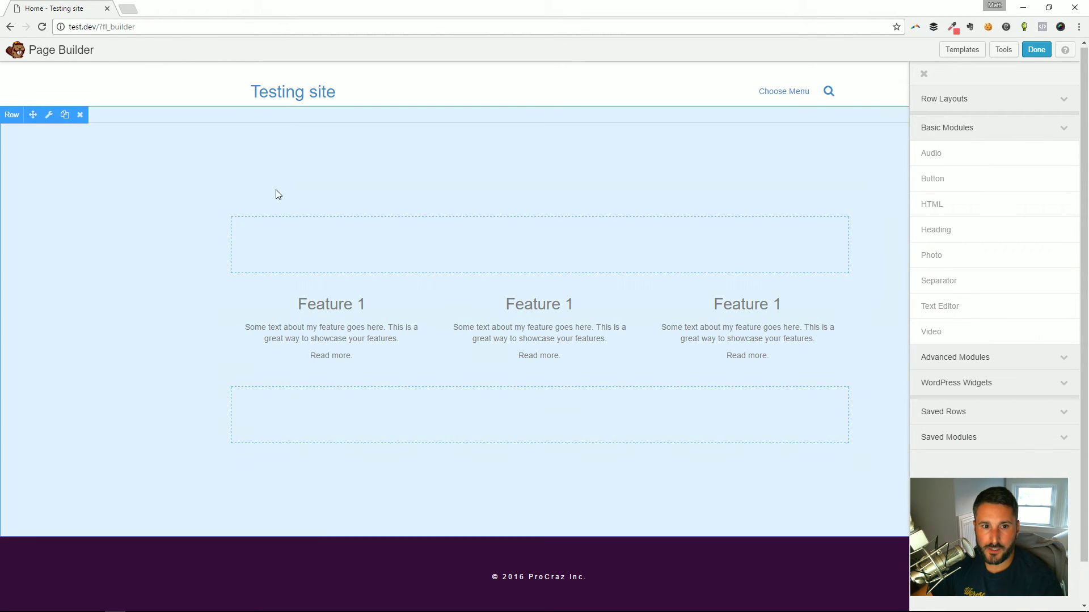
pyautogui.click(256, 225)
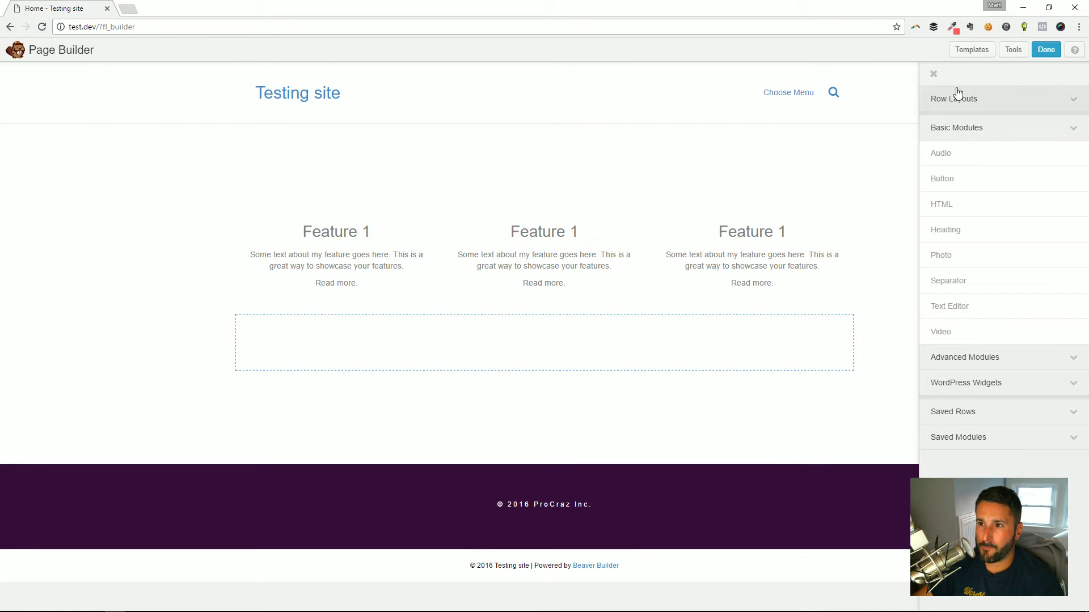
pyautogui.click(976, 106)
pyautogui.moveTo(957, 122); pyautogui.dragTo(551, 245)
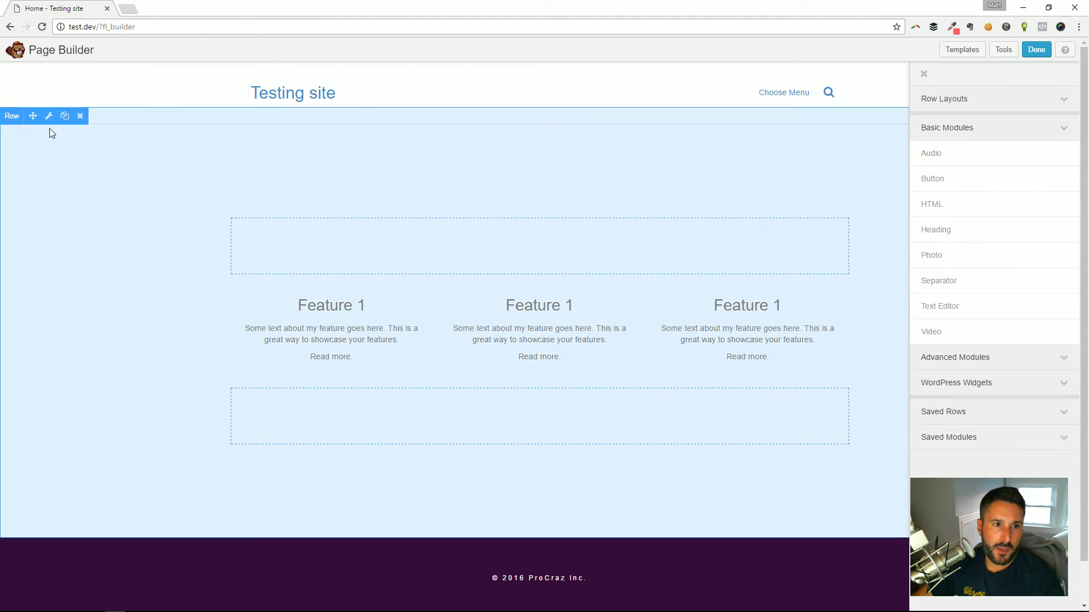
# Set the background type of the row containing the feature columns to Photo
pyautogui.click(48, 116)
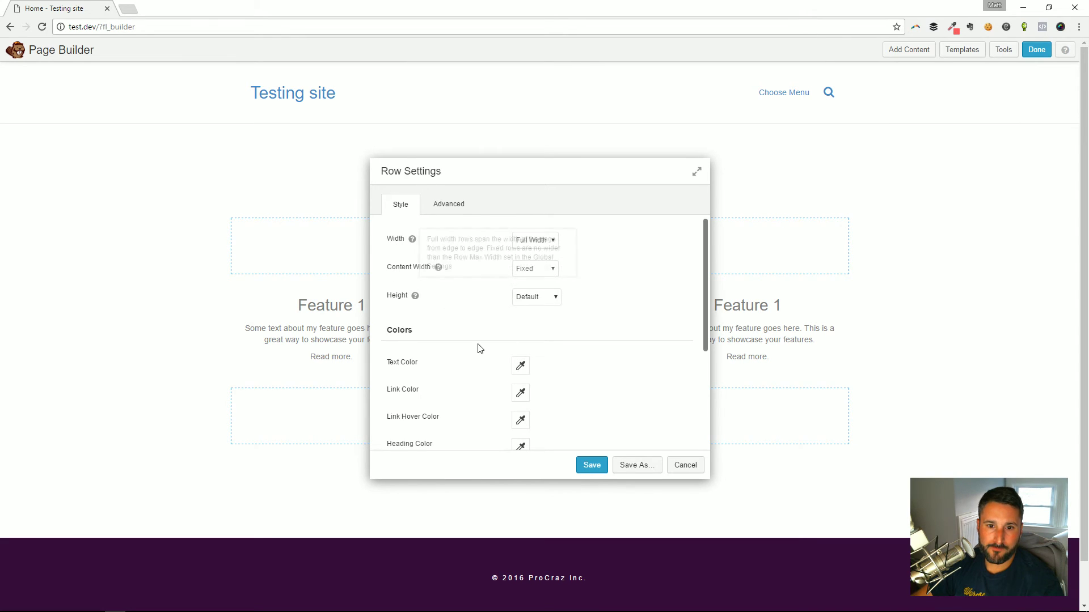
pyautogui.scroll(-3, 477, 349)
pyautogui.click(533, 351)
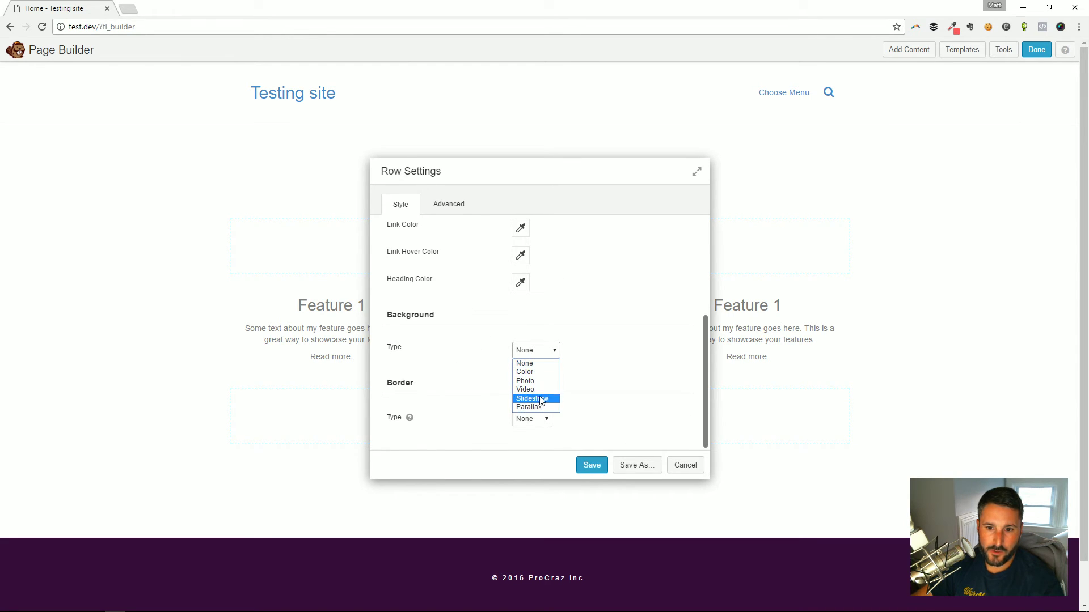
pyautogui.click(543, 383)
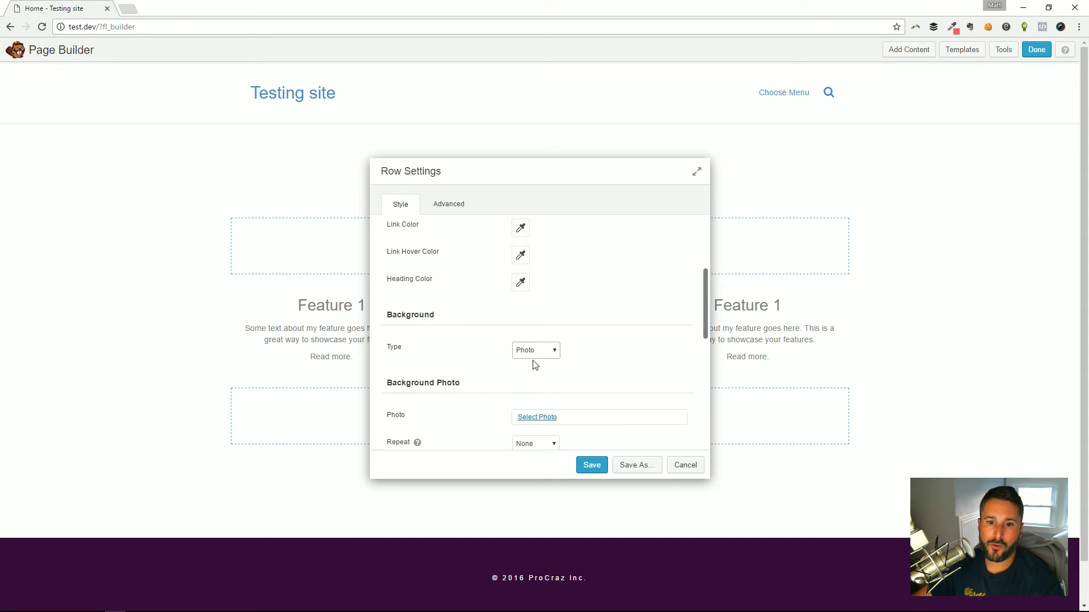
# Use the third book.jpg image from the media library as the row's background photo and save the row settings
pyautogui.scroll(-1, 453, 366)
pyautogui.click(547, 360)
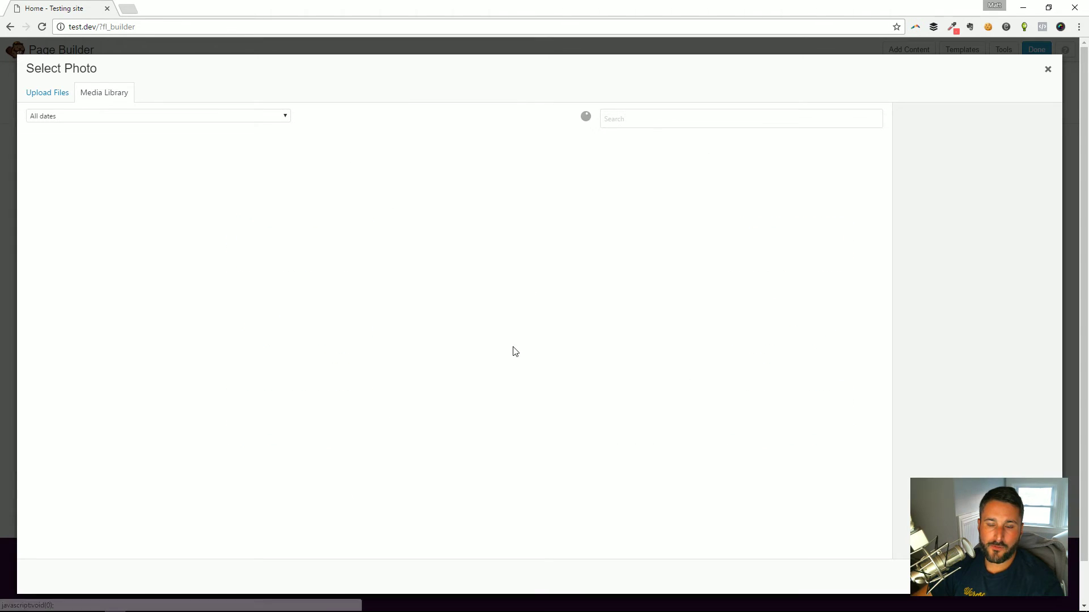
pyautogui.click(255, 161)
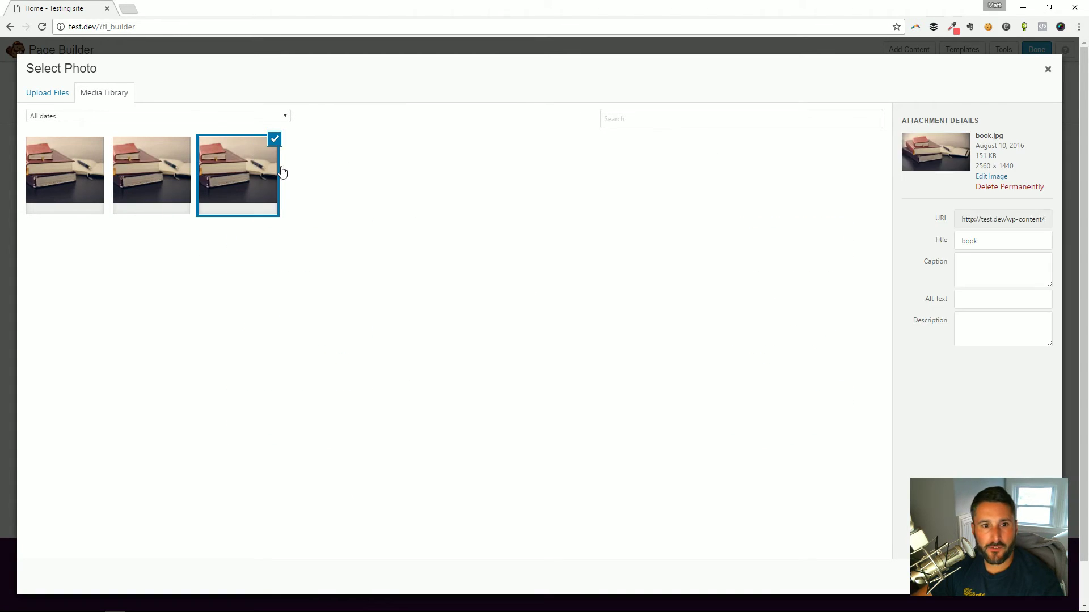
pyautogui.click(1029, 576)
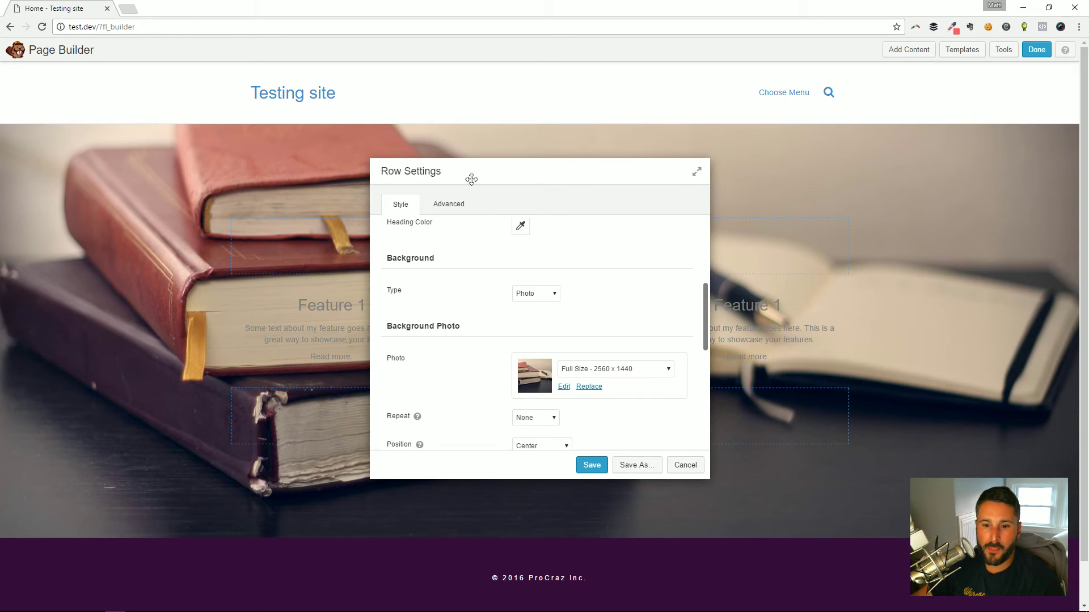
pyautogui.moveTo(462, 172); pyautogui.dragTo(575, 145)
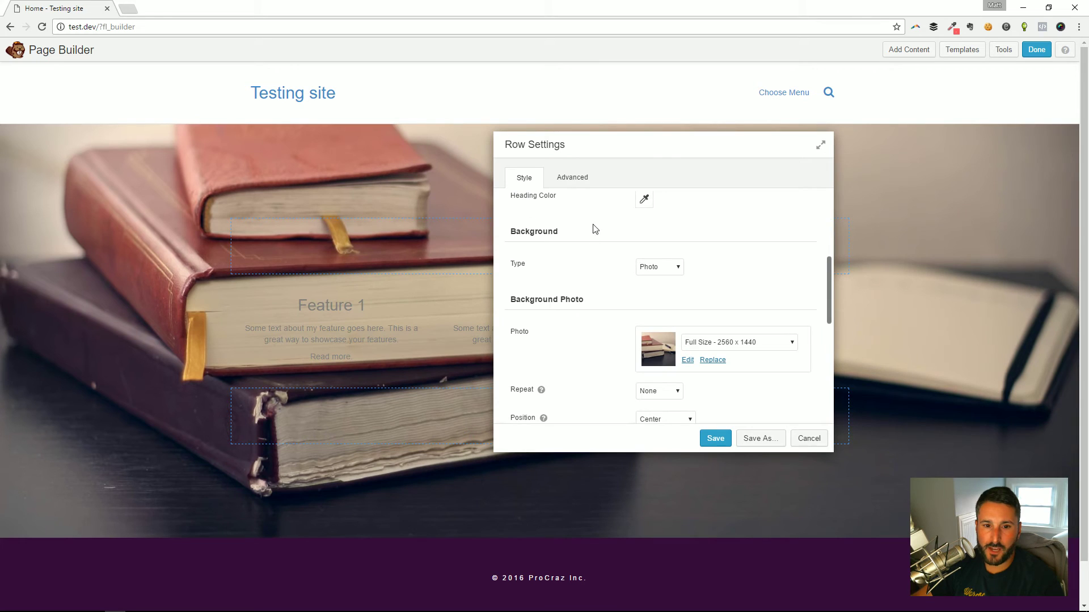
pyautogui.click(716, 440)
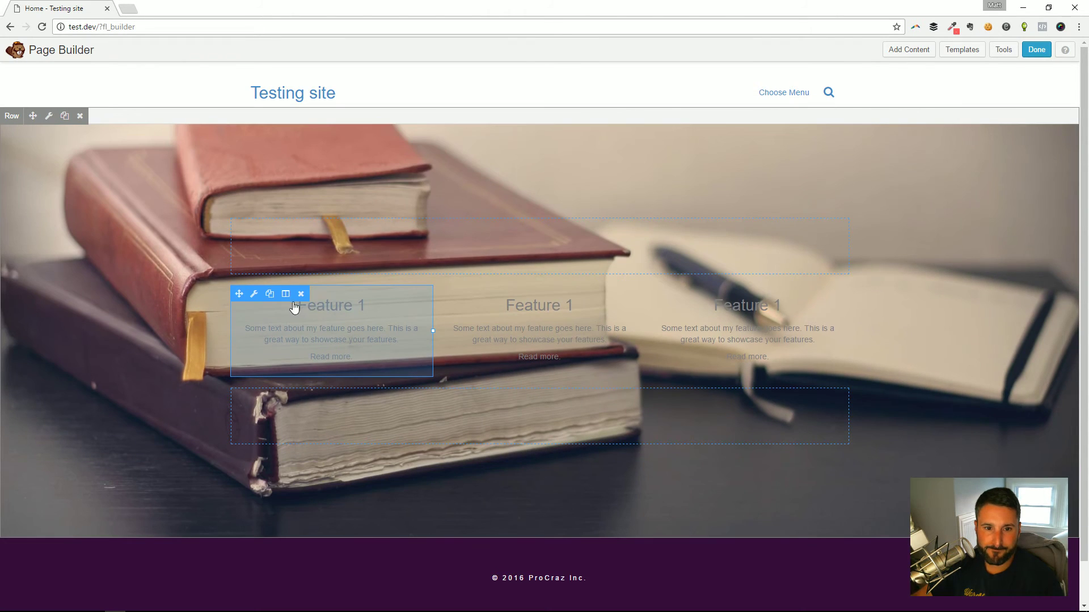
# Change all text in the first column's Feature 1 module to white and save it
pyautogui.click(353, 314)
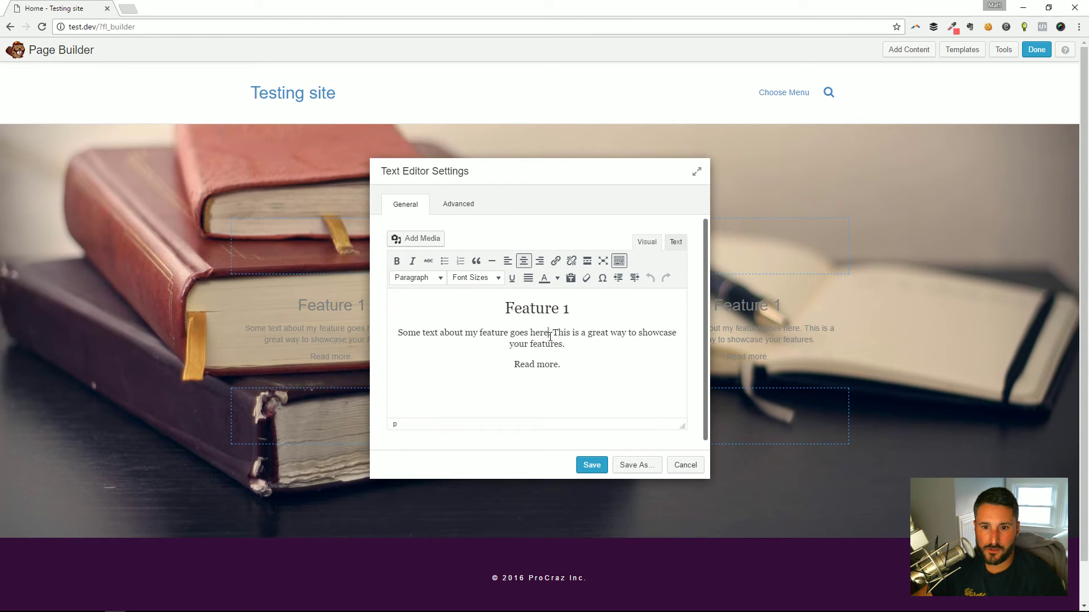
pyautogui.hotkey('ctrl', 'a')
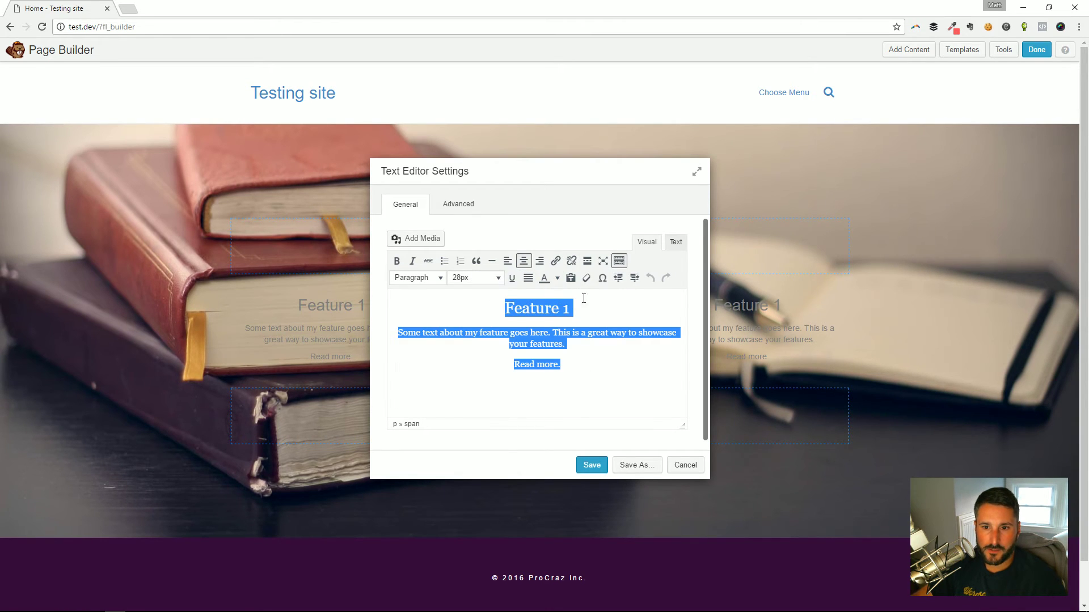
pyautogui.click(557, 278)
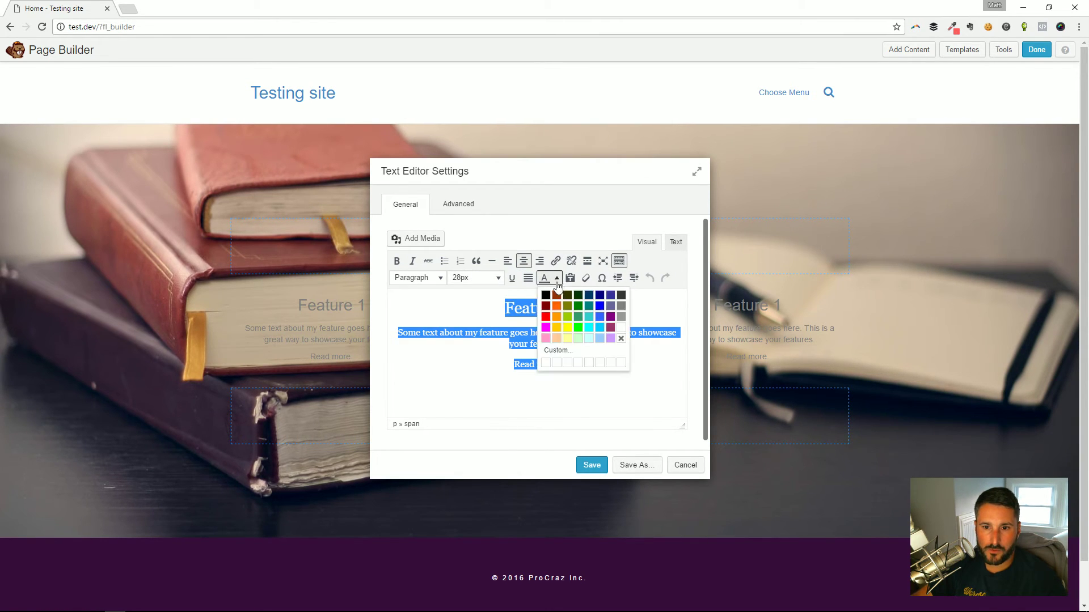
pyautogui.click(599, 329)
pyautogui.click(591, 465)
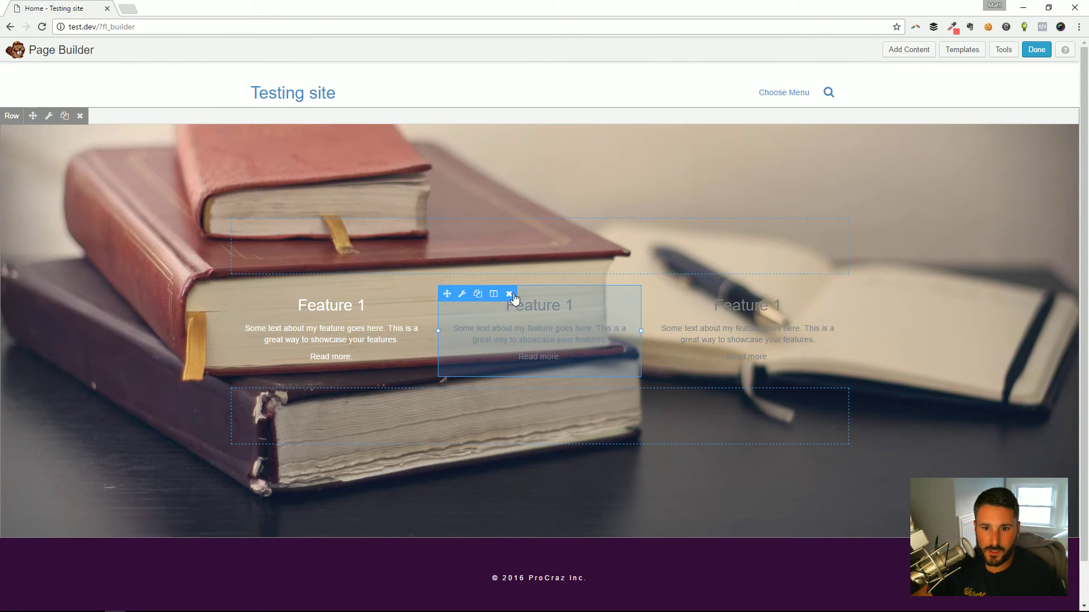
# Delete the grey Feature 1 copies from the second and third columns
pyautogui.click(508, 294)
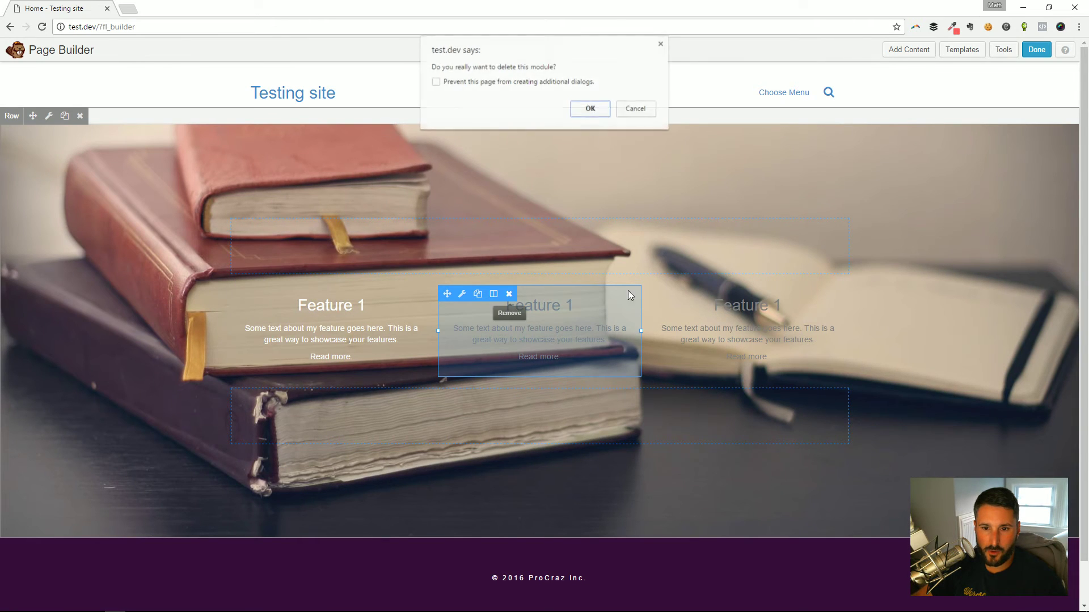
pyautogui.click(588, 108)
pyautogui.click(718, 294)
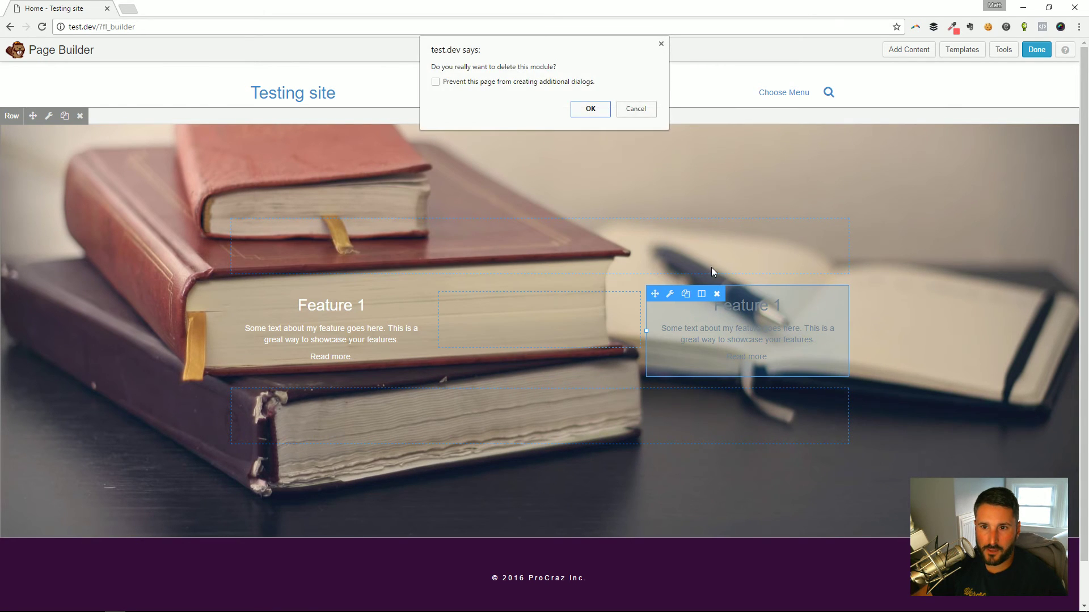
pyautogui.click(588, 107)
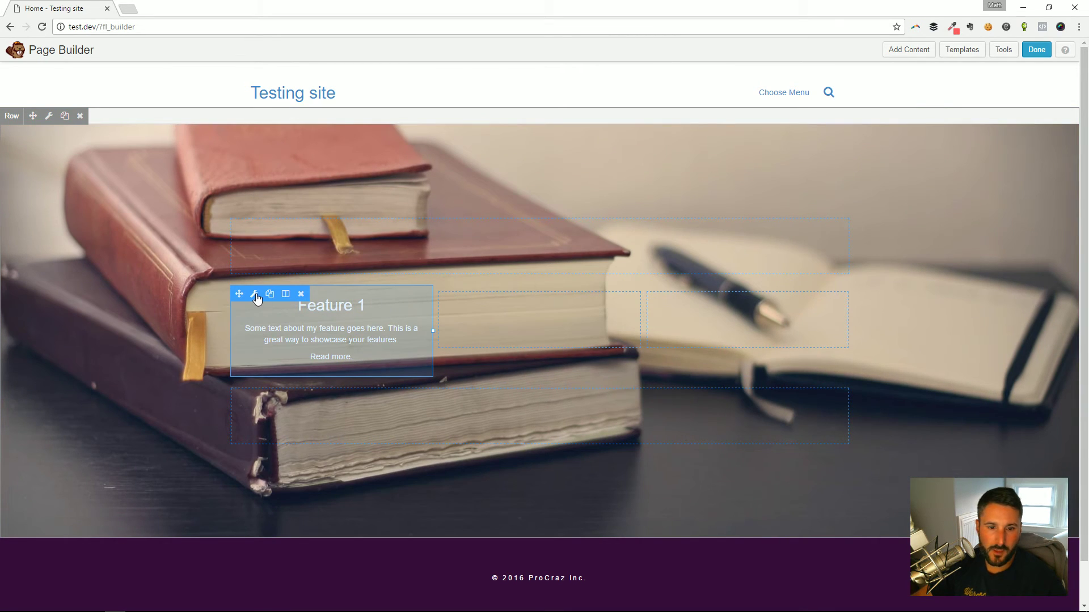
# Duplicate the first column's white Feature 1 module twice and place one copy in each of the second and third columns
pyautogui.click(265, 295)
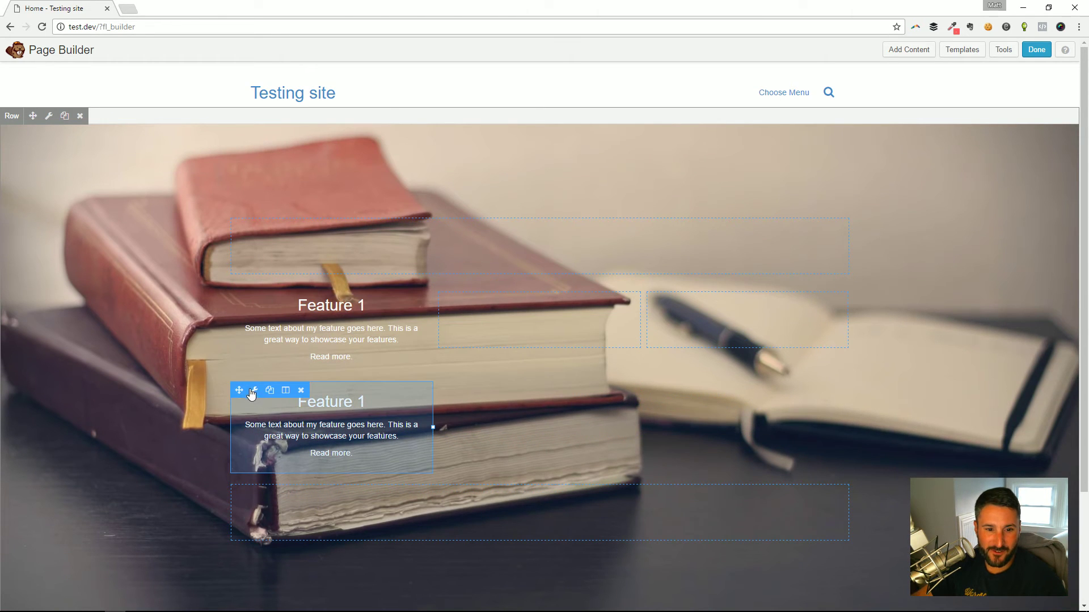
pyautogui.moveTo(239, 392); pyautogui.dragTo(504, 309)
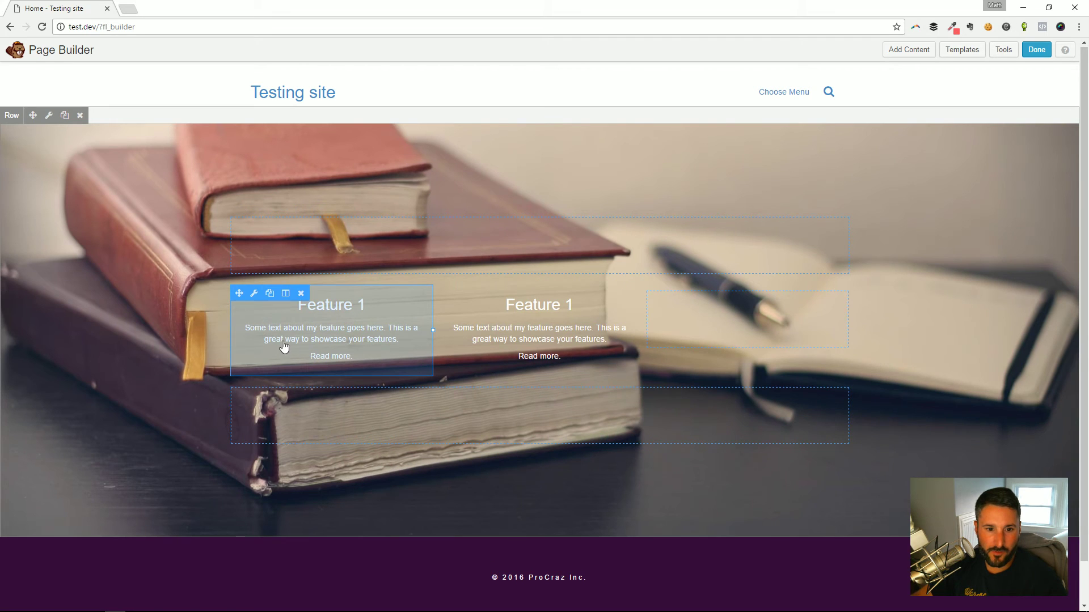
pyautogui.click(268, 294)
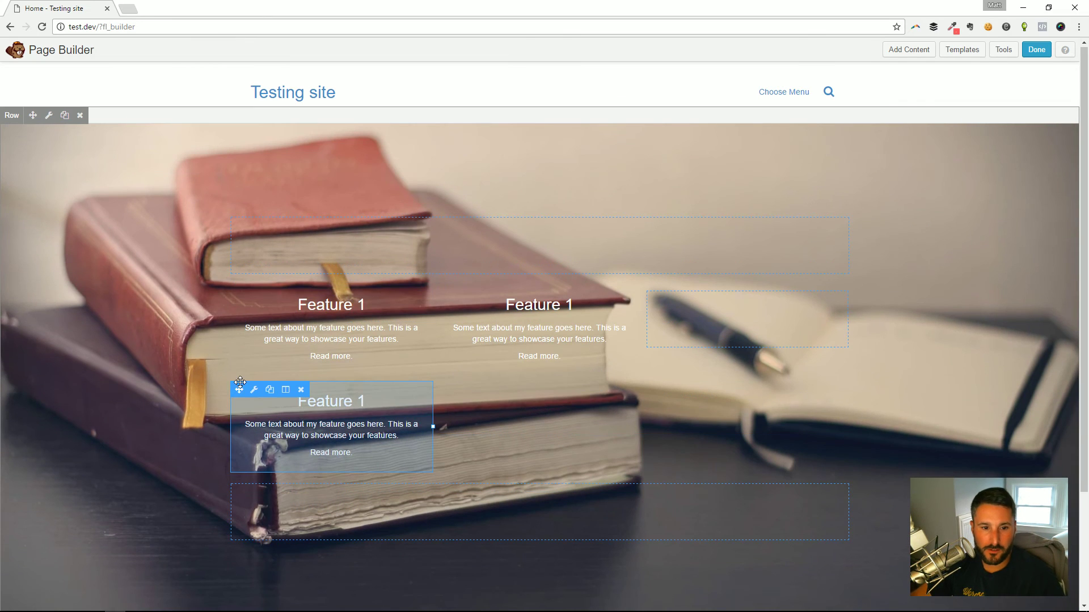
pyautogui.moveTo(239, 392); pyautogui.dragTo(687, 333)
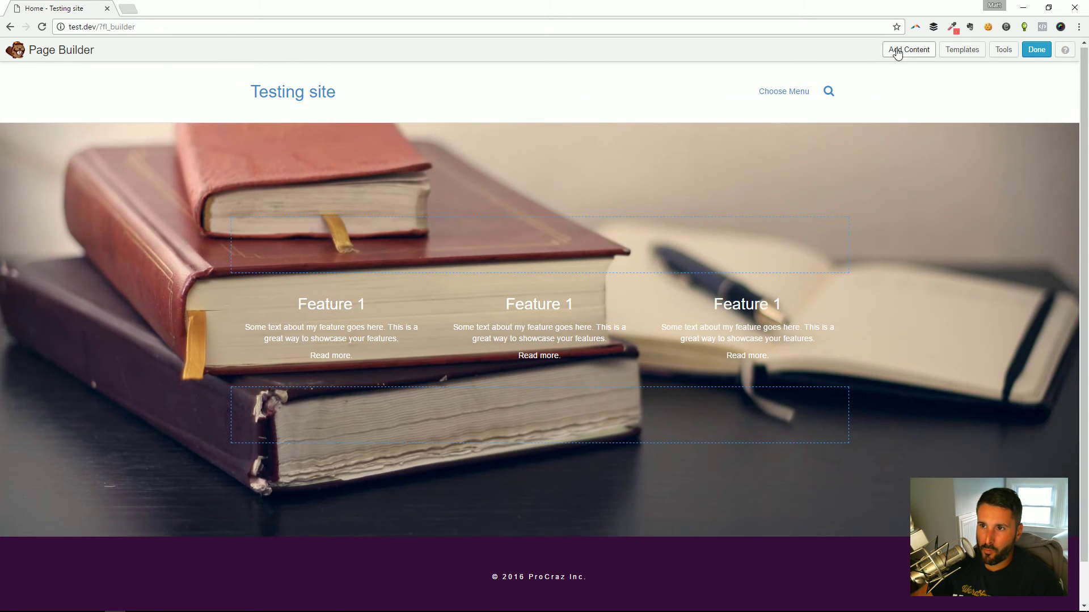
# Add a Text Editor module to the empty column above the features with the text "One big welcome message"
pyautogui.click(908, 50)
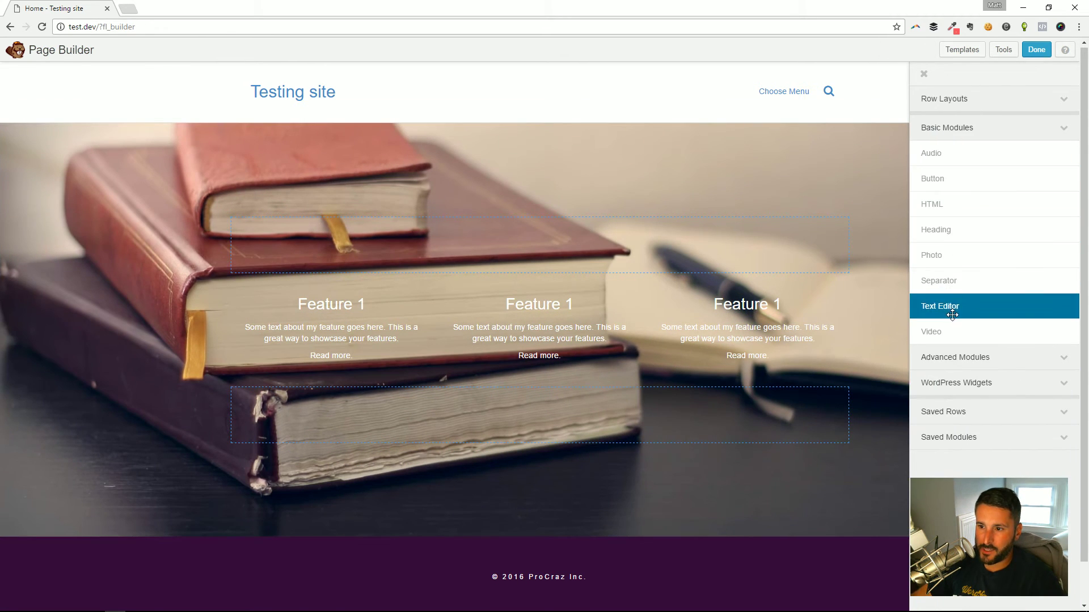
pyautogui.moveTo(971, 306); pyautogui.dragTo(572, 264)
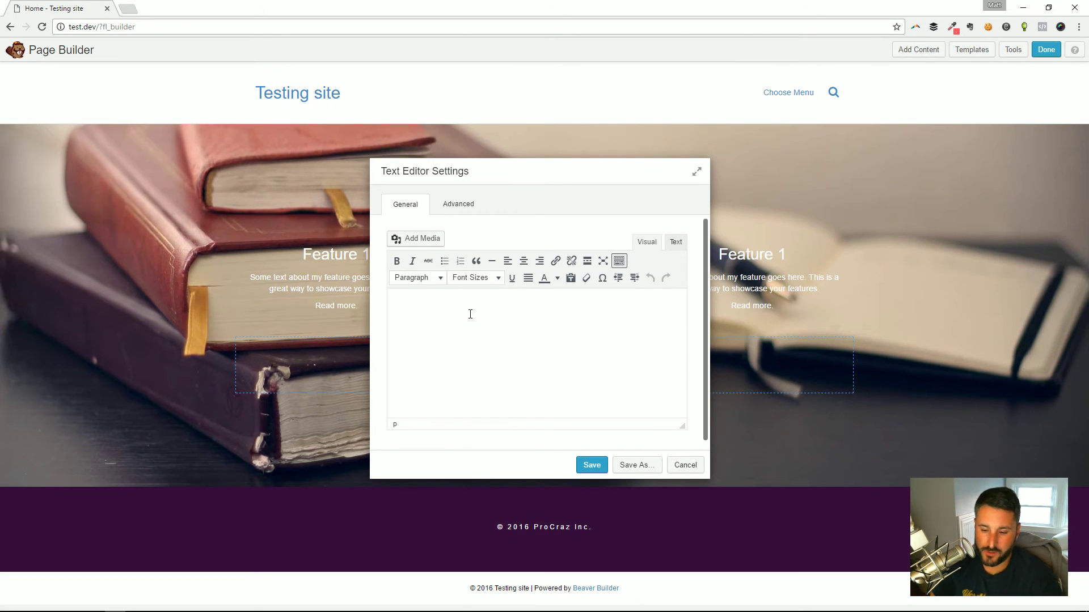
pyautogui.write('One big welcome m')
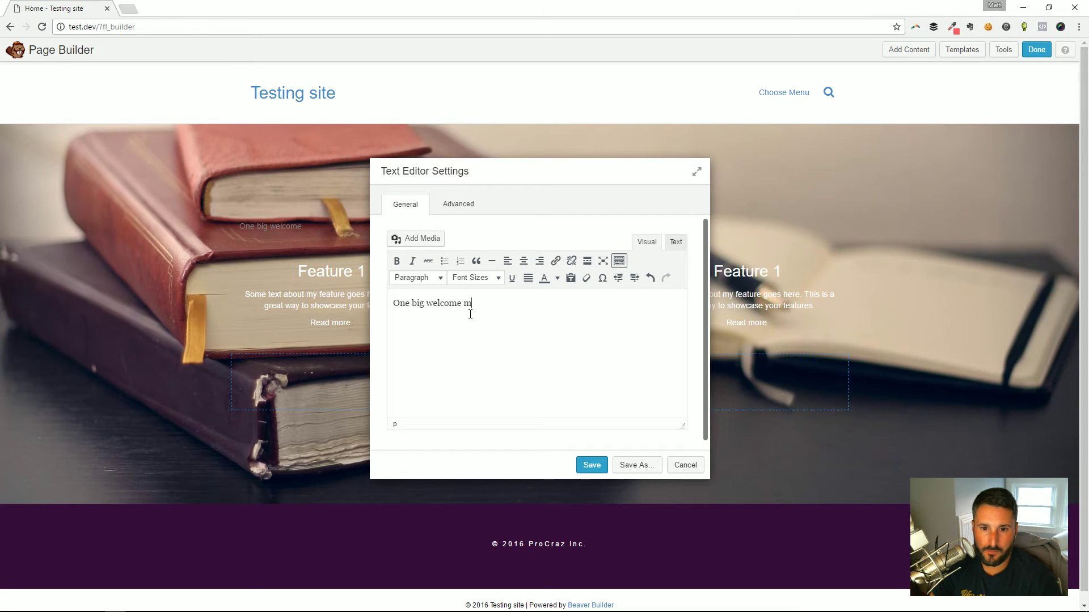
pyautogui.write('essage')
# Format the welcome message as centered, 42px, bold and white, and save the text module
pyautogui.moveTo(499, 304); pyautogui.dragTo(378, 304)
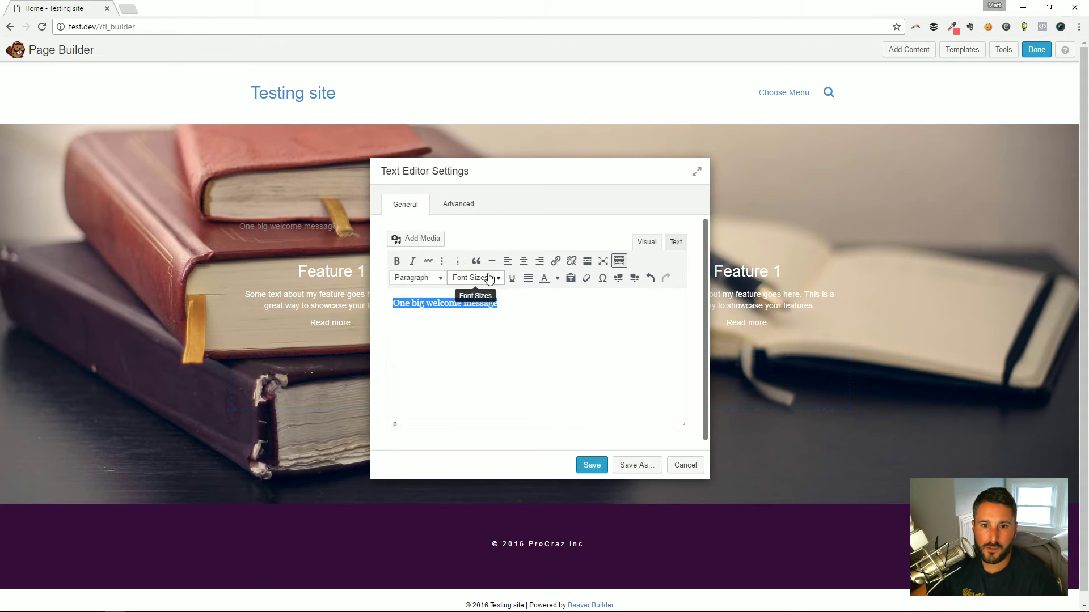
pyautogui.click(523, 261)
pyautogui.click(492, 278)
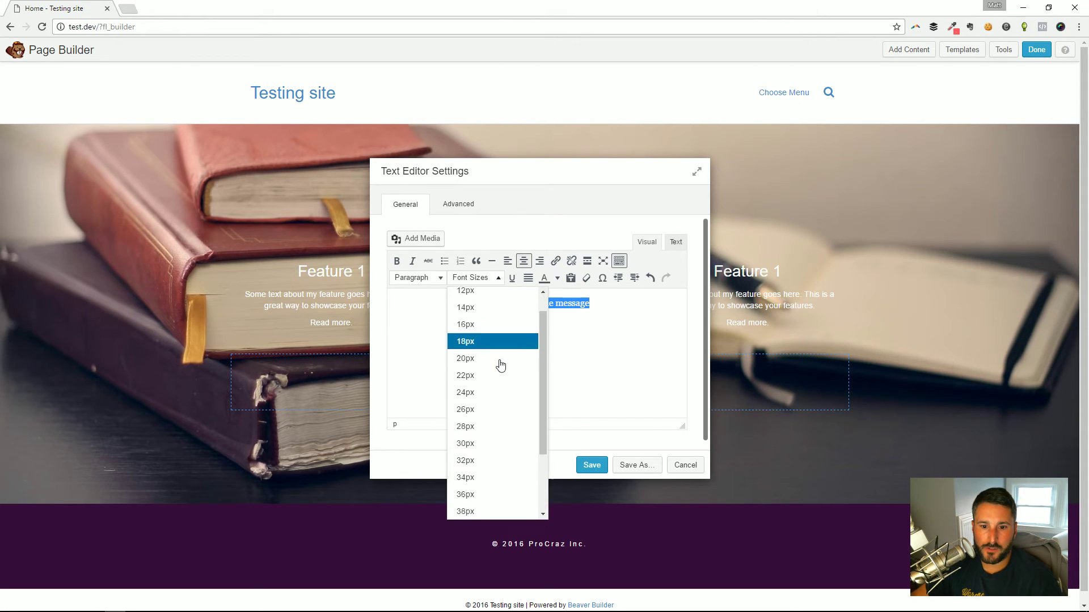
pyautogui.click(488, 451)
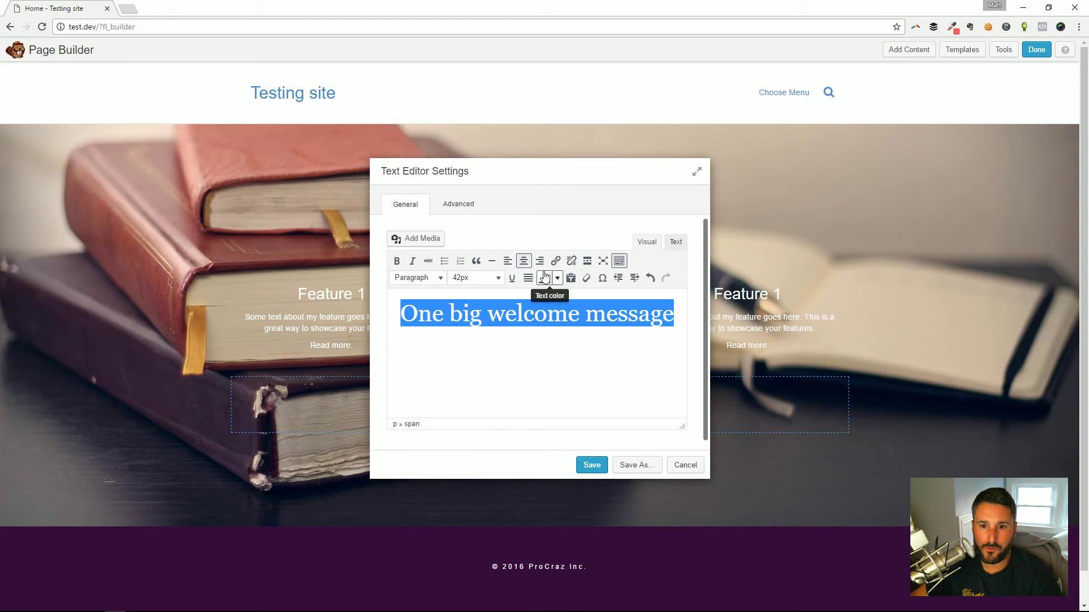
pyautogui.click(397, 262)
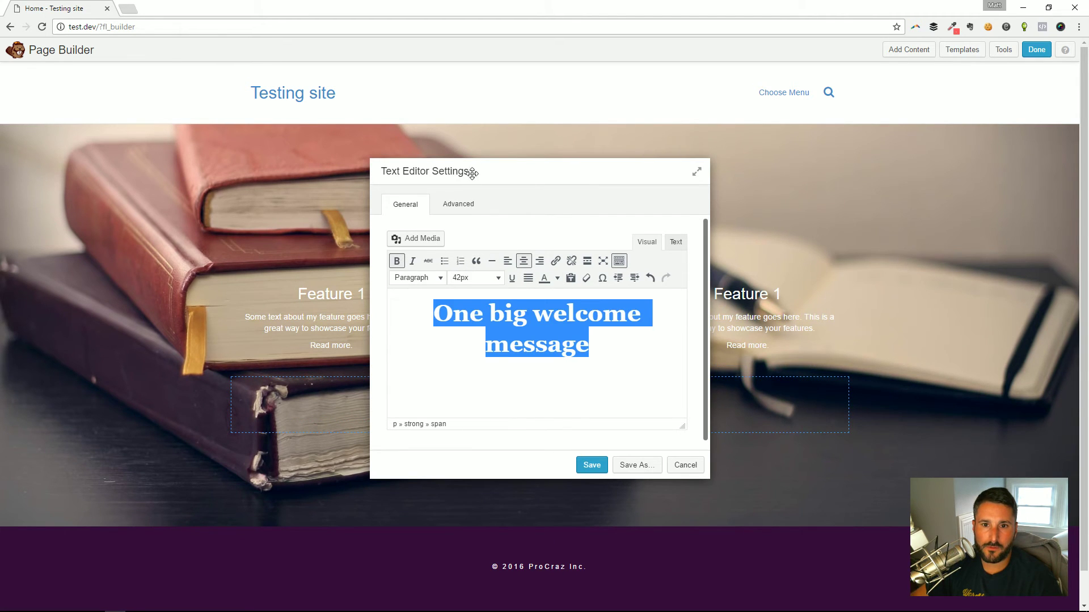
pyautogui.moveTo(472, 173); pyautogui.dragTo(570, 162)
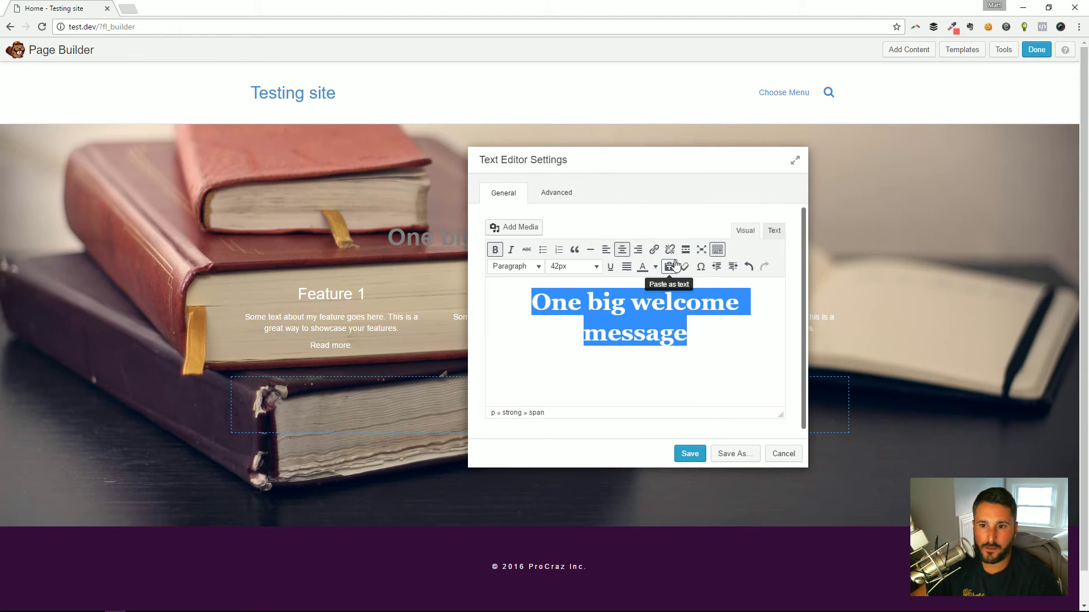
pyautogui.click(655, 266)
pyautogui.click(723, 326)
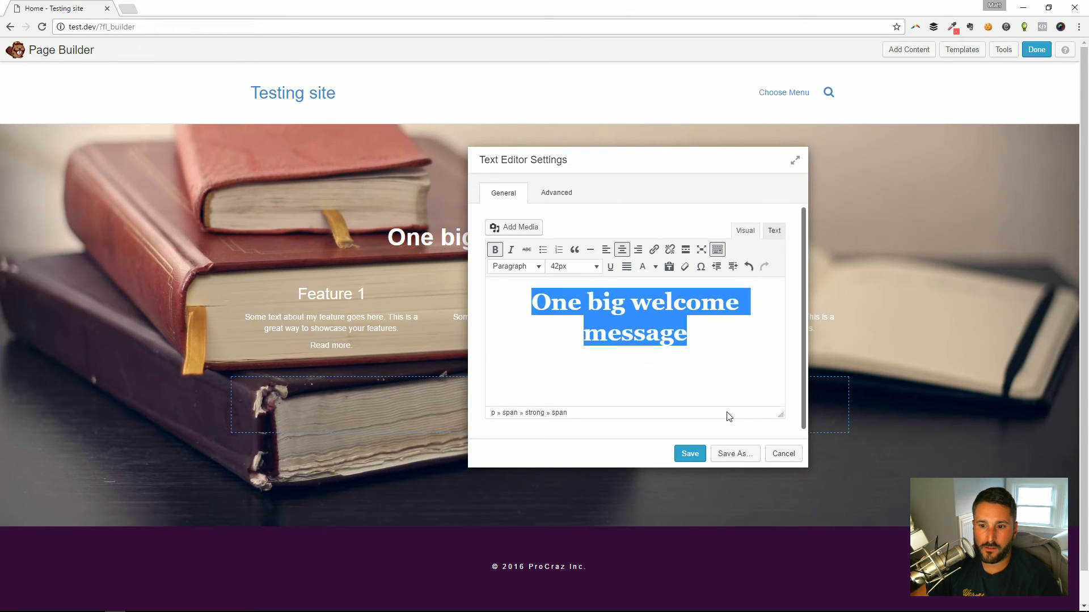
pyautogui.click(687, 454)
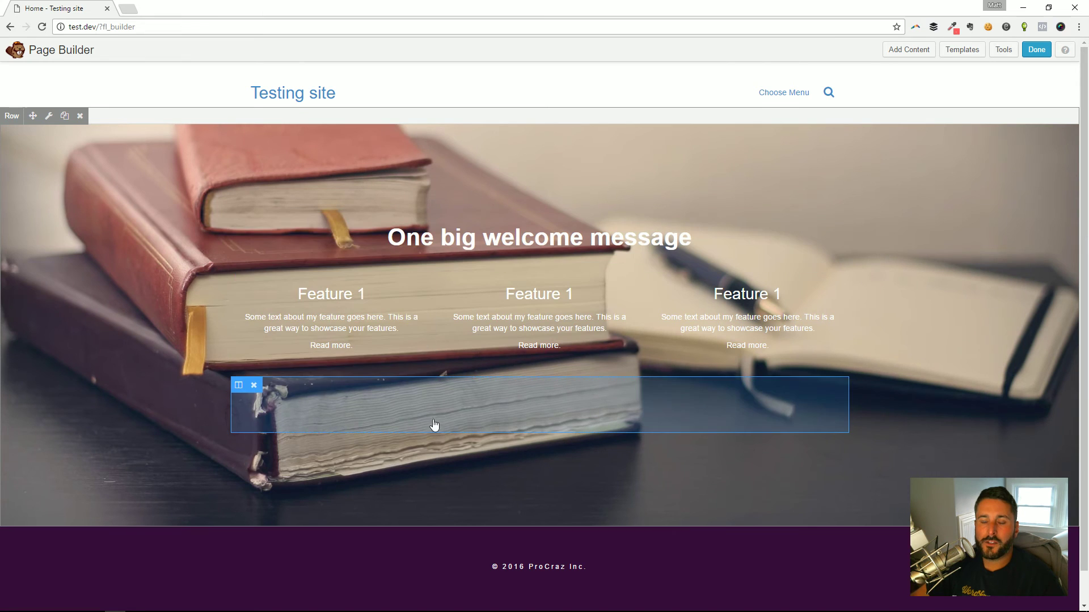
# Save the current layout as a reusable template, naming it with the owner's first name followed by "landing page"
pyautogui.moveTo(538, 219)
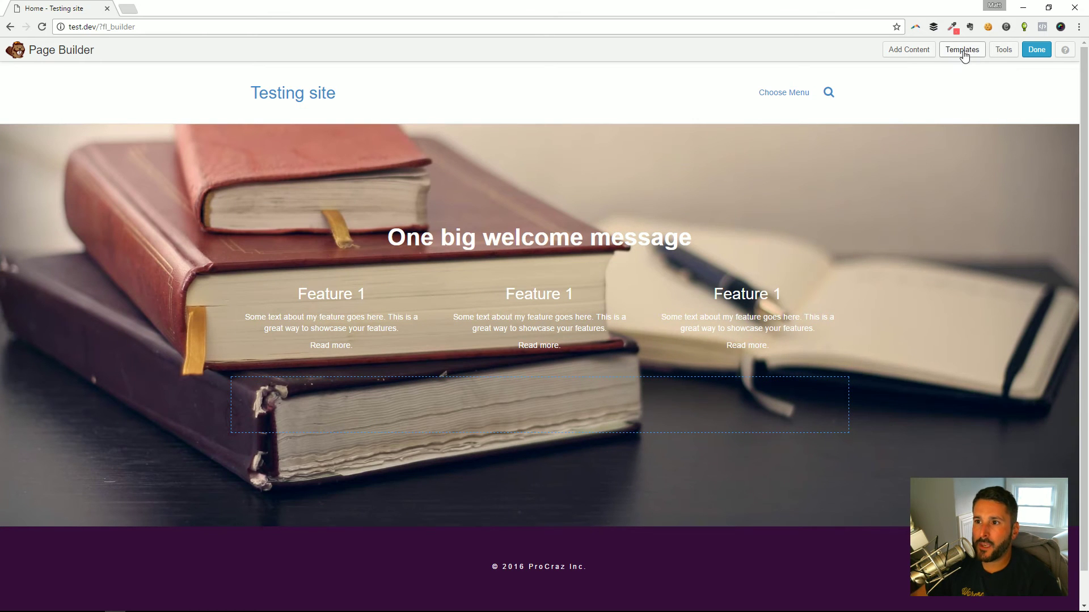
pyautogui.click(999, 51)
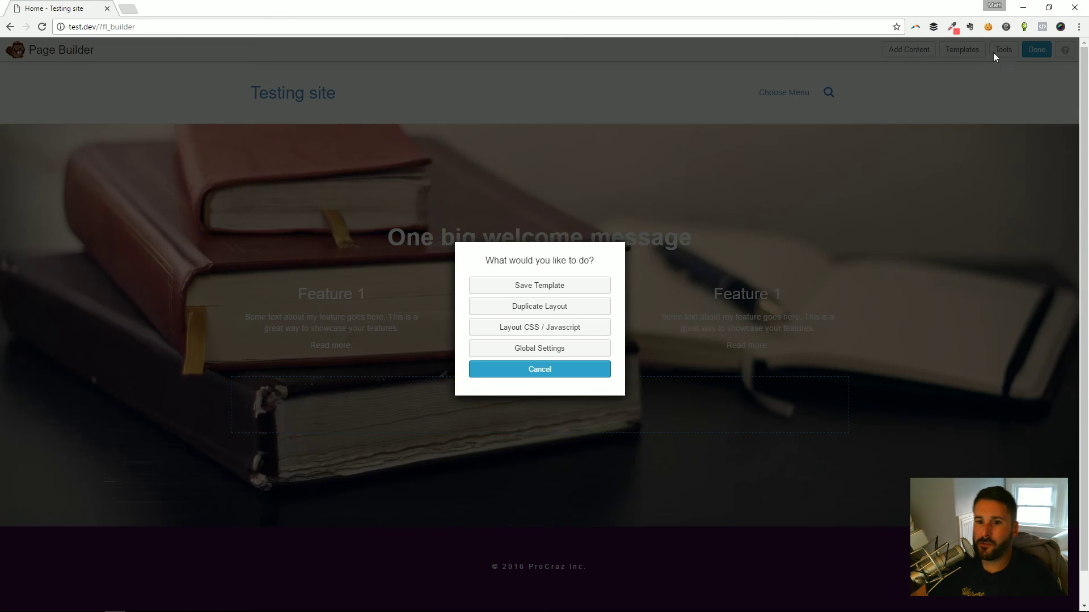
pyautogui.click(569, 289)
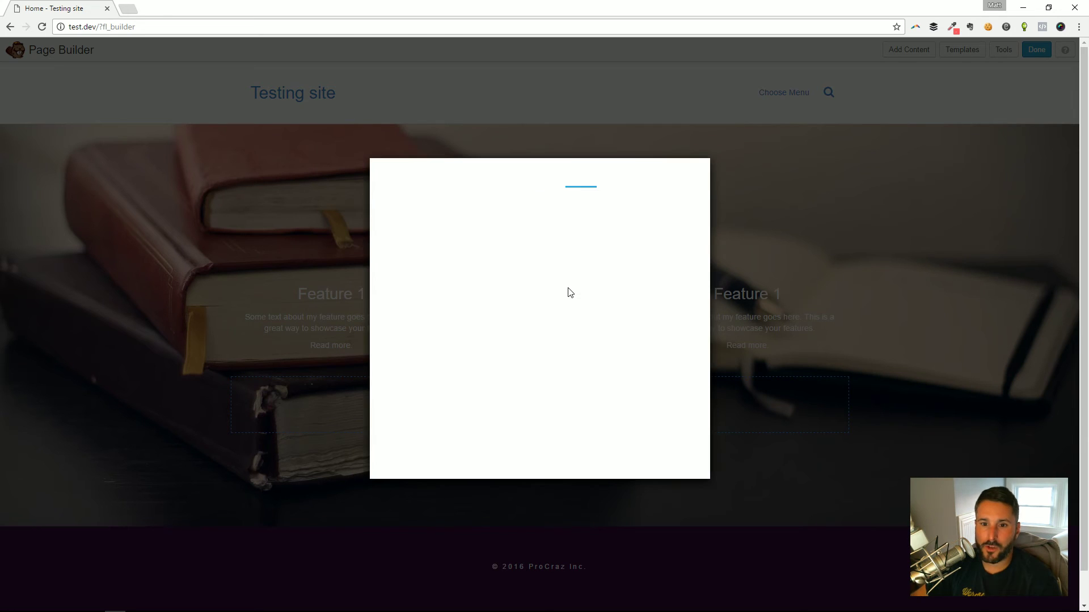
pyautogui.click(540, 232)
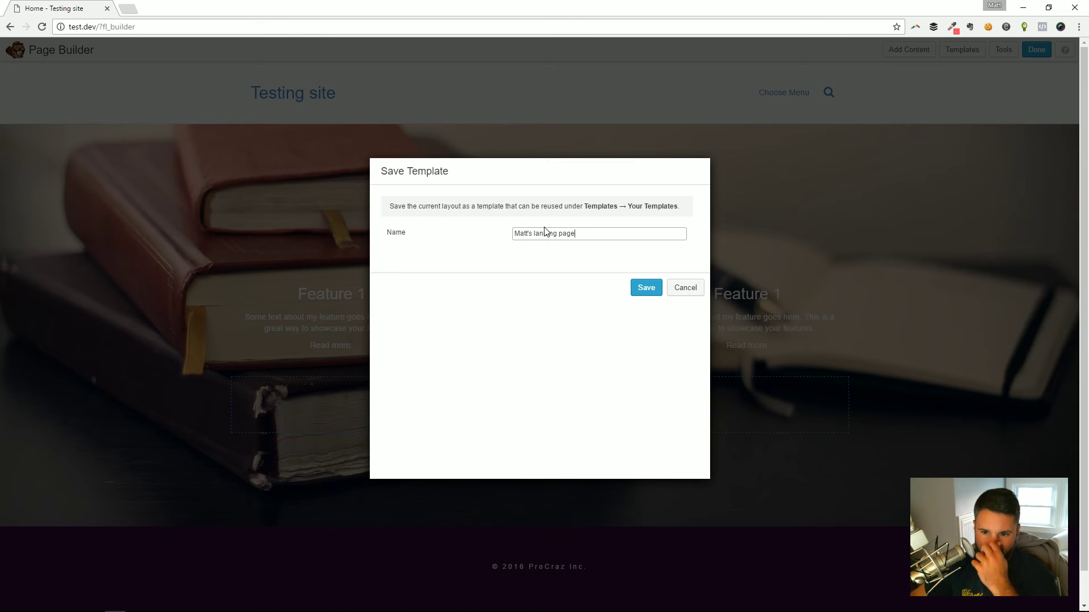
pyautogui.click(646, 286)
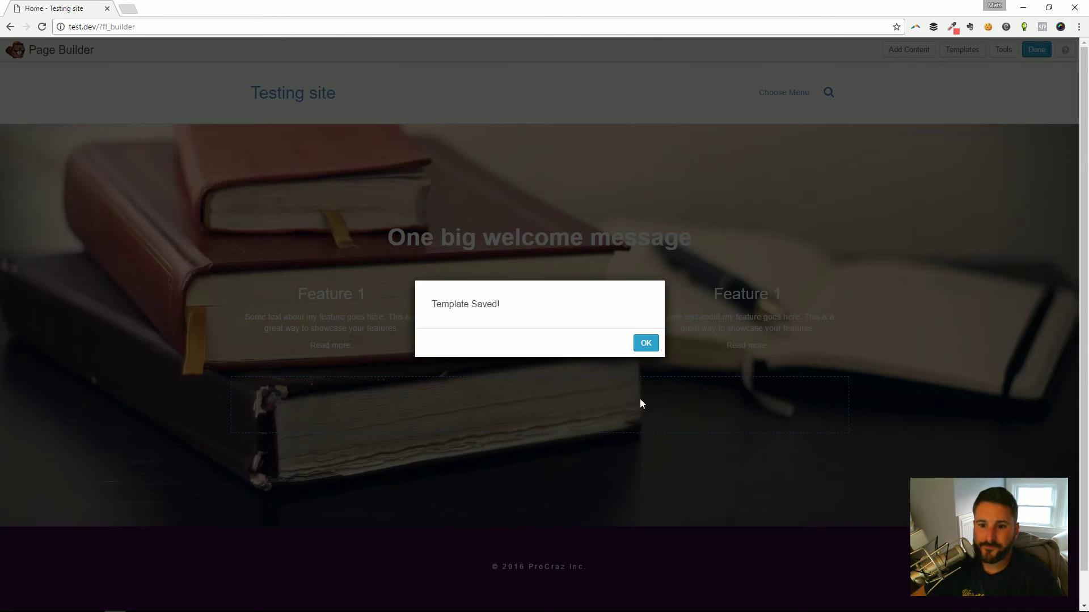
pyautogui.click(646, 342)
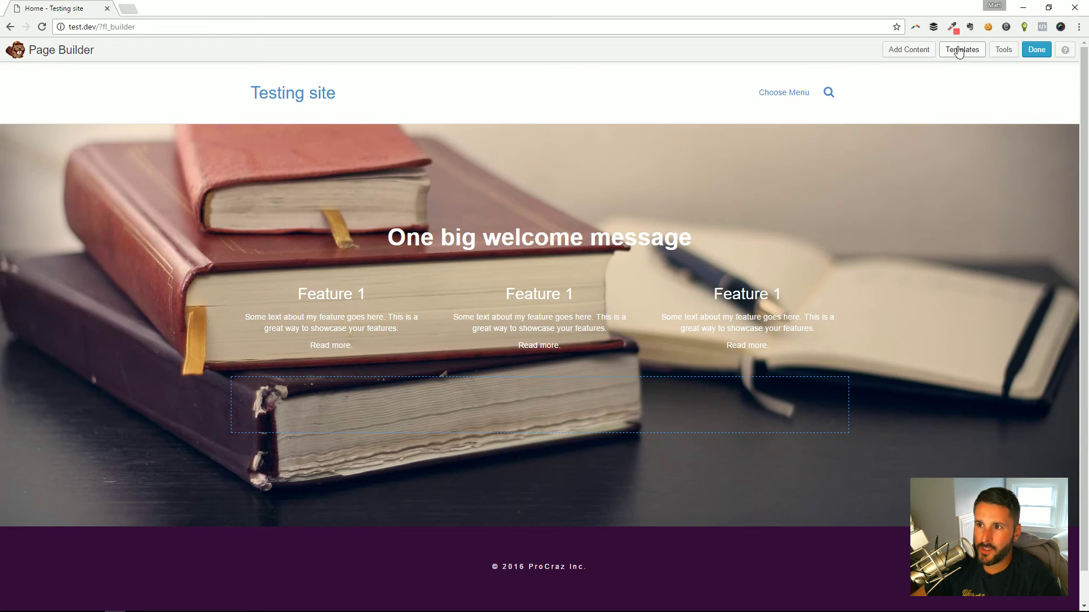
# Check the saved layout under Your Templates and the available template categories, then close the template library without applying anything
pyautogui.click(963, 49)
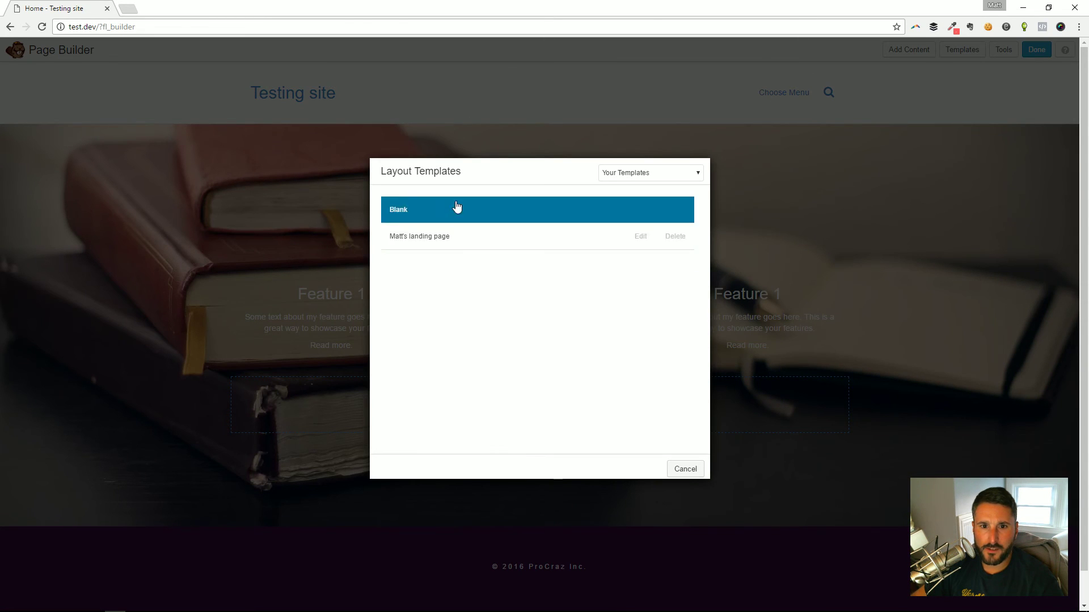
pyautogui.click(650, 173)
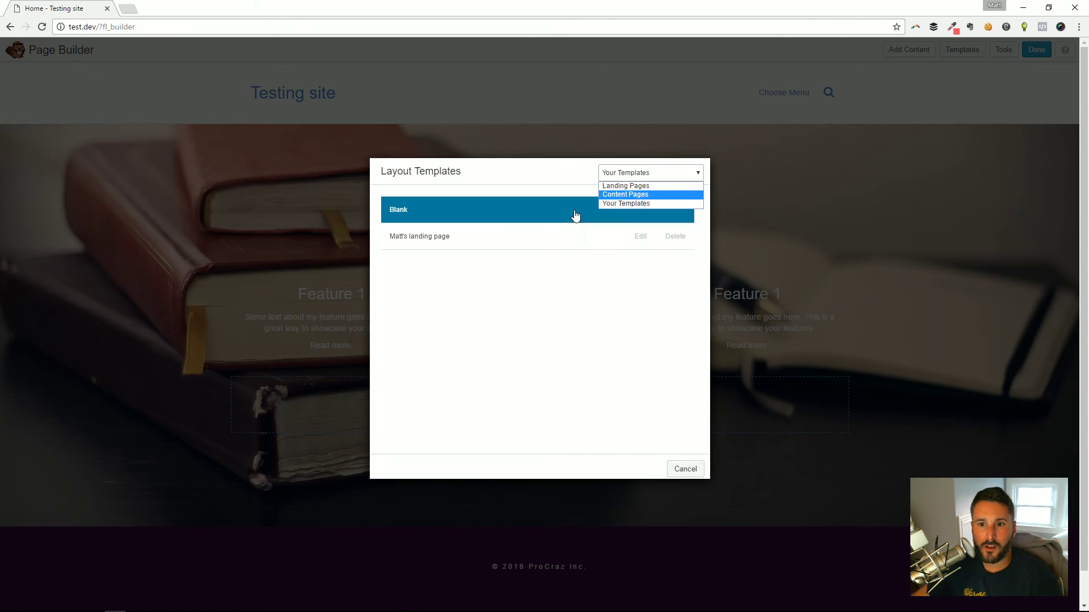
pyautogui.click(457, 237)
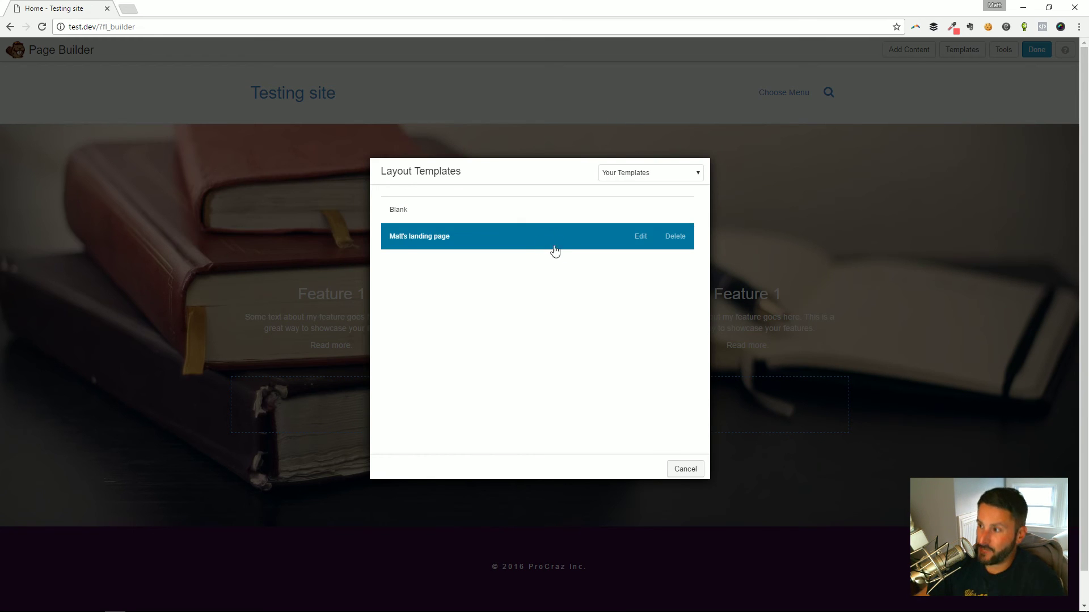
pyautogui.click(686, 470)
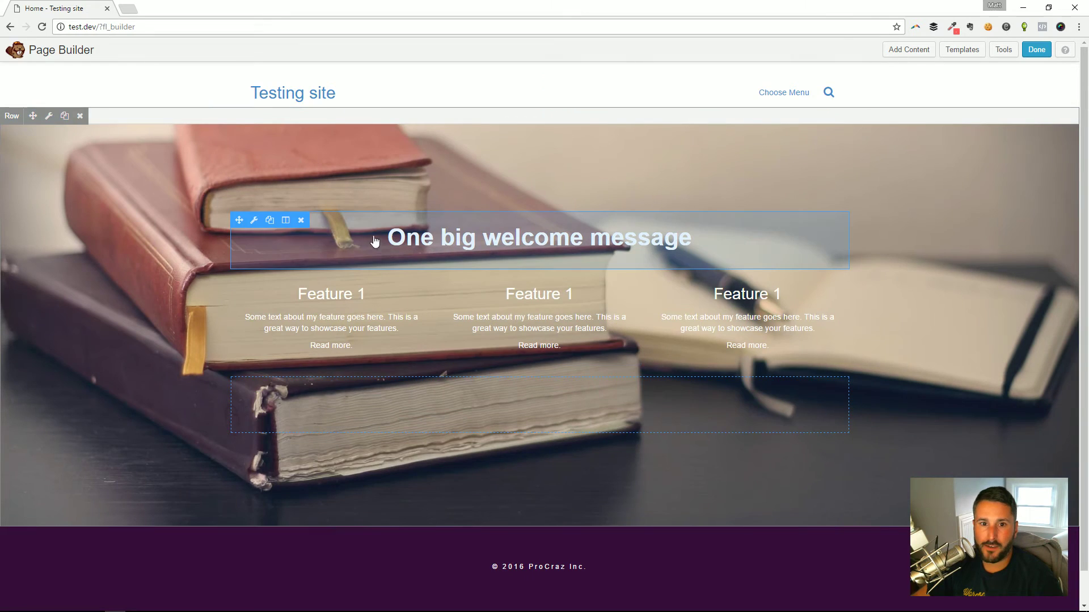
# Reopen the layout template library and examine the designs under Landing Pages and Content Pages
pyautogui.click(961, 50)
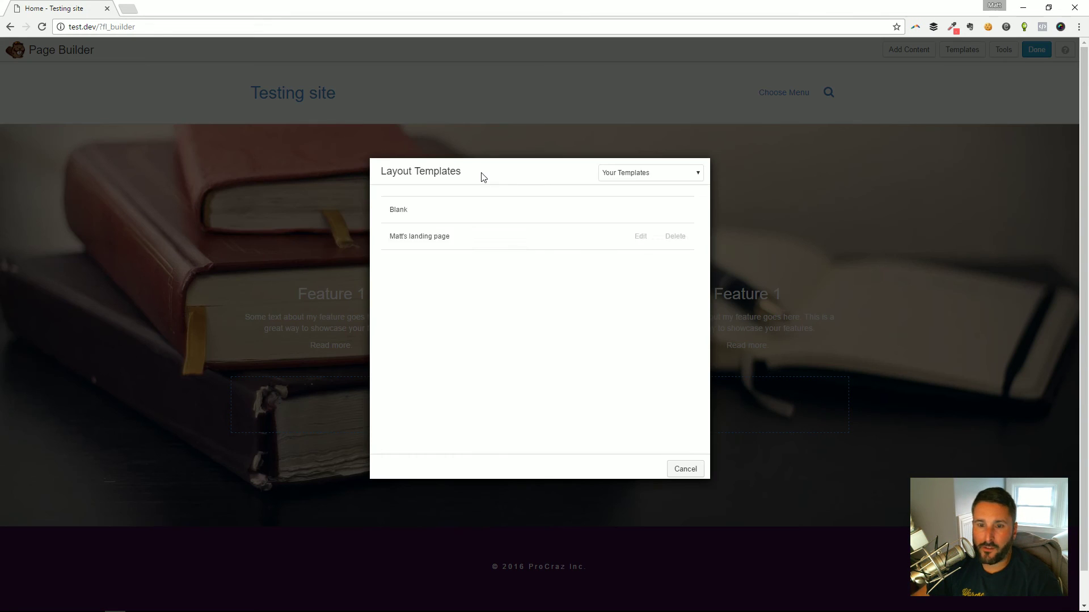
pyautogui.click(651, 172)
pyautogui.click(641, 187)
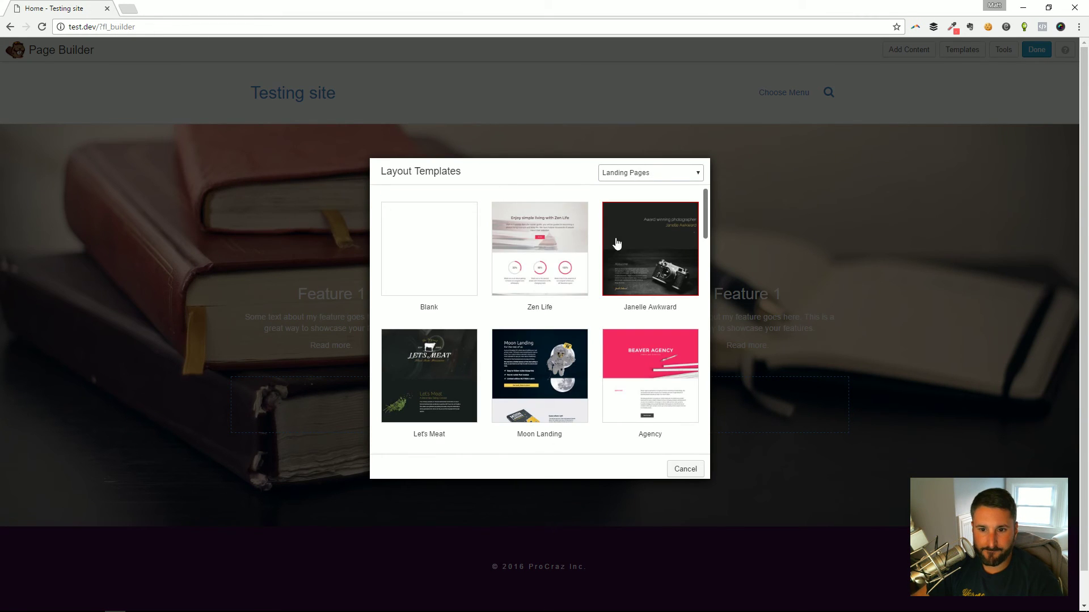
pyautogui.scroll(-1, 567, 298)
pyautogui.click(652, 172)
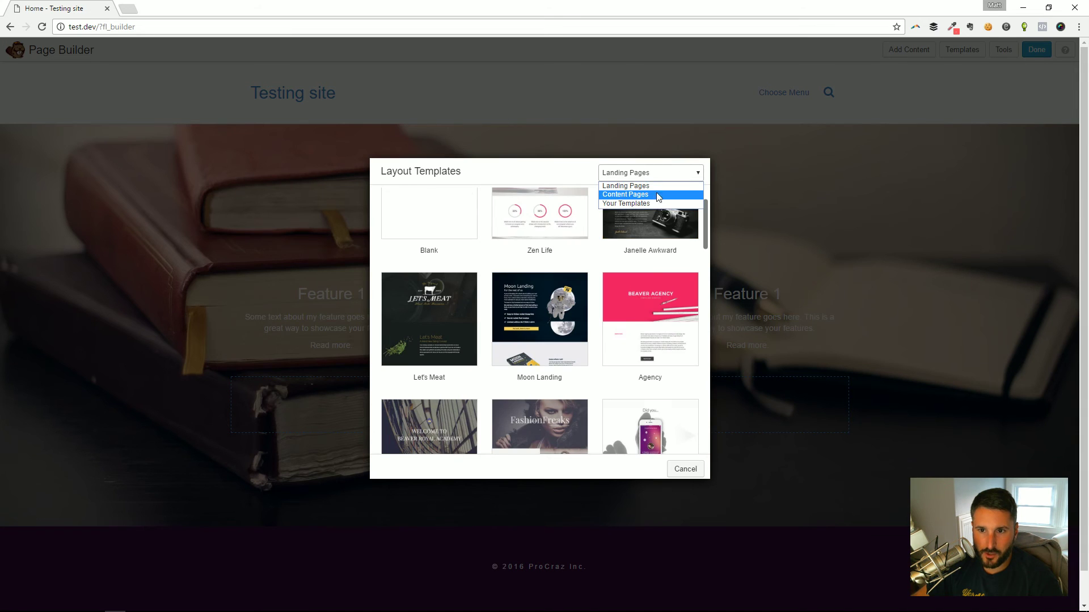
pyautogui.click(629, 193)
pyautogui.scroll(-2, 544, 341)
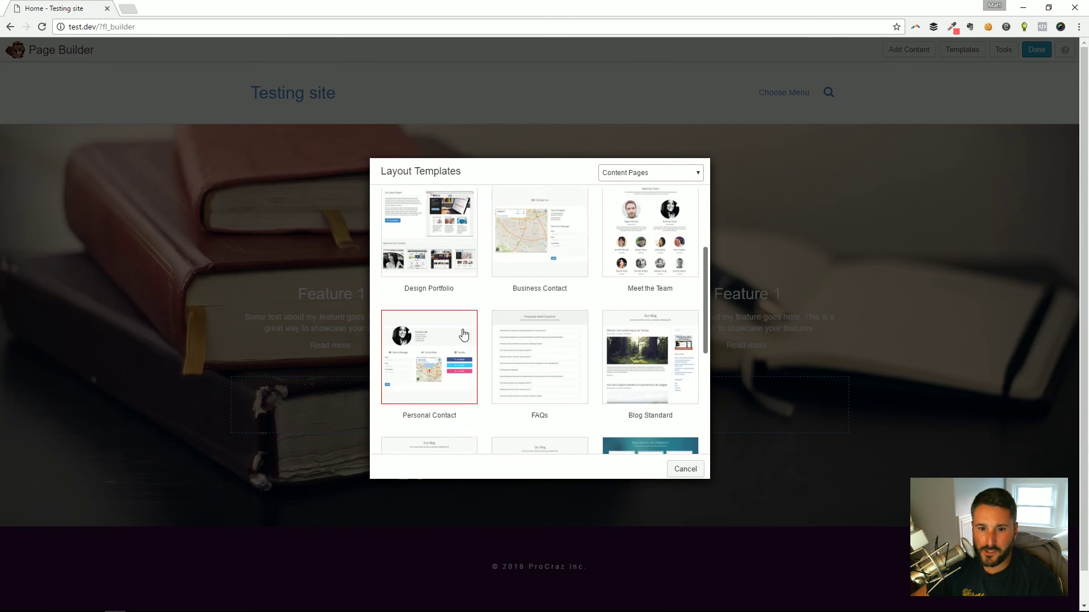
pyautogui.scroll(-3, 521, 407)
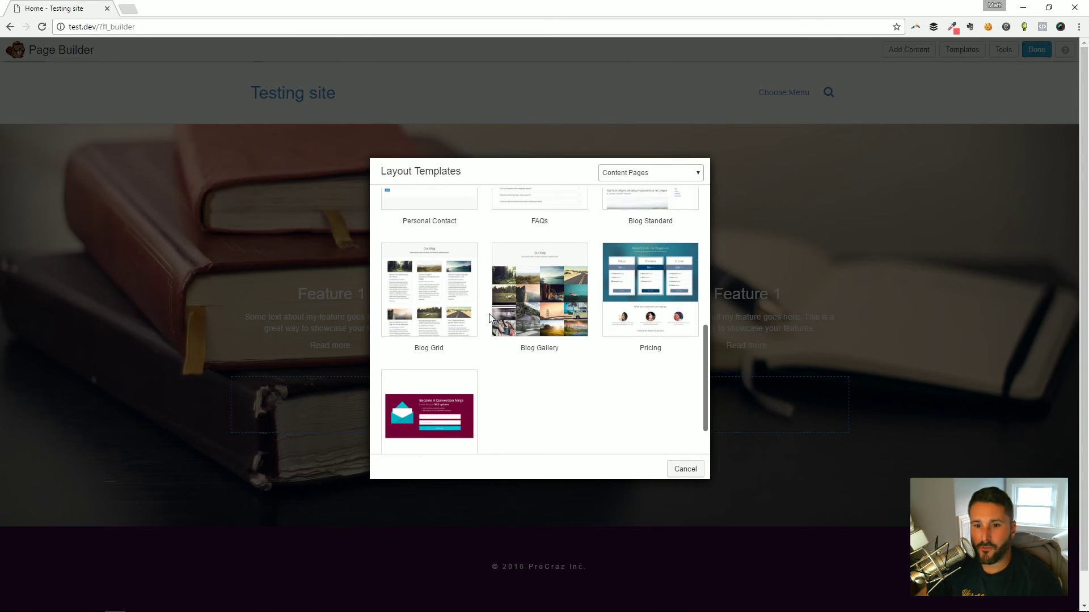
# Look through the Landing Pages templates once more and return to the Content Pages category
pyautogui.click(656, 173)
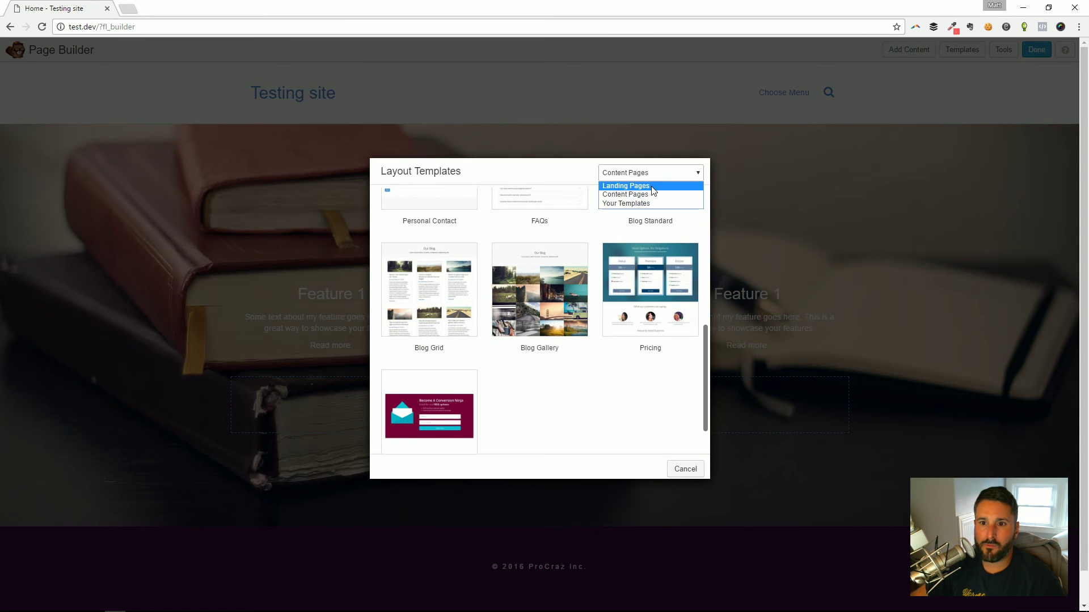
pyautogui.click(651, 186)
pyautogui.scroll(4, 658, 239)
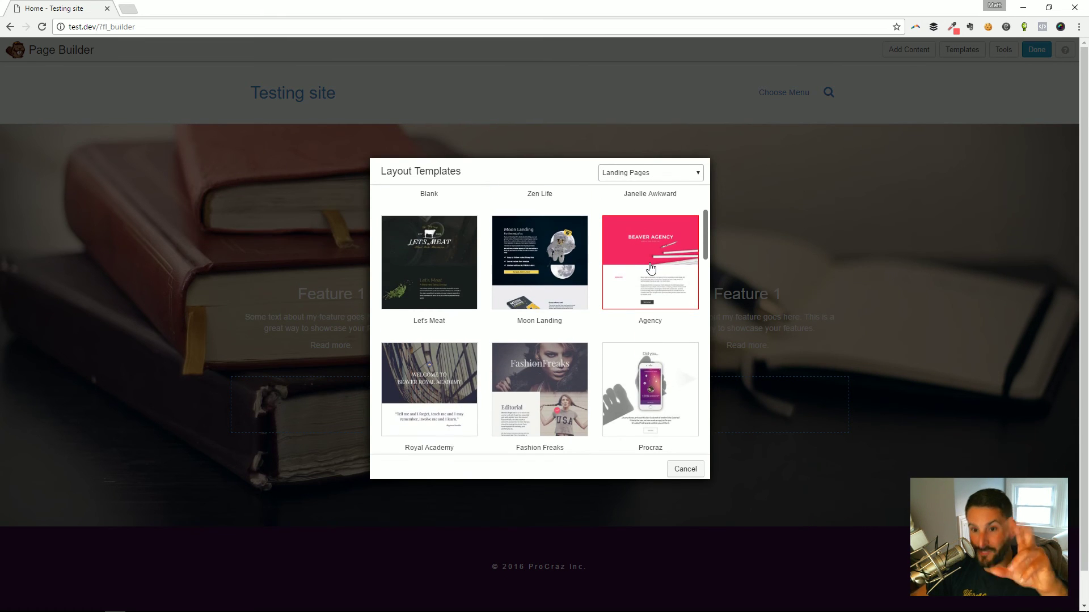
pyautogui.scroll(2, 651, 267)
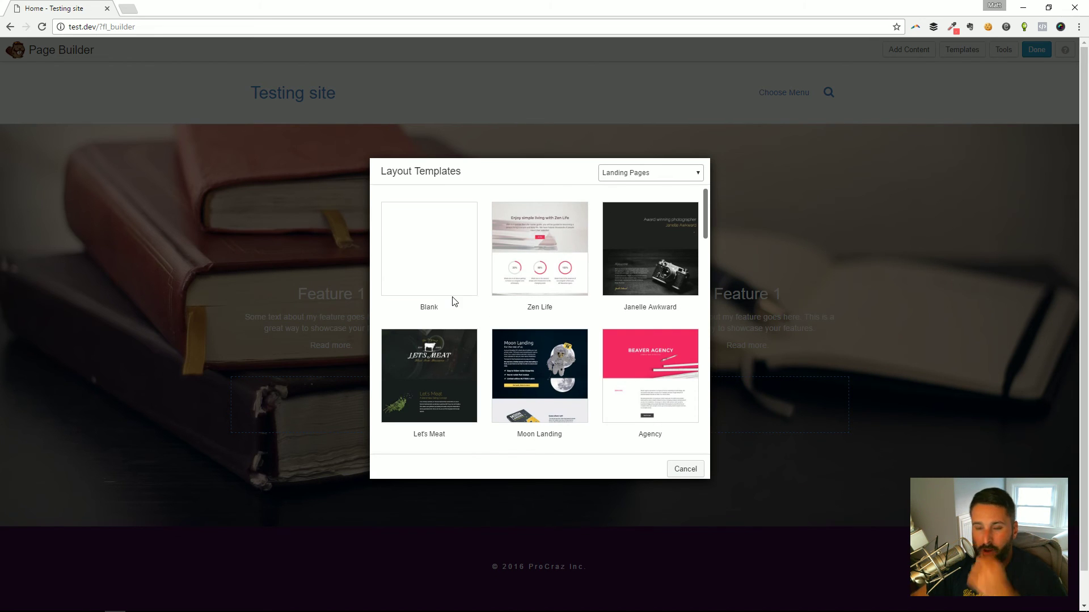
pyautogui.scroll(-5, 595, 257)
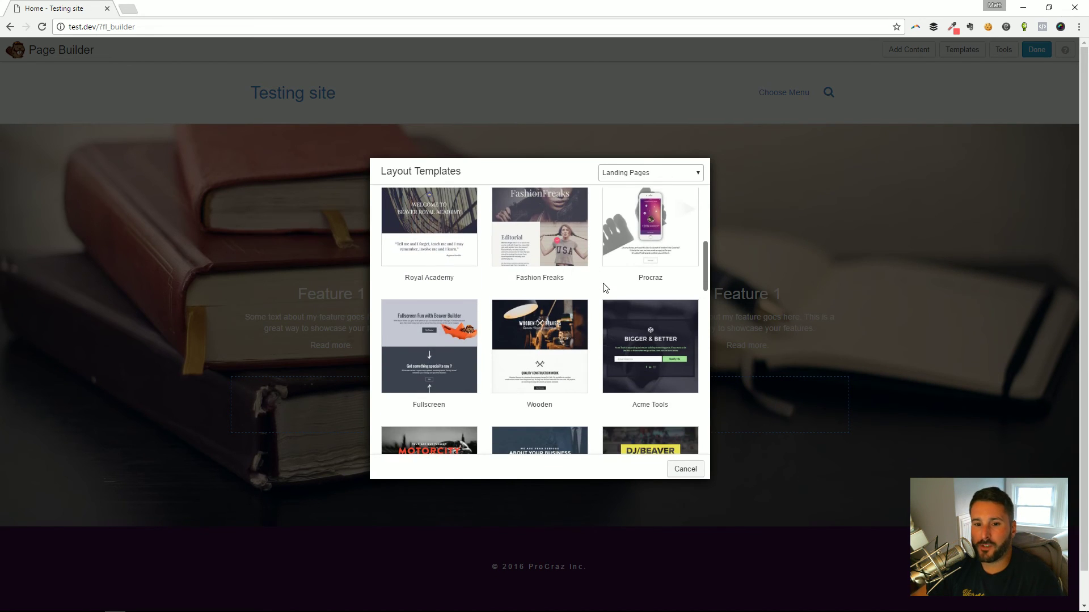
pyautogui.scroll(5, 605, 288)
pyautogui.click(650, 179)
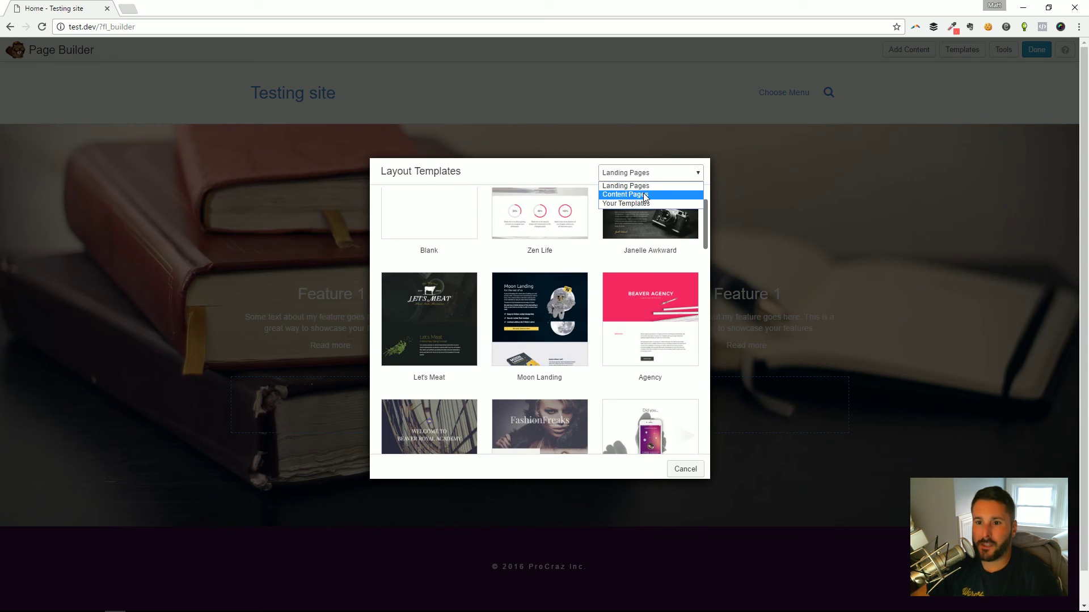
pyautogui.click(643, 193)
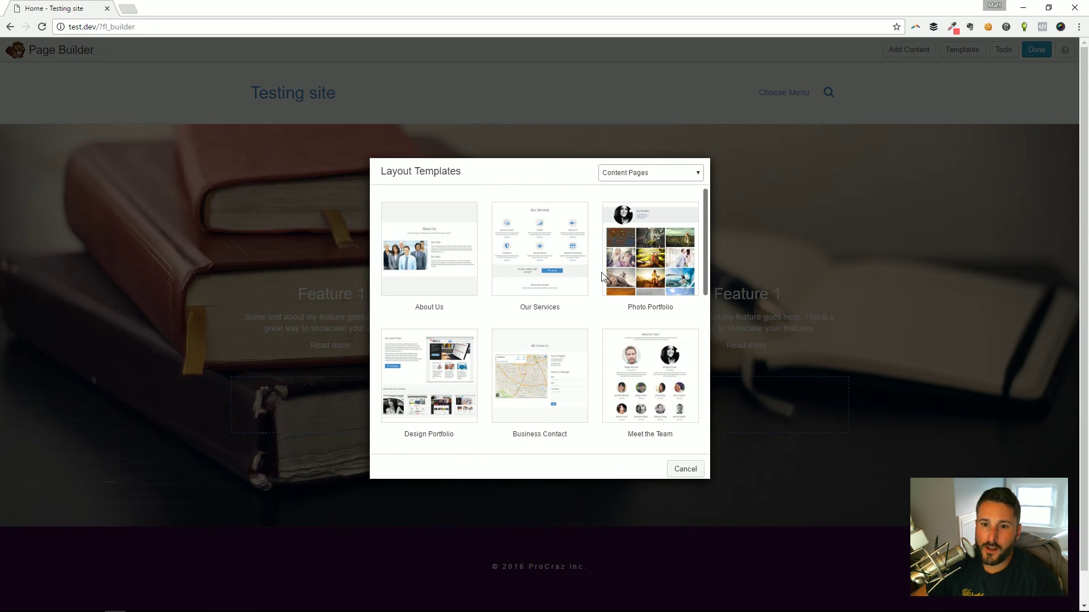
# Replace the existing page layout with the Our Services template and look over the applied services page
pyautogui.click(548, 267)
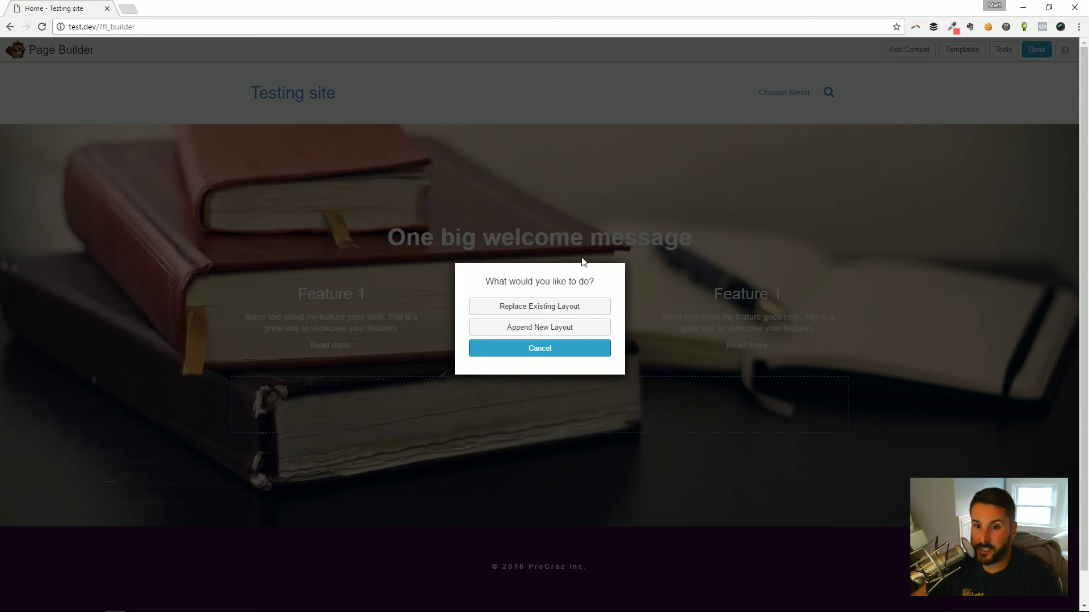
pyautogui.click(541, 313)
pyautogui.click(590, 117)
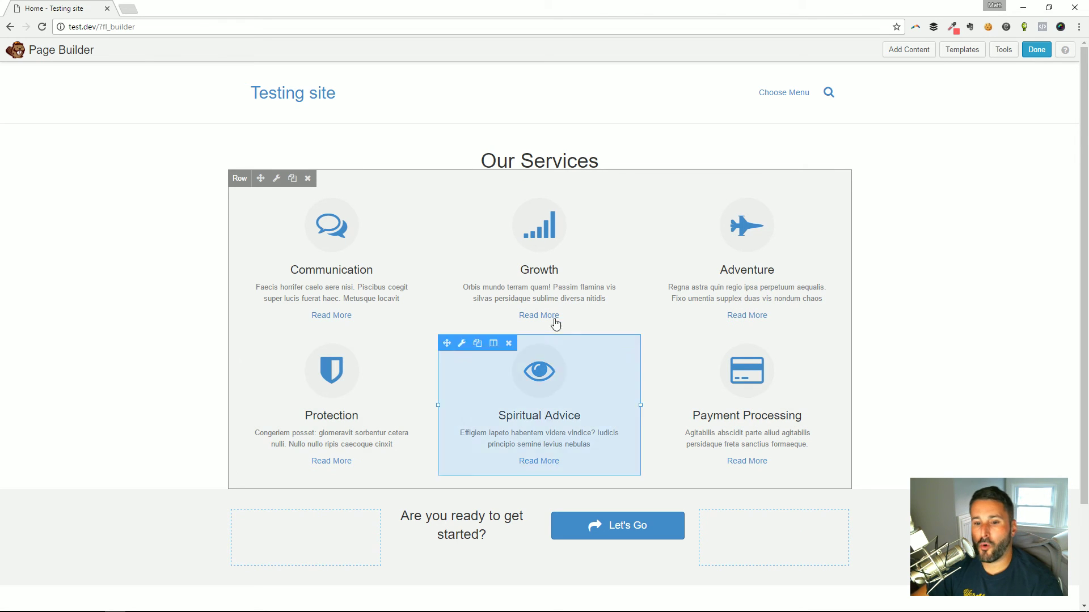
pyautogui.scroll(-1, 641, 363)
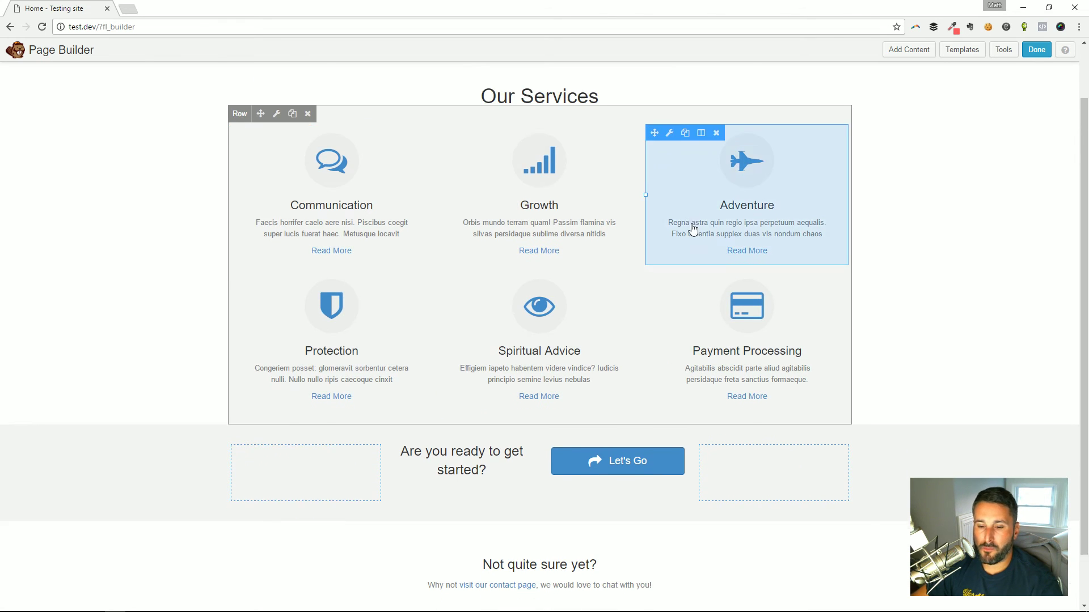
pyautogui.scroll(1, 666, 282)
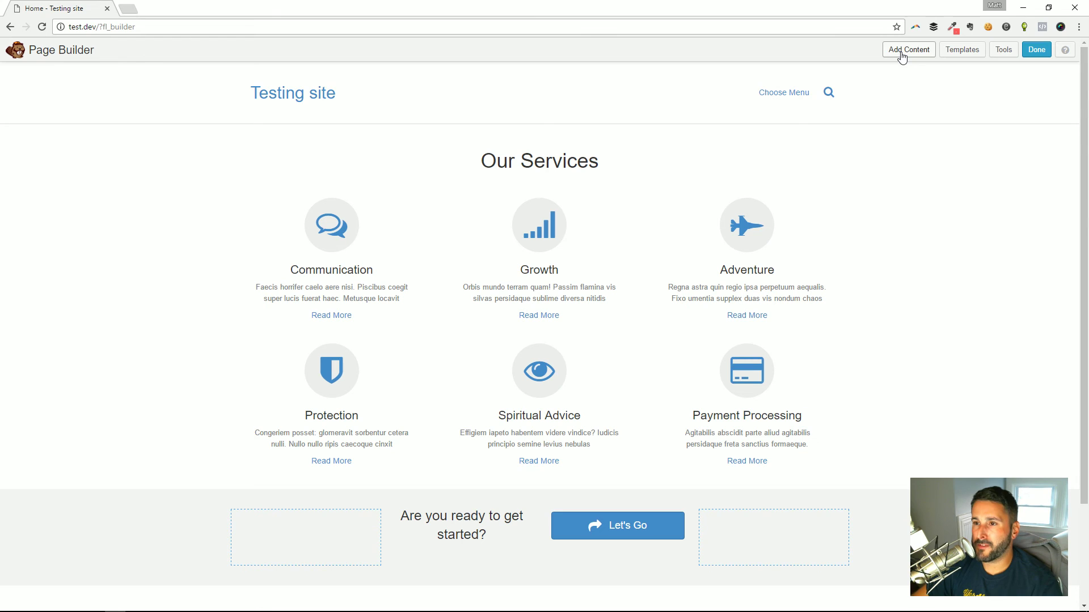
# Replace the existing layout with the Pricing template from the Content Pages category
pyautogui.click(965, 52)
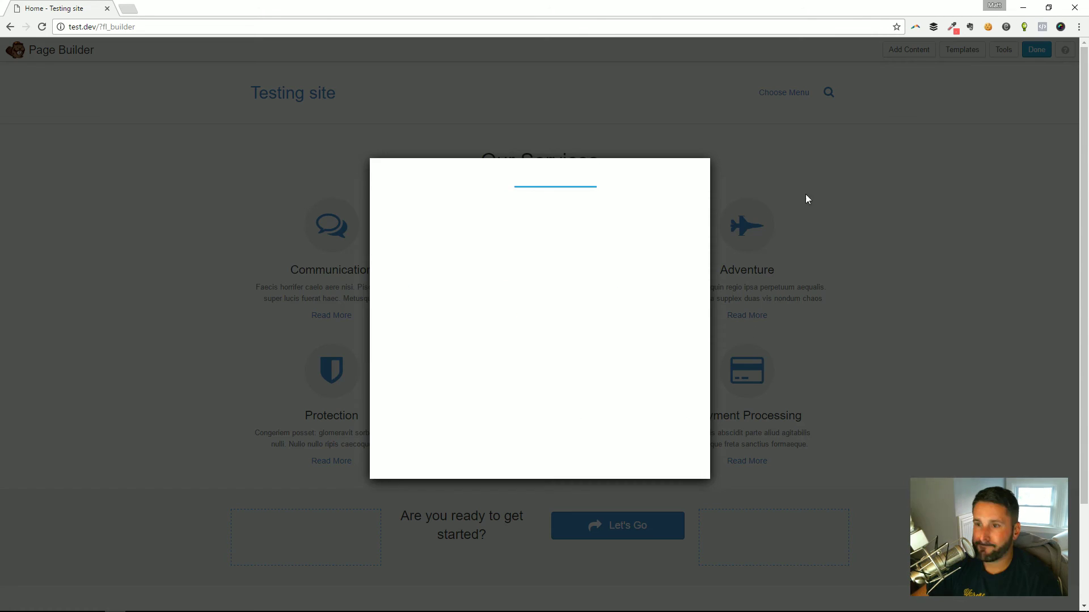
pyautogui.click(647, 173)
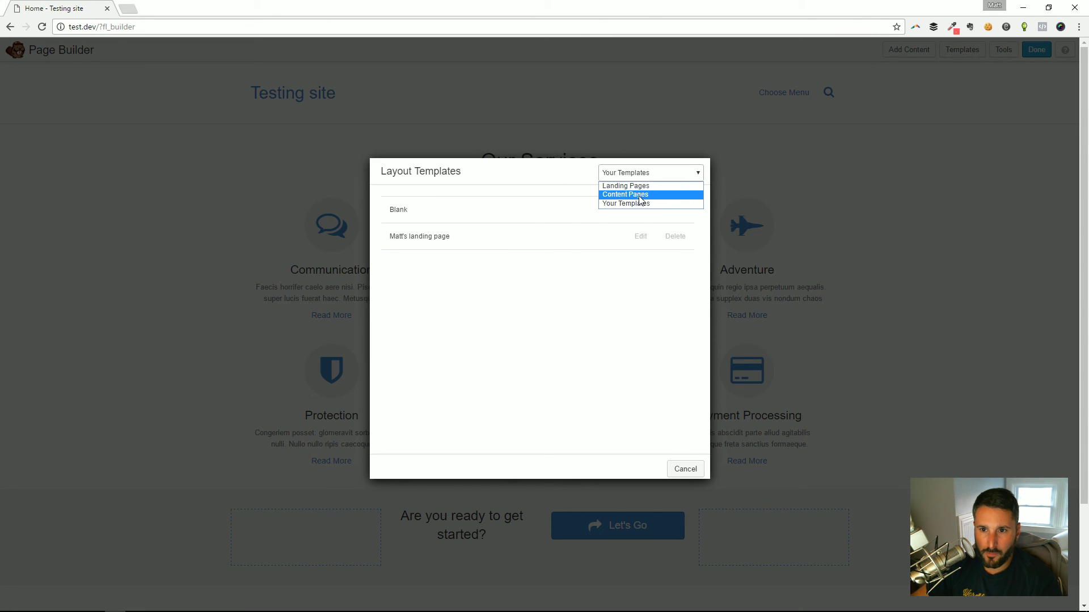
pyautogui.click(641, 193)
pyautogui.scroll(-6, 626, 354)
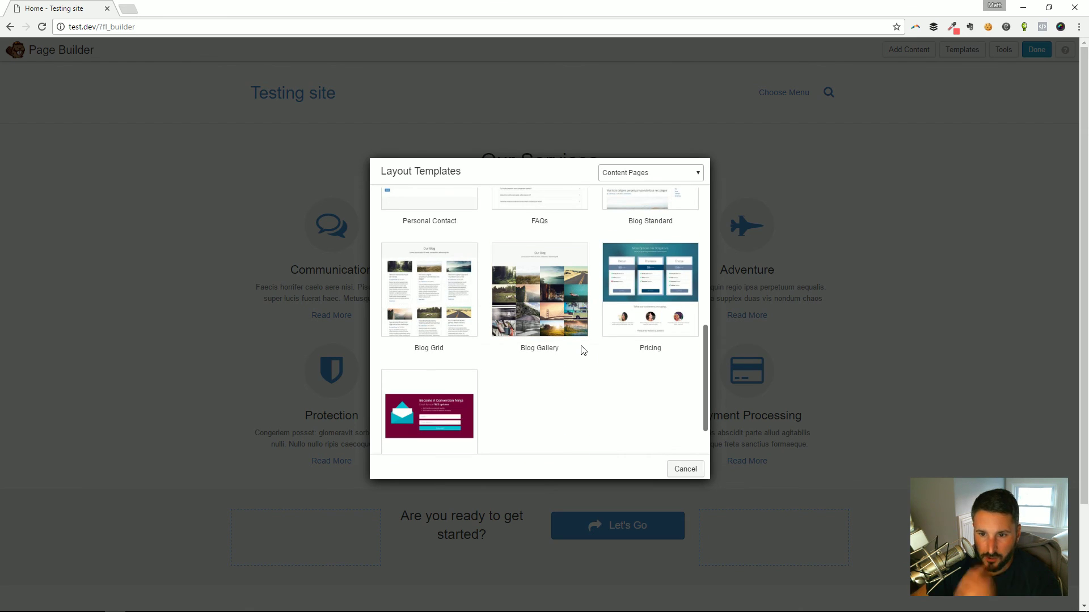
pyautogui.click(647, 290)
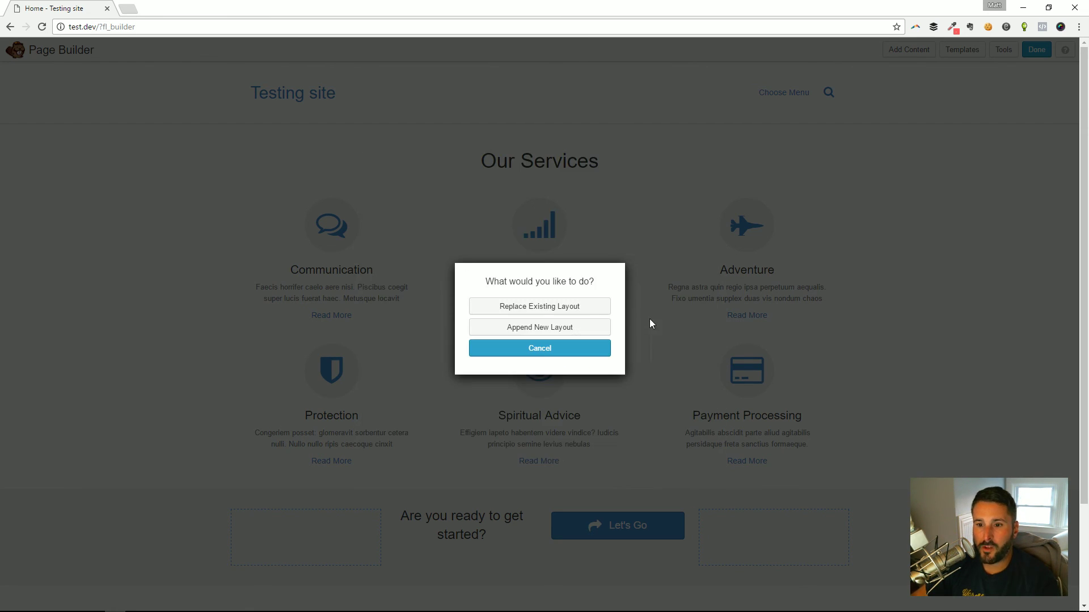
pyautogui.click(531, 309)
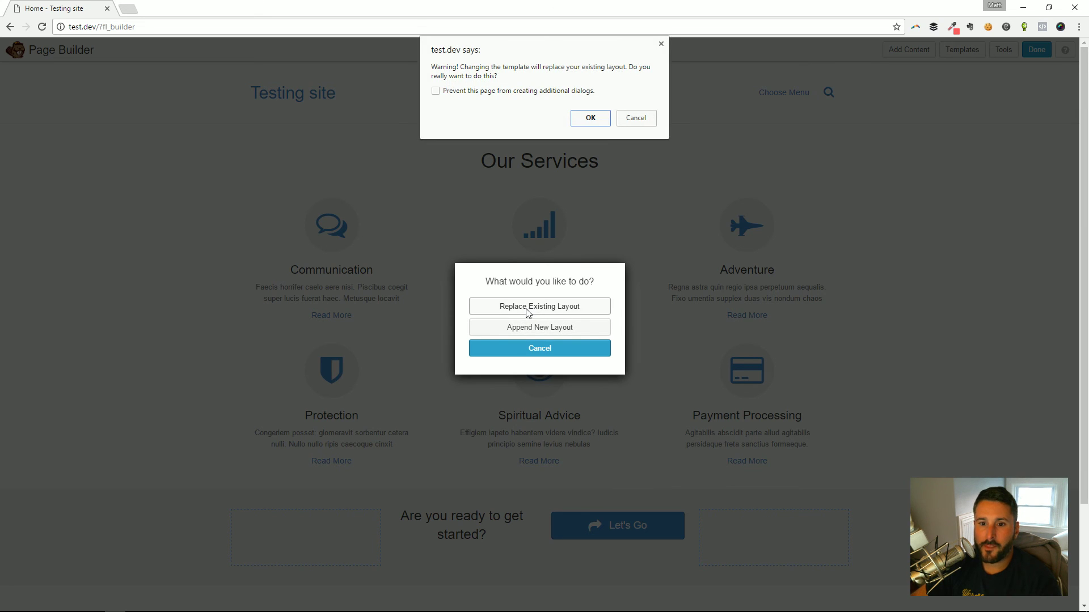
pyautogui.click(591, 117)
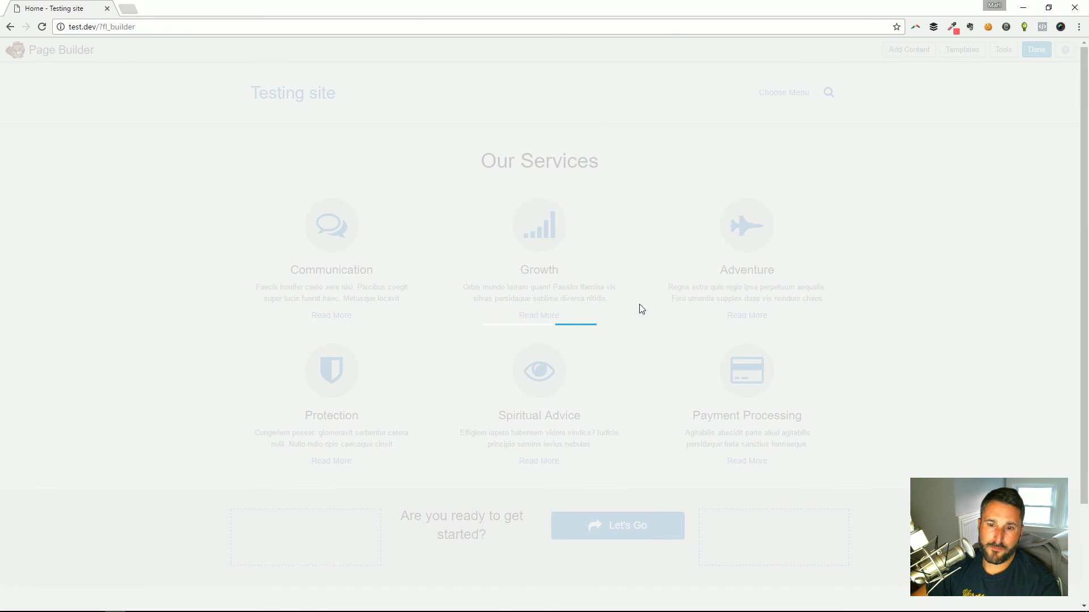
# Look over the applied pricing page from its plan comparison table through the customer testimonials and FAQ heading
pyautogui.scroll(-1, 981, 456)
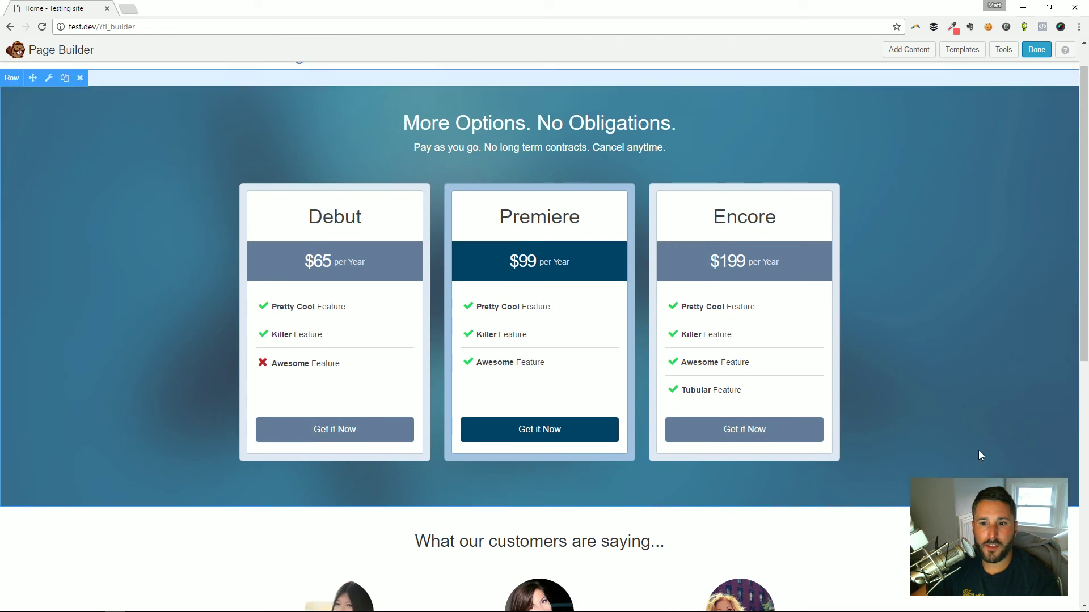
pyautogui.scroll(-2, 981, 456)
pyautogui.scroll(3, 907, 425)
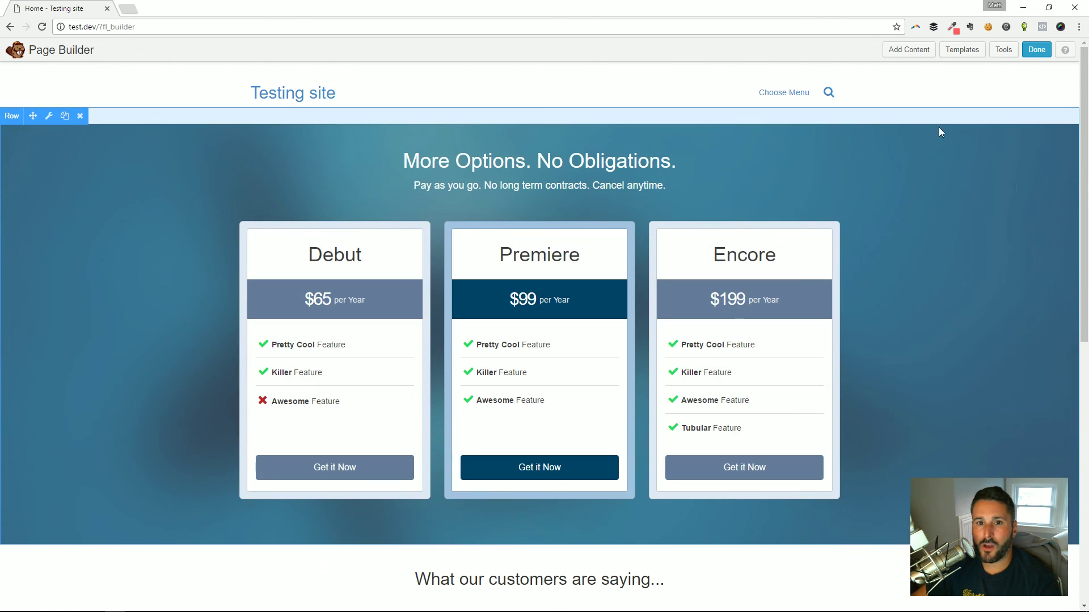
pyautogui.scroll(-4, 988, 430)
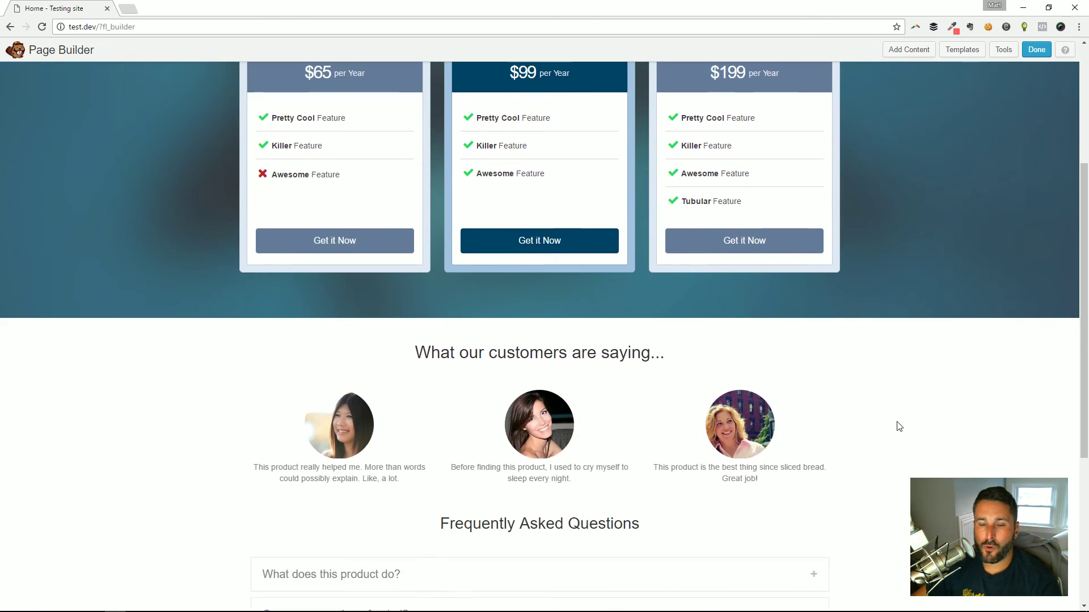
pyautogui.scroll(2, 851, 409)
pyautogui.scroll(2, 852, 409)
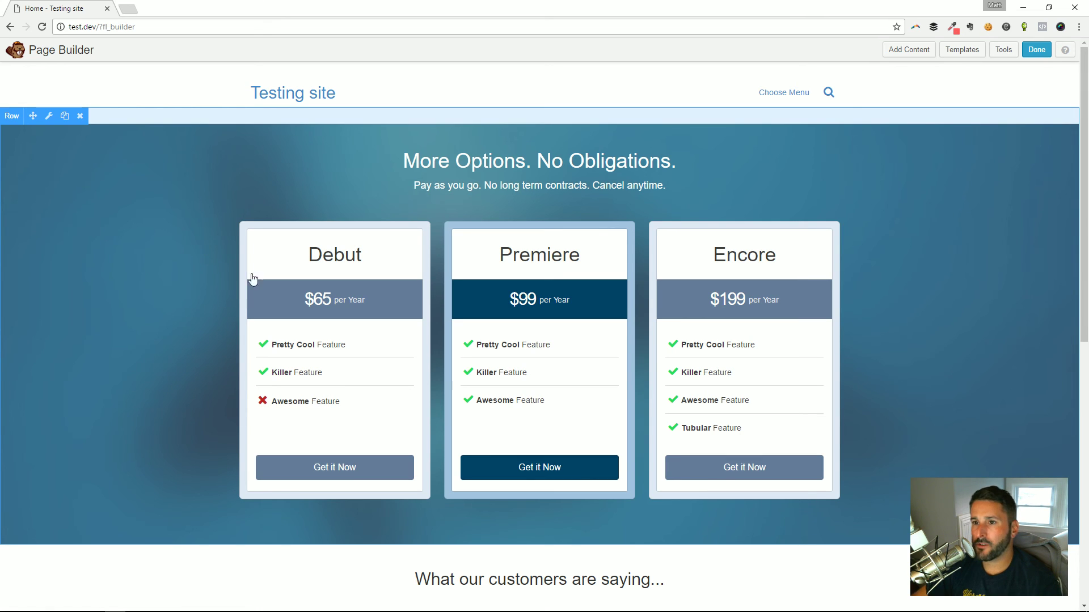
# Examine the available Advanced Modules and Row Layouts alongside the page, then close the content list without adding anything
pyautogui.click(906, 55)
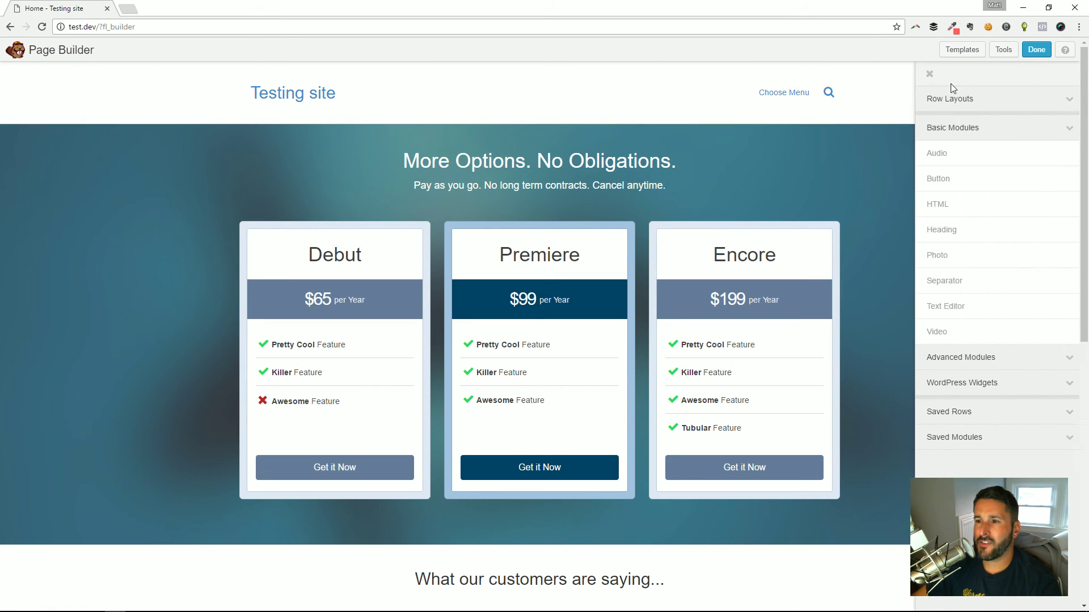
pyautogui.click(975, 359)
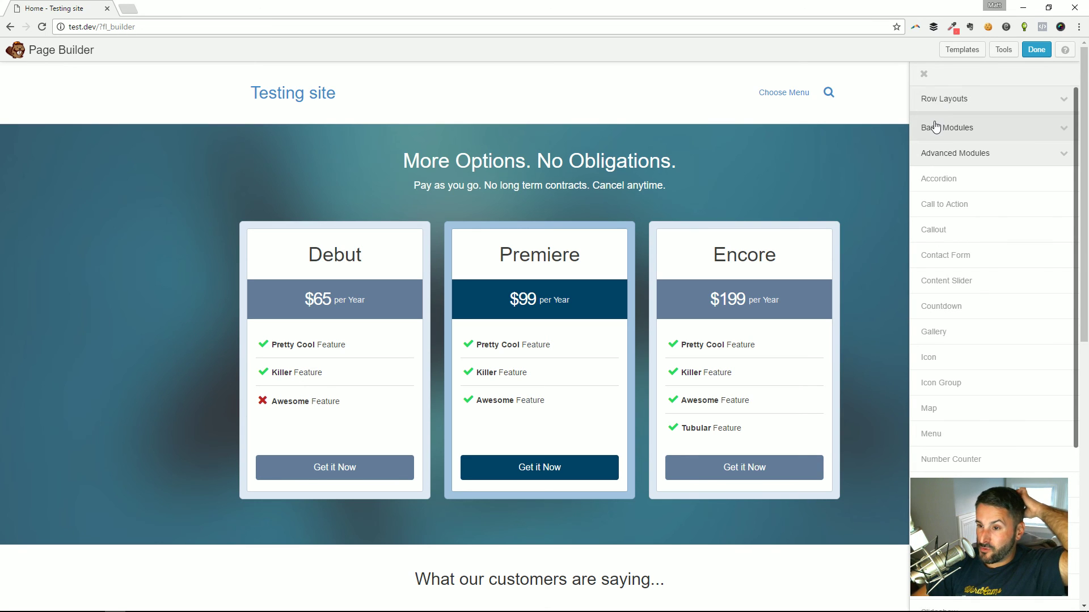
pyautogui.scroll(-4, 845, 213)
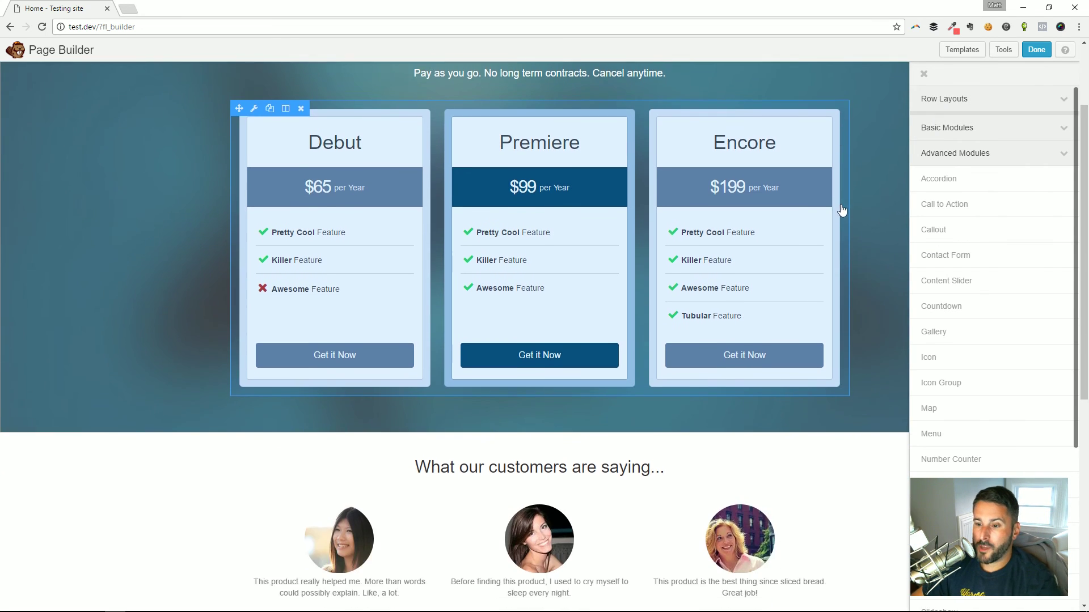
pyautogui.scroll(-5, 628, 420)
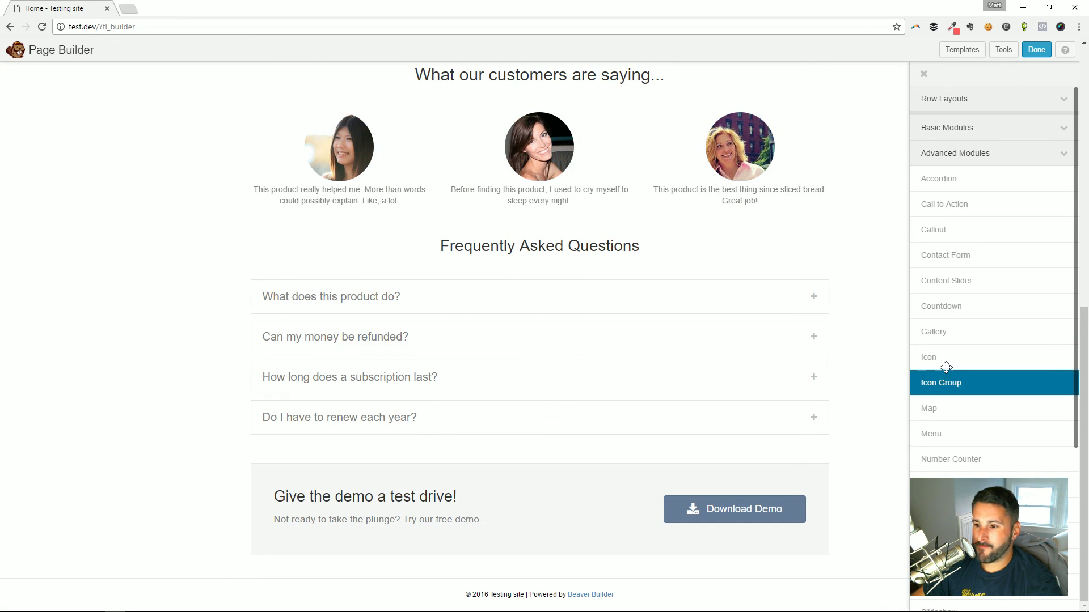
pyautogui.click(966, 102)
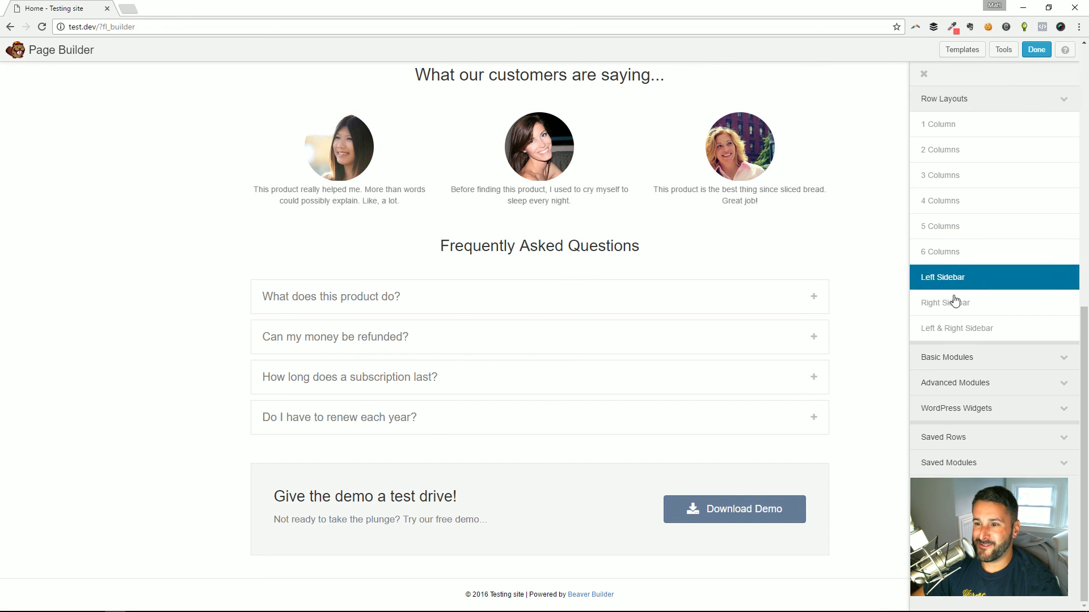
pyautogui.scroll(9, 878, 247)
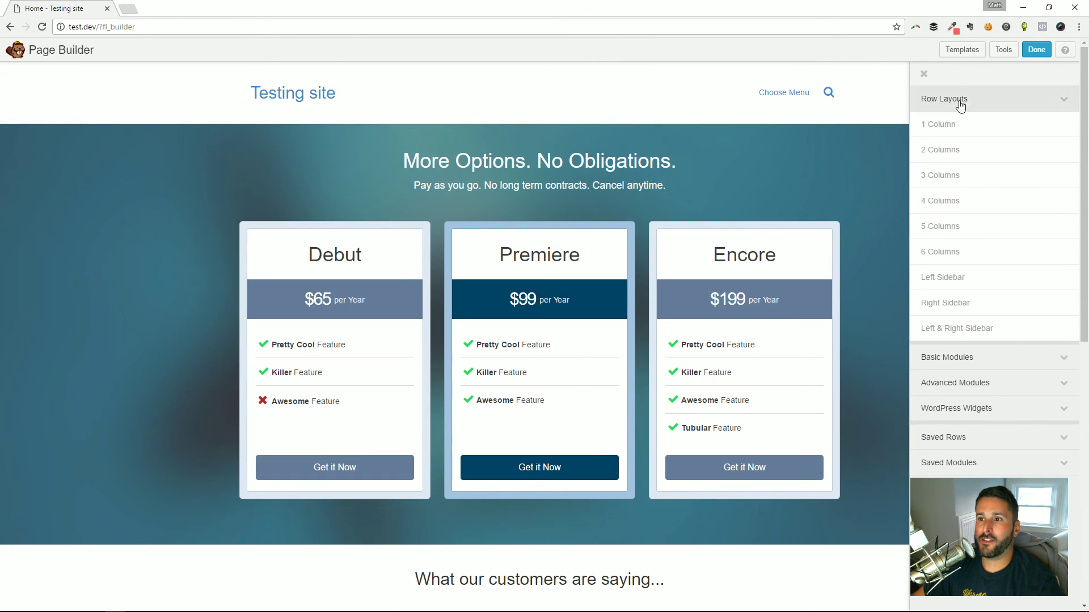
pyautogui.click(922, 75)
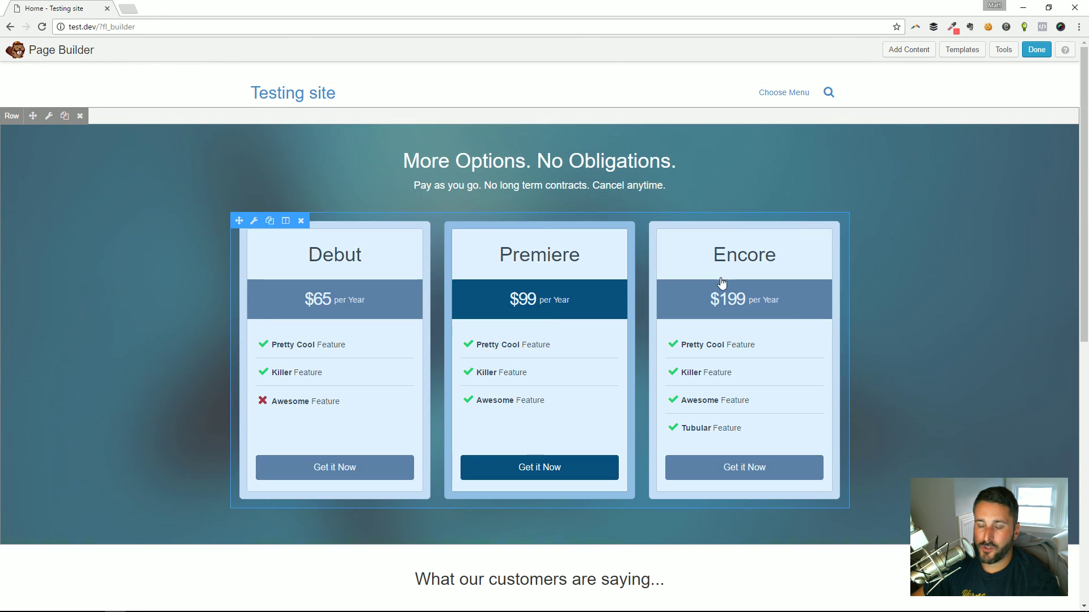
# Review the testimonials, FAQ accordion and demo download section, then return to the pricing table
pyautogui.scroll(-6, 773, 303)
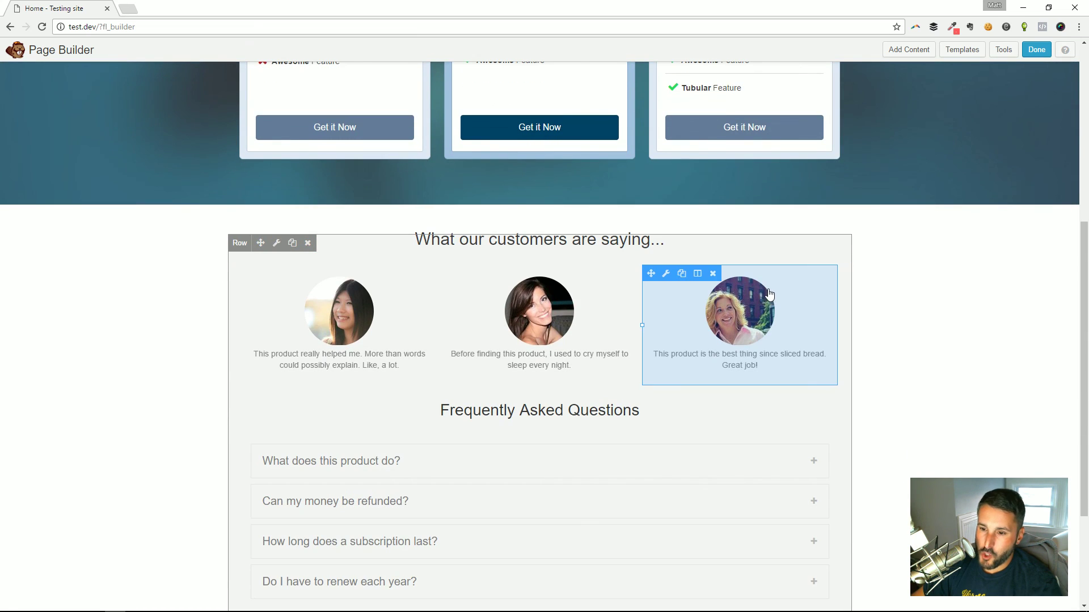
pyautogui.scroll(-3, 769, 294)
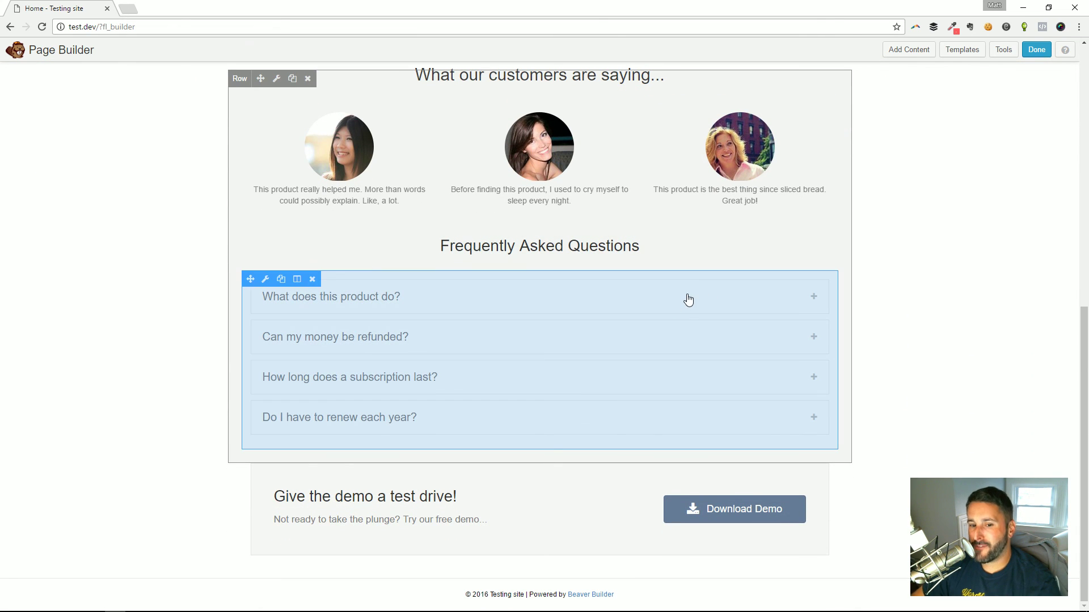
pyautogui.scroll(7, 768, 296)
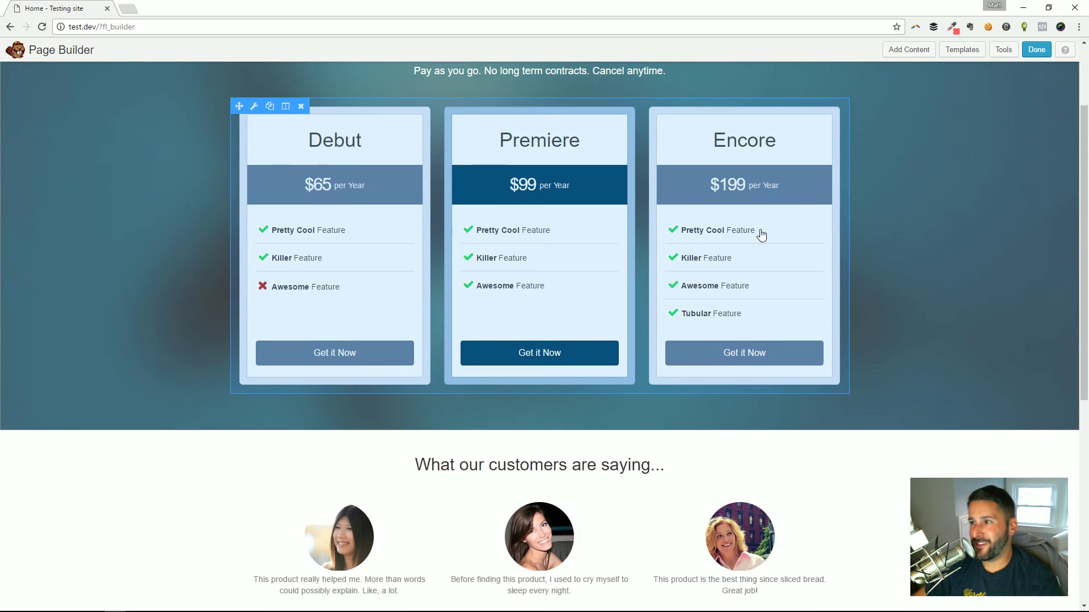
pyautogui.scroll(2, 775, 244)
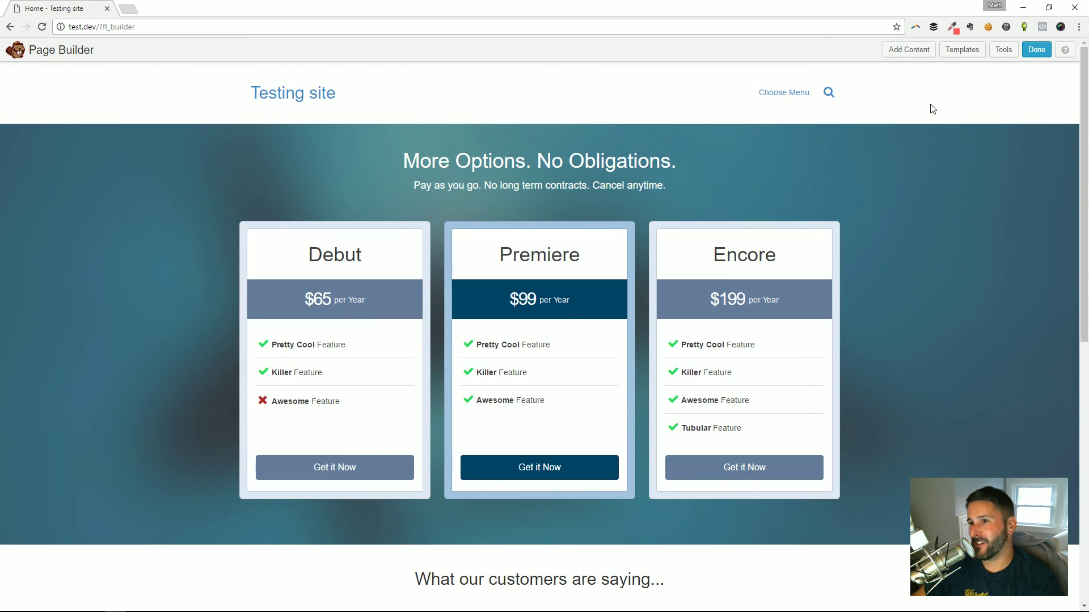